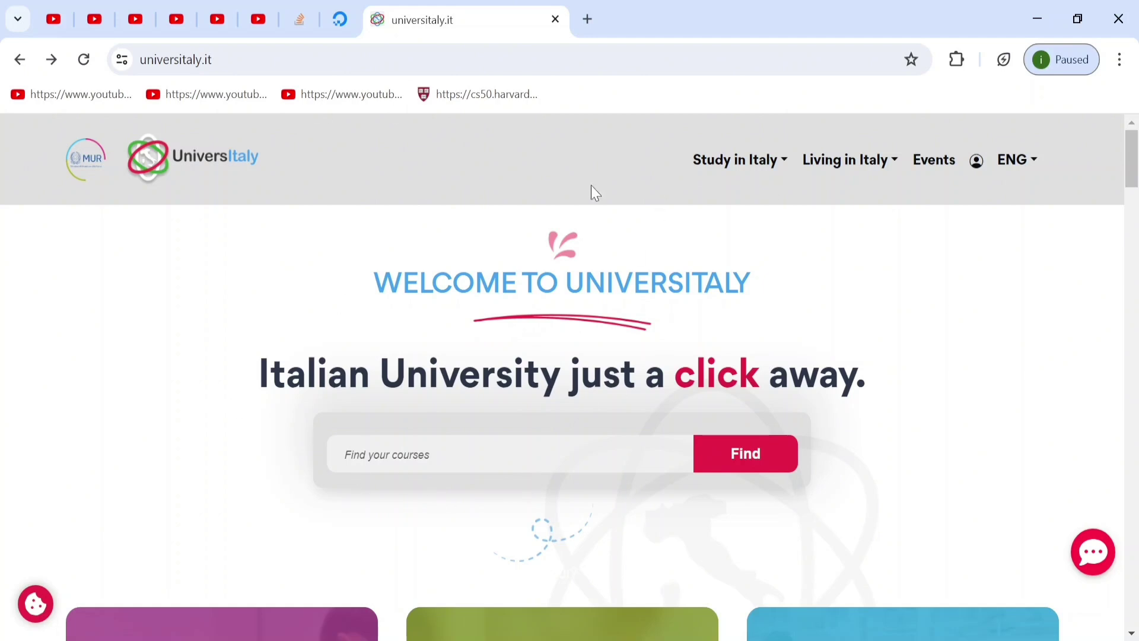
- Scroll to the International Students card and follow its Registration link to the login page
scroll(592, 187, "down", 4)
scroll(594, 196, "down", 2)
left_click_drag(784, 280, 921, 328)
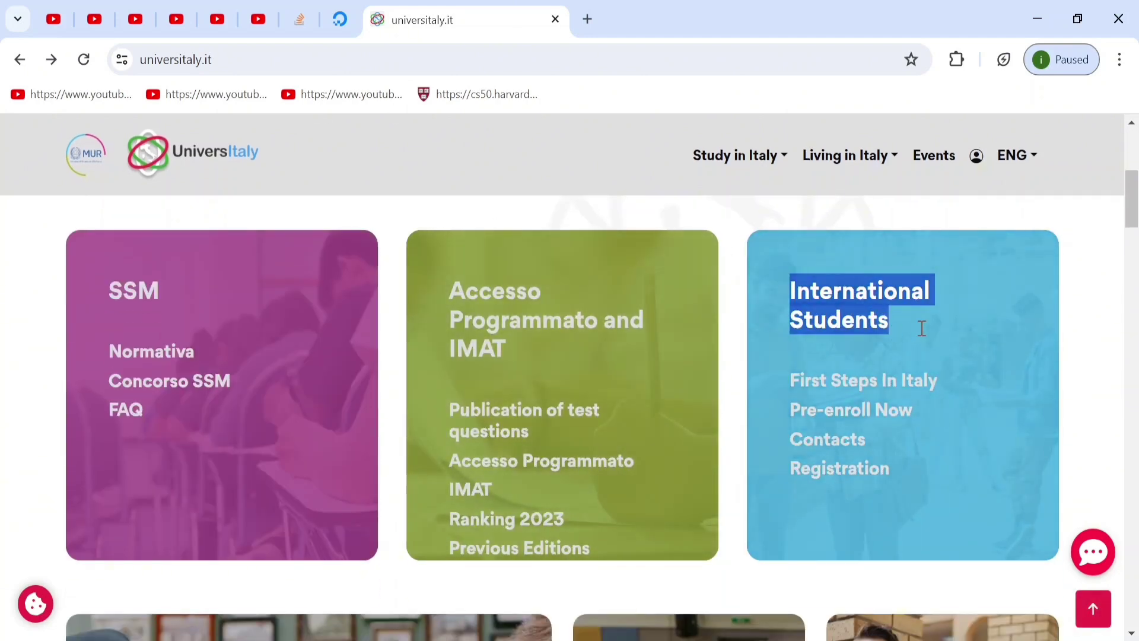
left_click(817, 474)
scroll(278, 363, "down", 3)
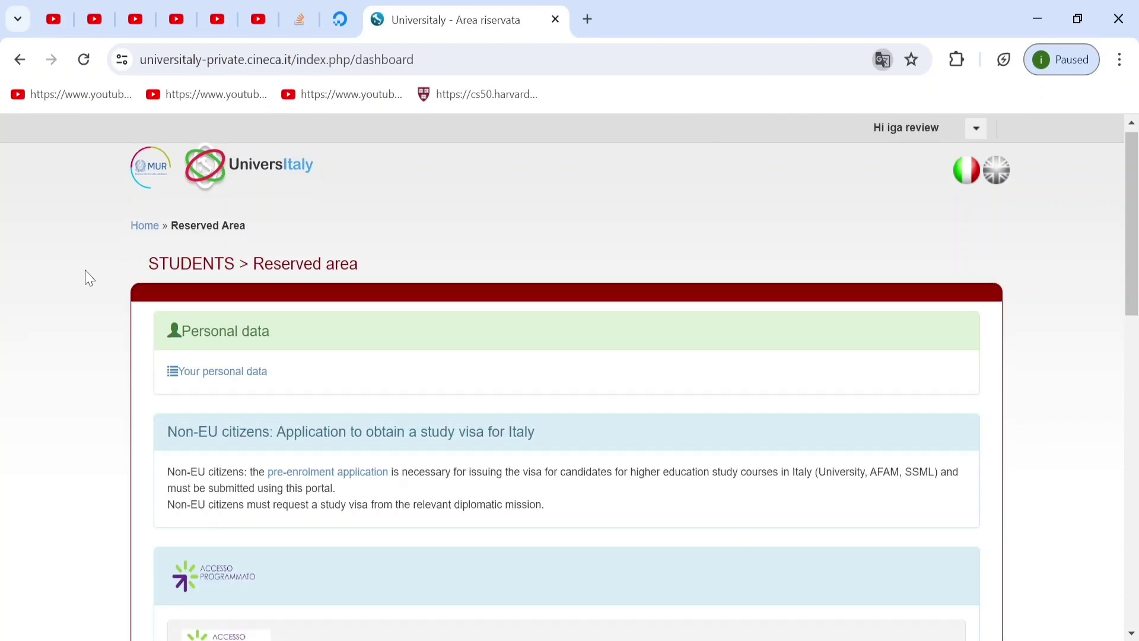
- Open the pre-enrolment application link in the dashboard's Non-EU citizens box
scroll(84, 282, "down", 2)
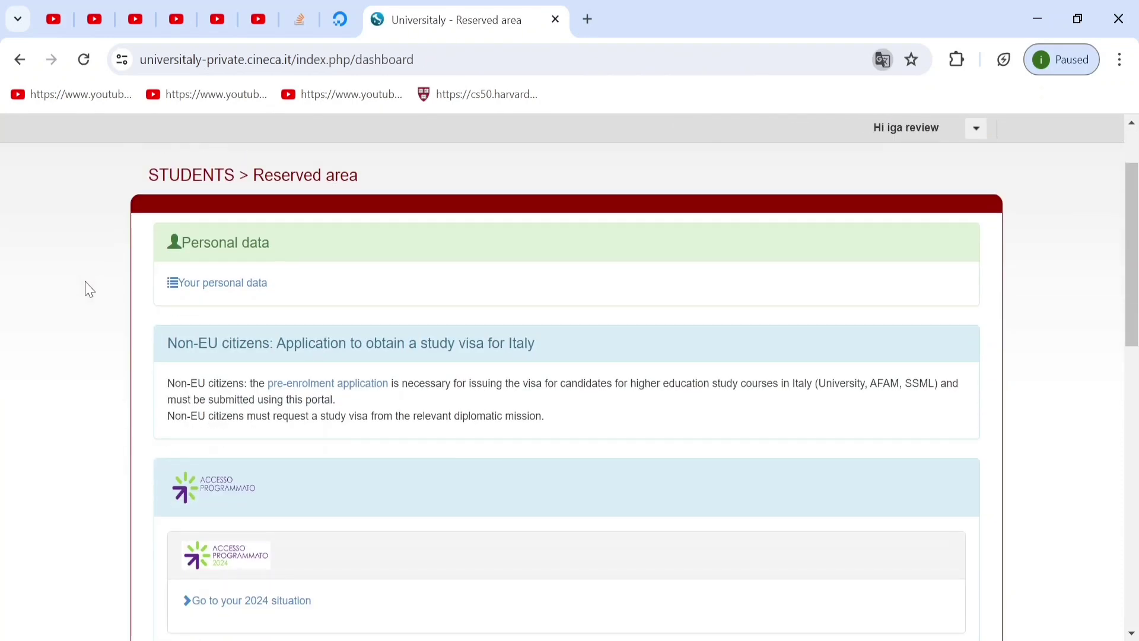
left_click(308, 392)
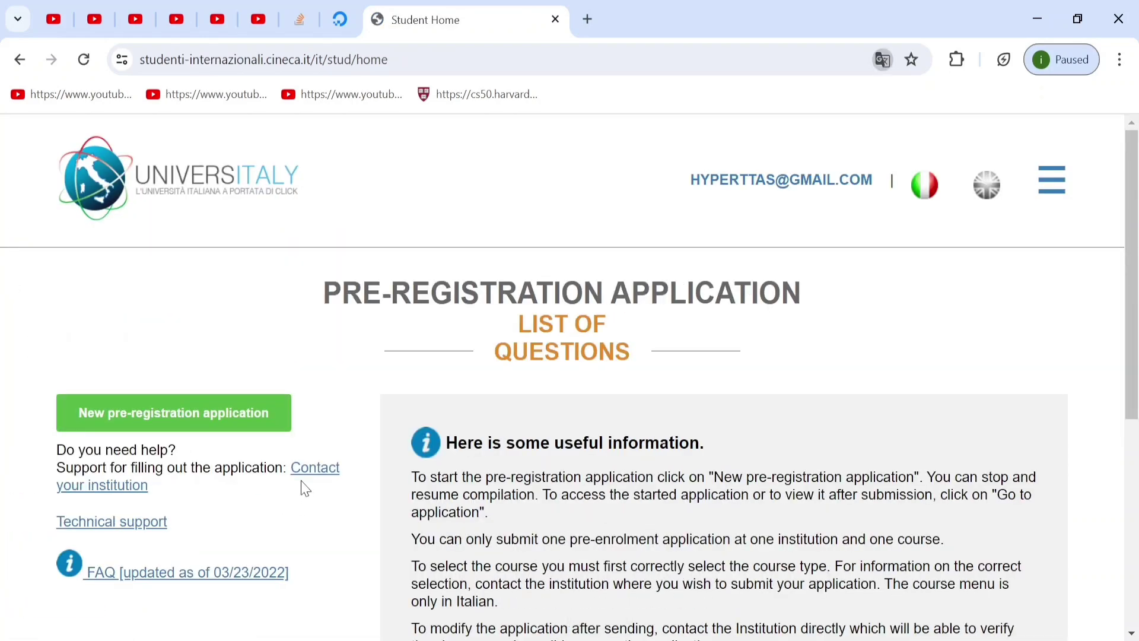
scroll(304, 480, "down", 5)
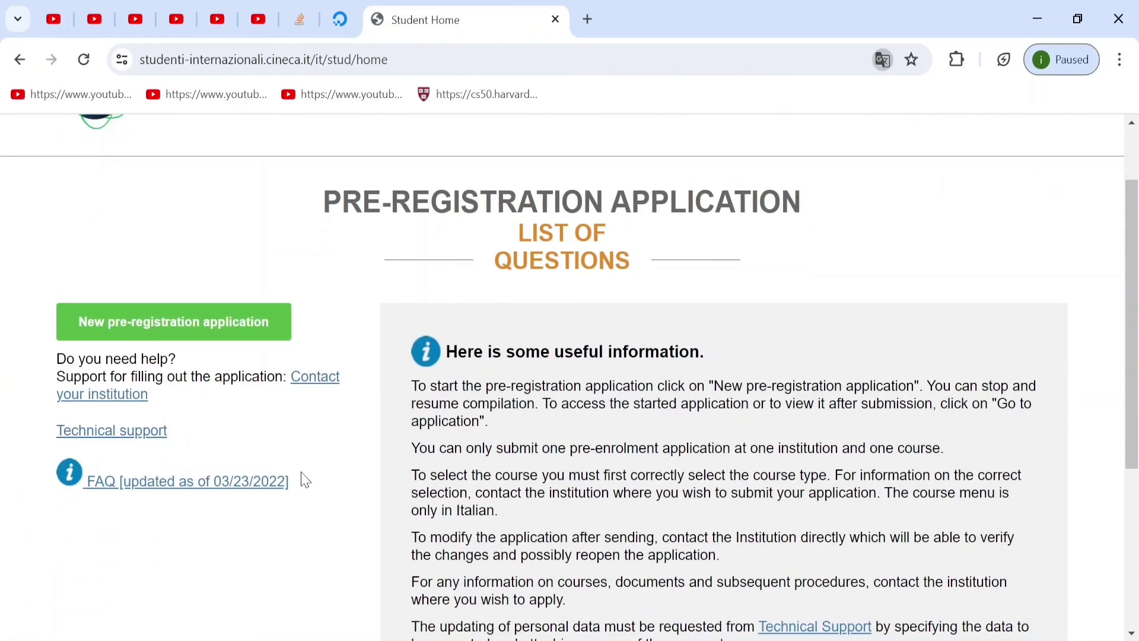
scroll(240, 527, "up", 3)
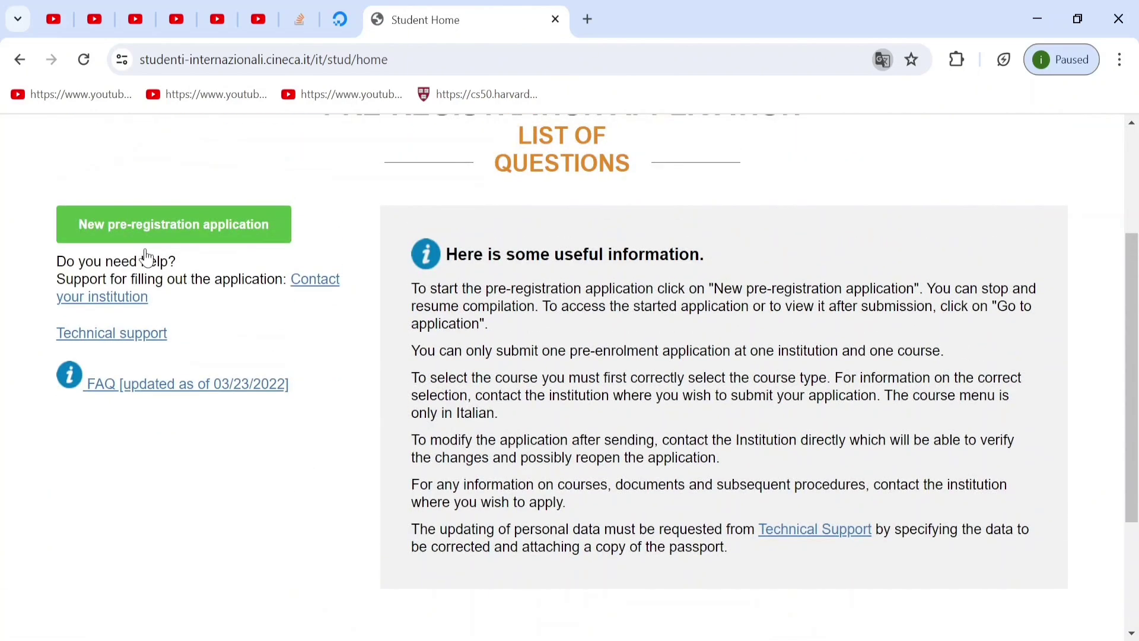
left_click_drag(33, 216, 201, 244)
- Start a new pre-registration application for academic year 2024/2025
left_click(200, 238)
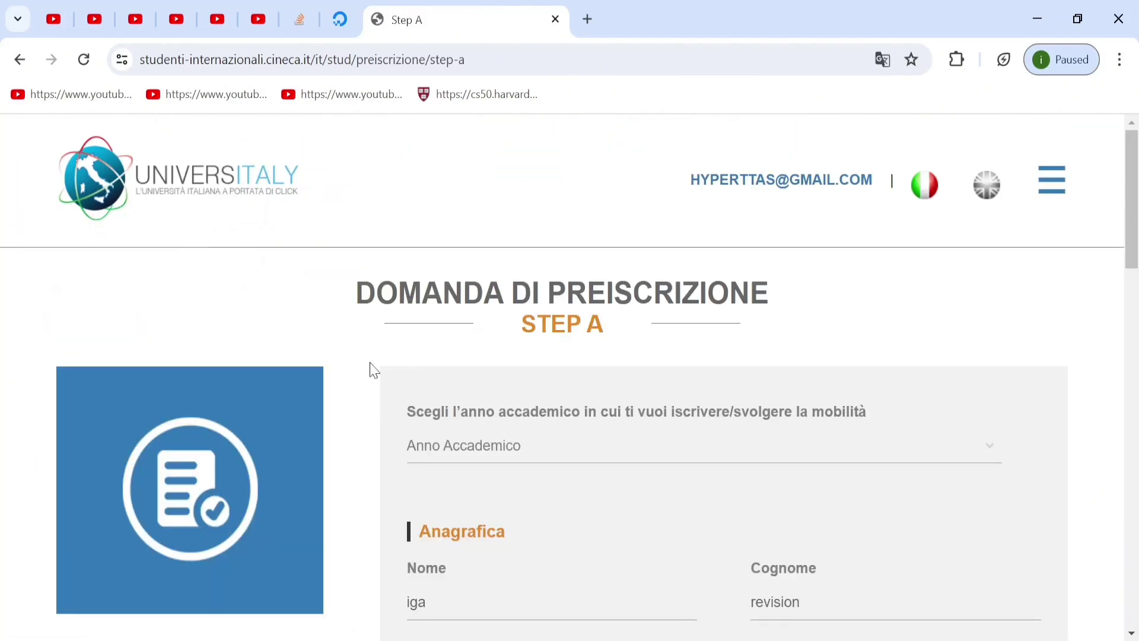
scroll(397, 373, "down", 2)
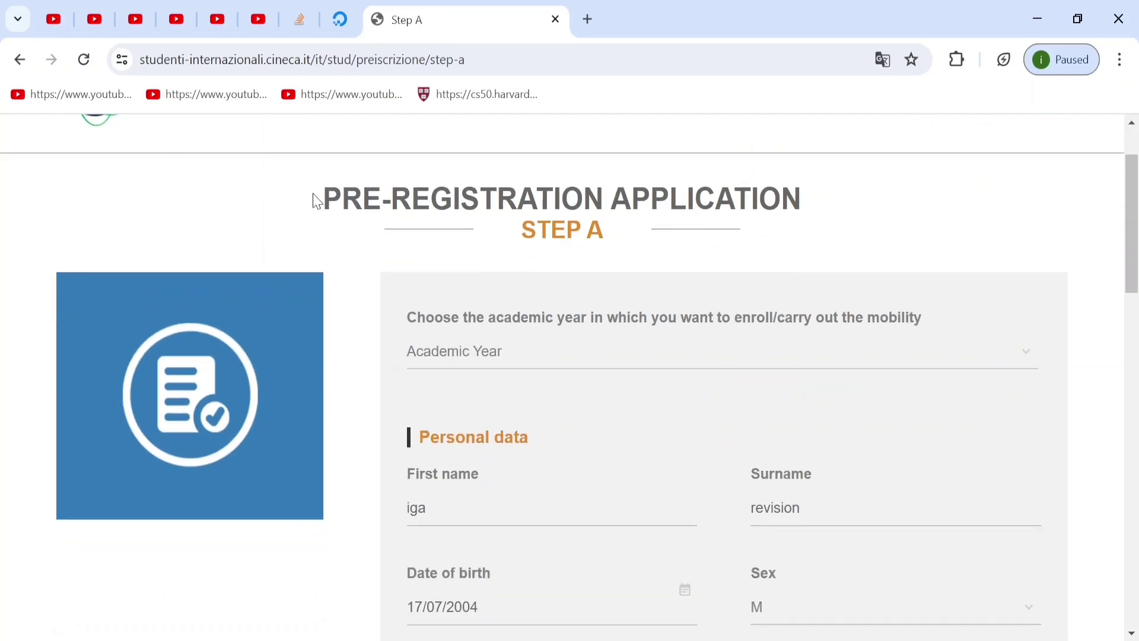
left_click_drag(409, 327, 898, 326)
left_click(663, 369)
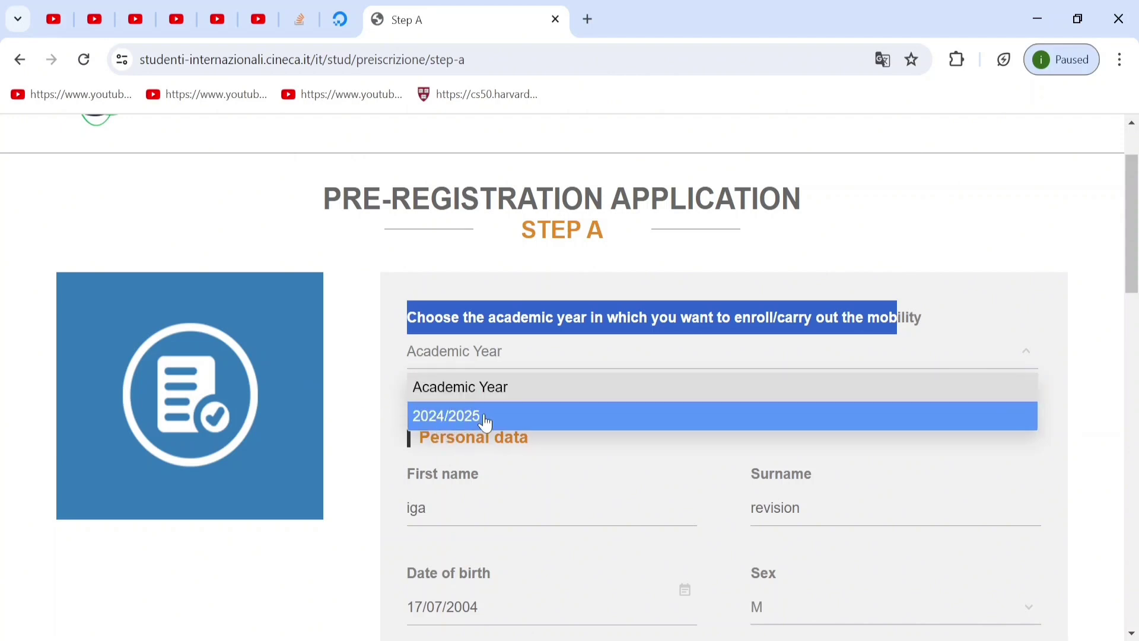
left_click(439, 418)
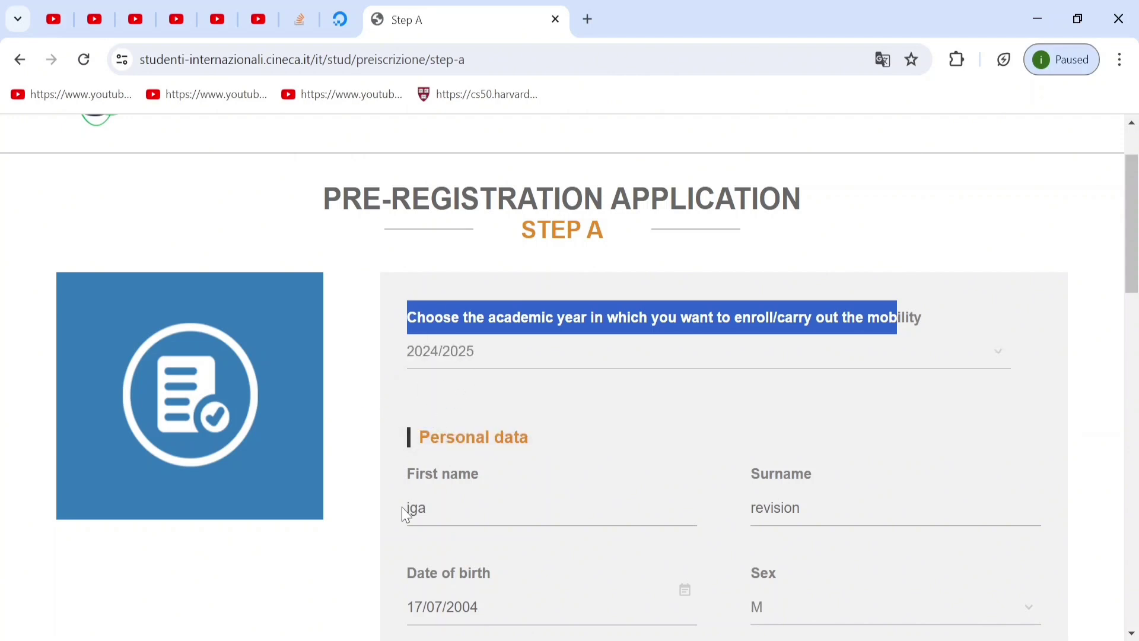
scroll(457, 481, "down", 3)
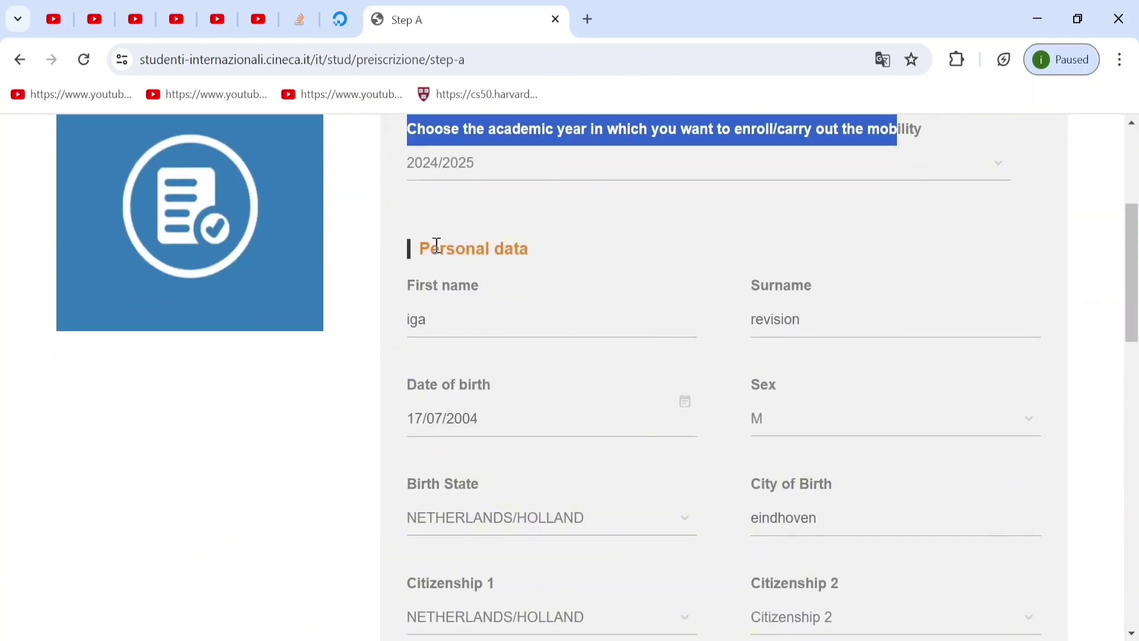
- Check the prefilled first name and surname values, leaving them unchanged
left_click(437, 320)
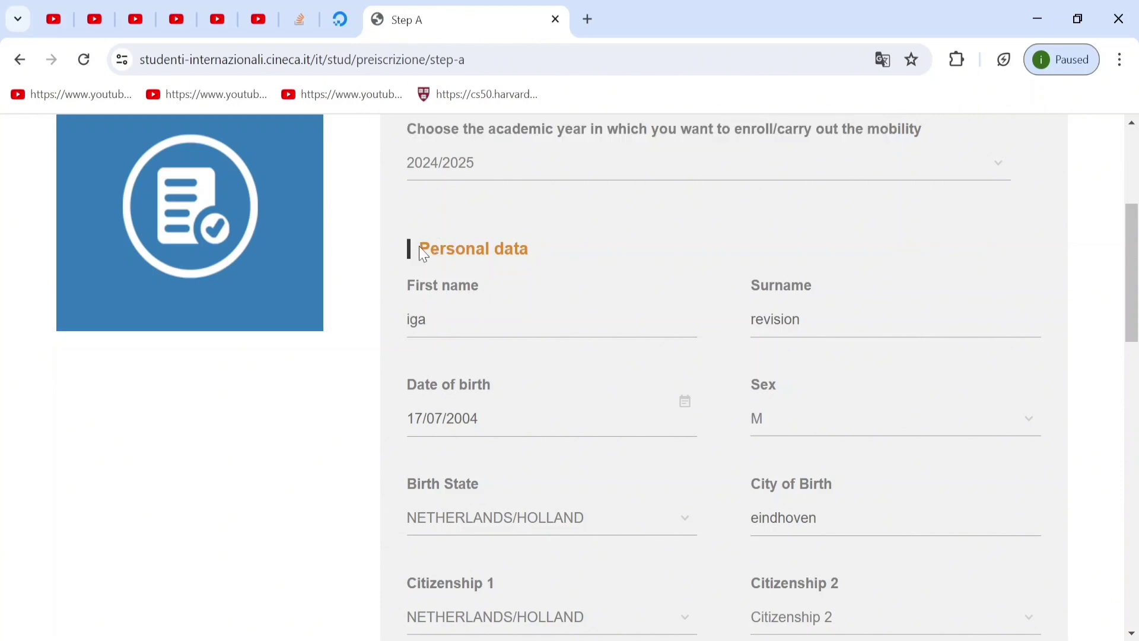
left_click_drag(419, 249, 549, 254)
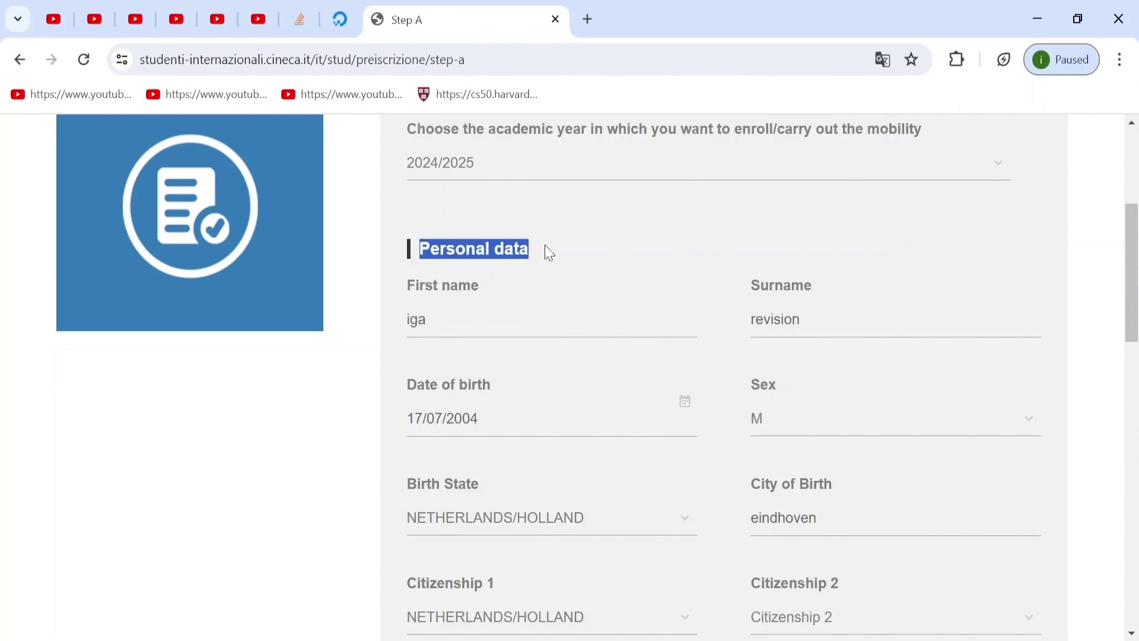
left_click(413, 332)
double_click(413, 331)
left_click(802, 322)
double_click(802, 323)
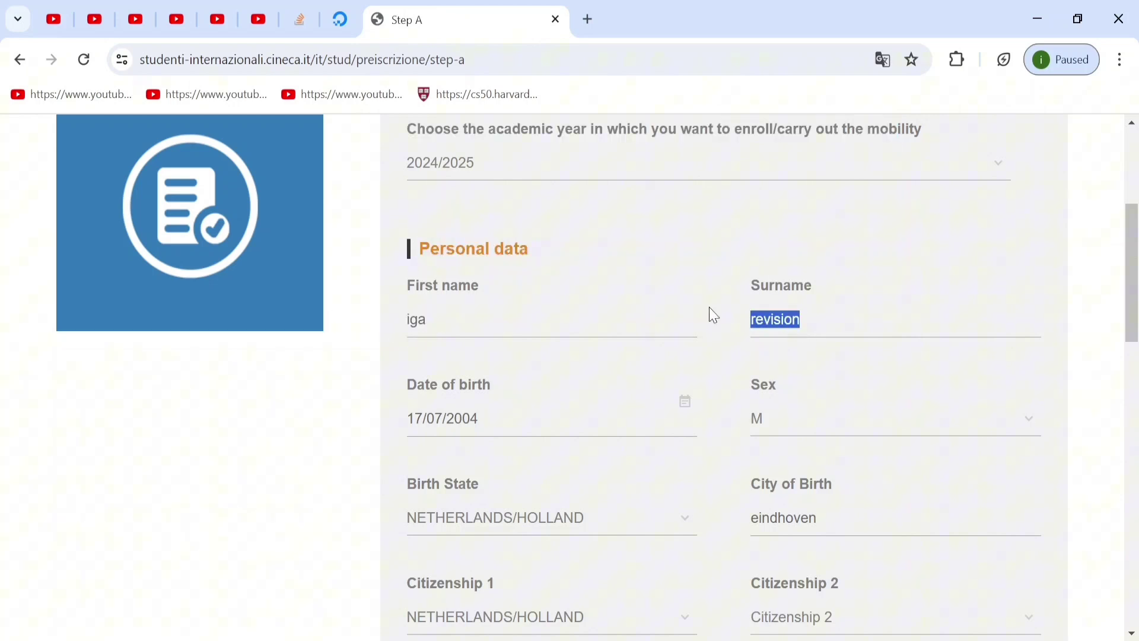
scroll(498, 344, "down", 4)
scroll(542, 361, "up", 8)
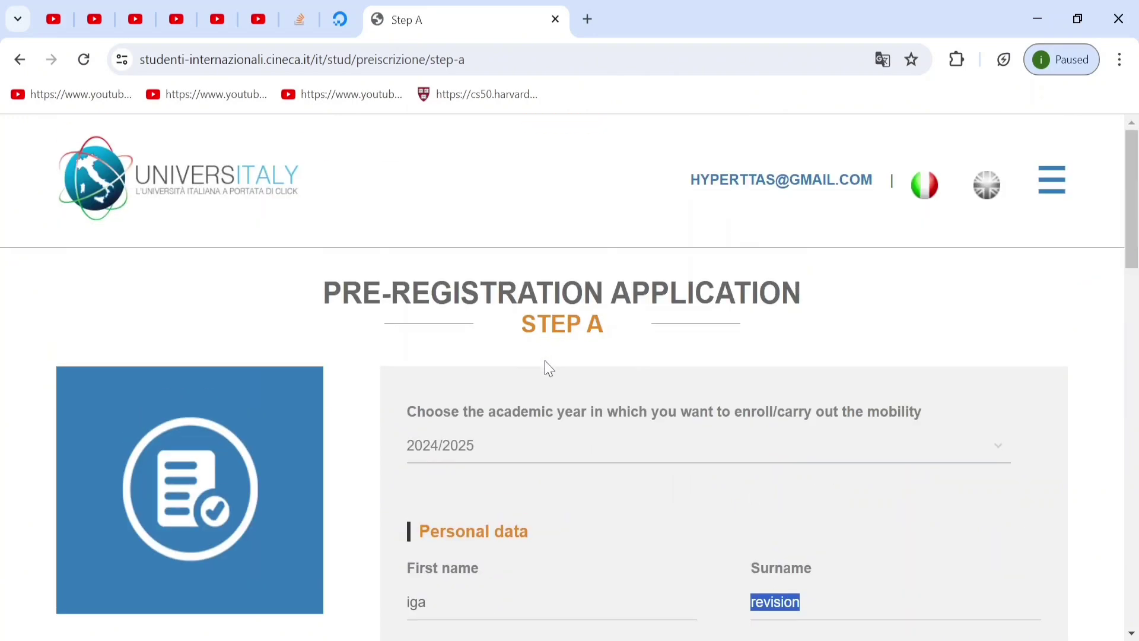
scroll(522, 354, "down", 5)
double_click(409, 225)
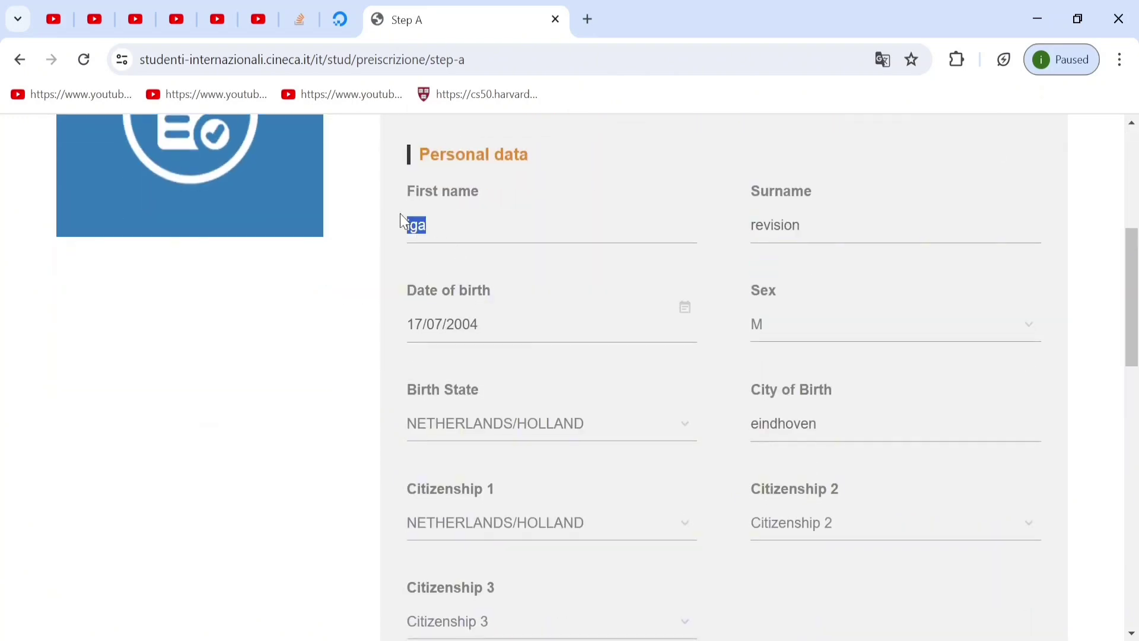
double_click(771, 224)
scroll(438, 356, "down", 1)
- Confirm Birth State, city of birth and Citizenship 1 stay as NETHERLANDS/HOLLAND
left_click(437, 338)
left_click(788, 330)
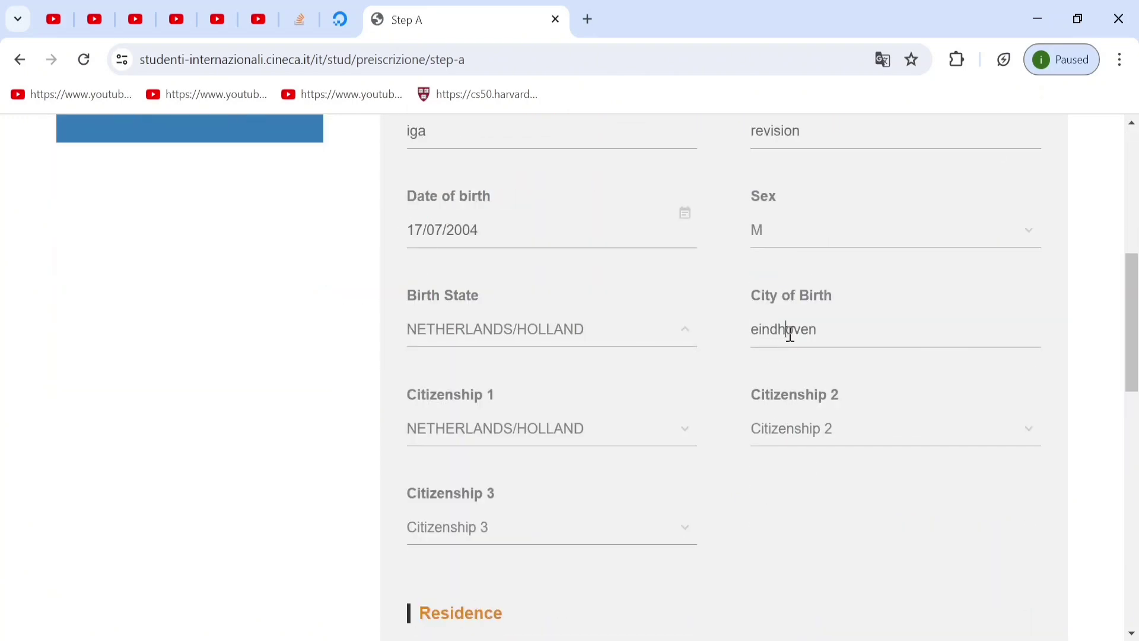
double_click(789, 331)
left_click(430, 436)
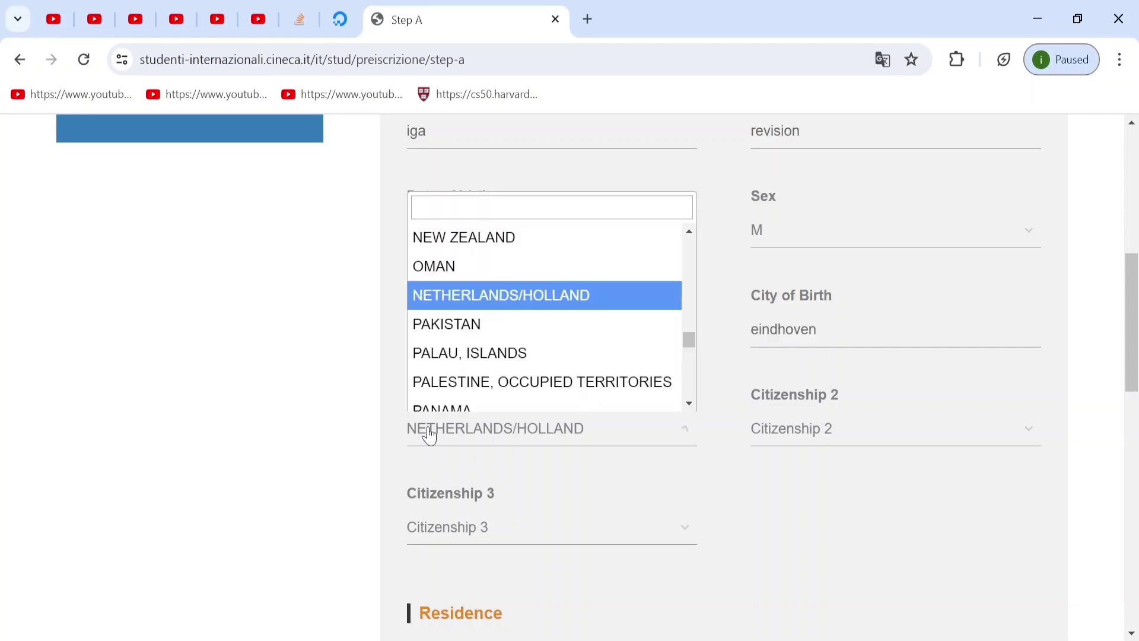
scroll(453, 305, "up", 5)
scroll(531, 320, "down", 4)
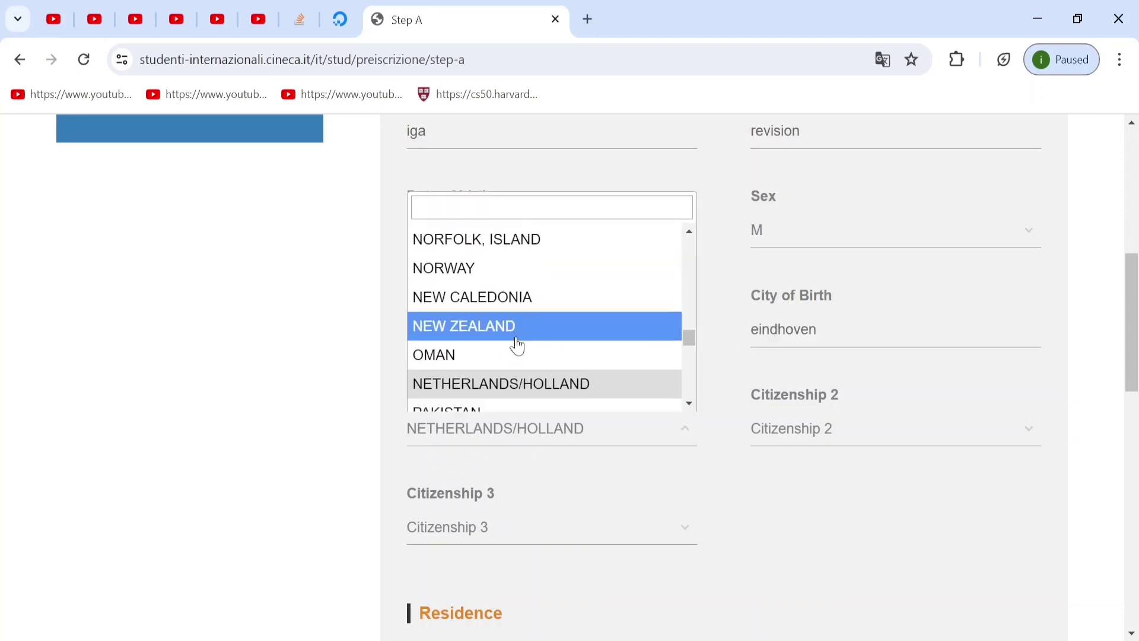
left_click(522, 510)
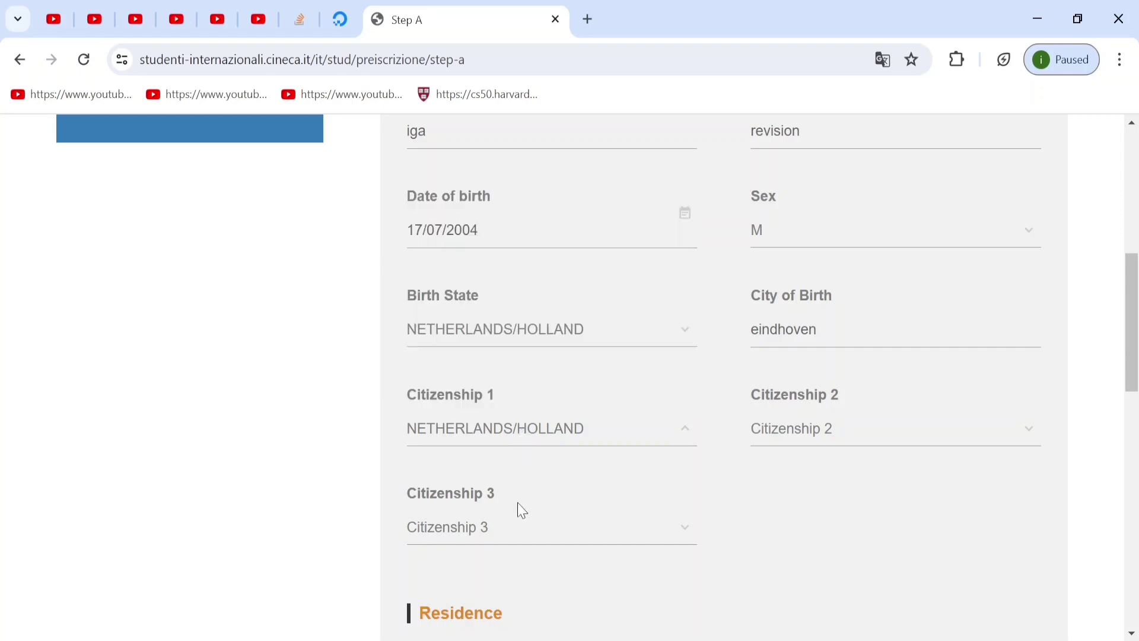
left_click(523, 437)
left_click(552, 430)
scroll(501, 458, "down", 2)
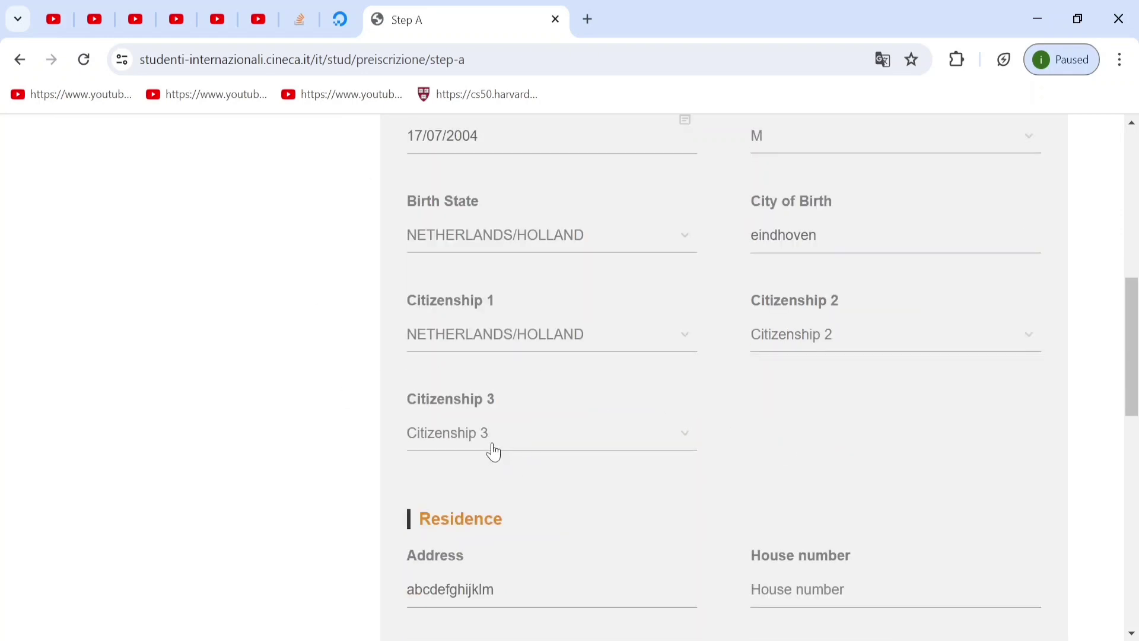
scroll(437, 415, "down", 2)
scroll(425, 415, "down", 2)
left_click_drag(500, 306, 376, 284)
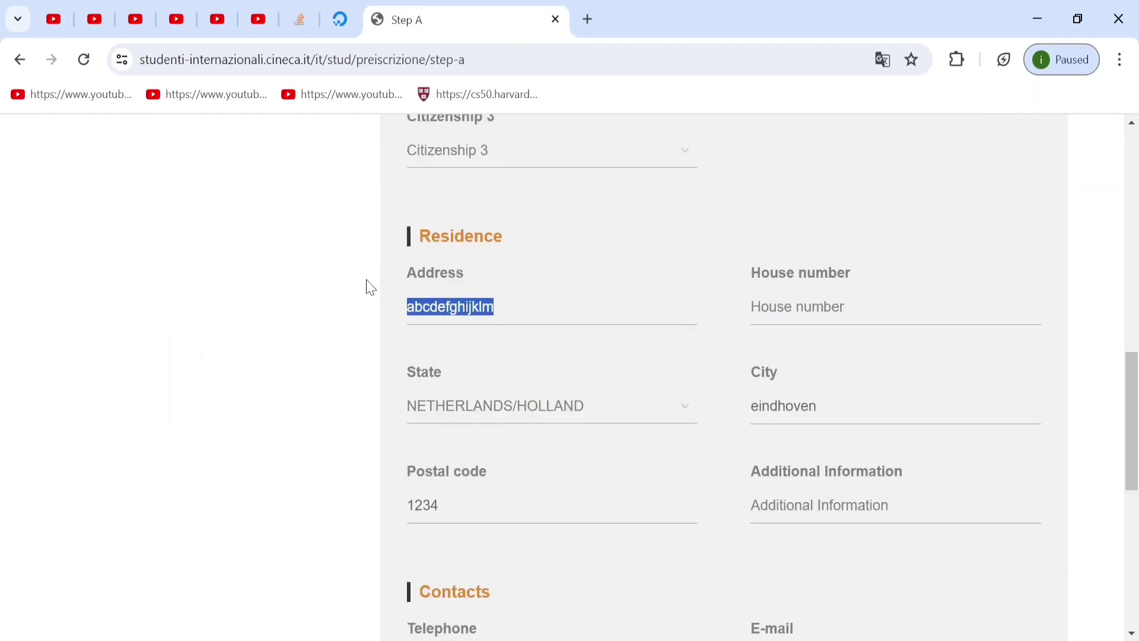
left_click(824, 306)
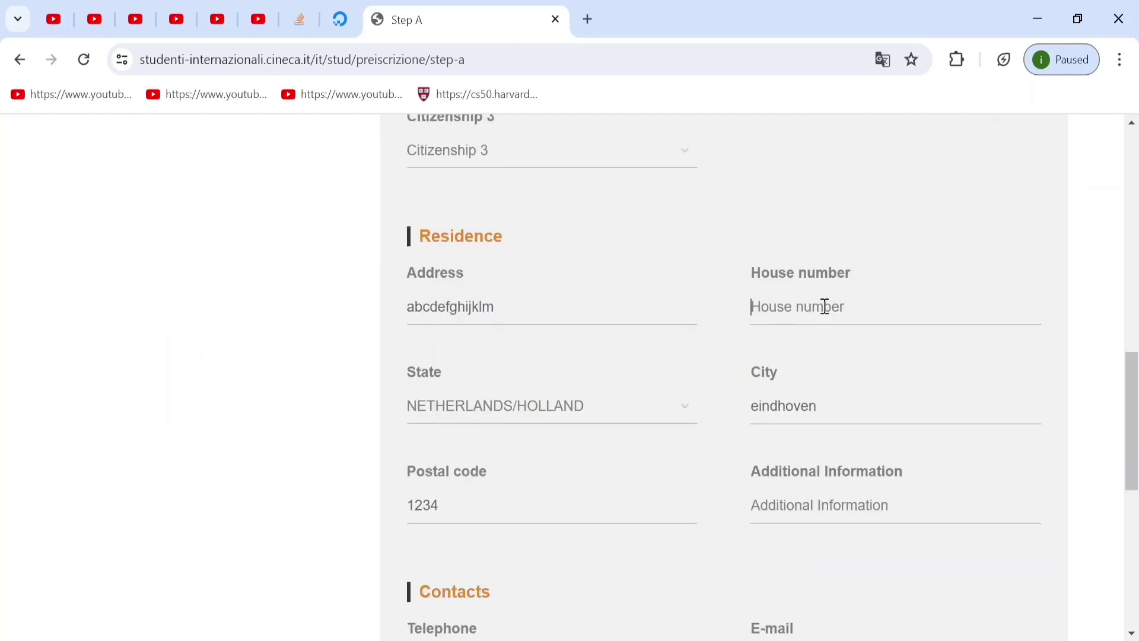
scroll(603, 419, "down", 1)
left_click(595, 313)
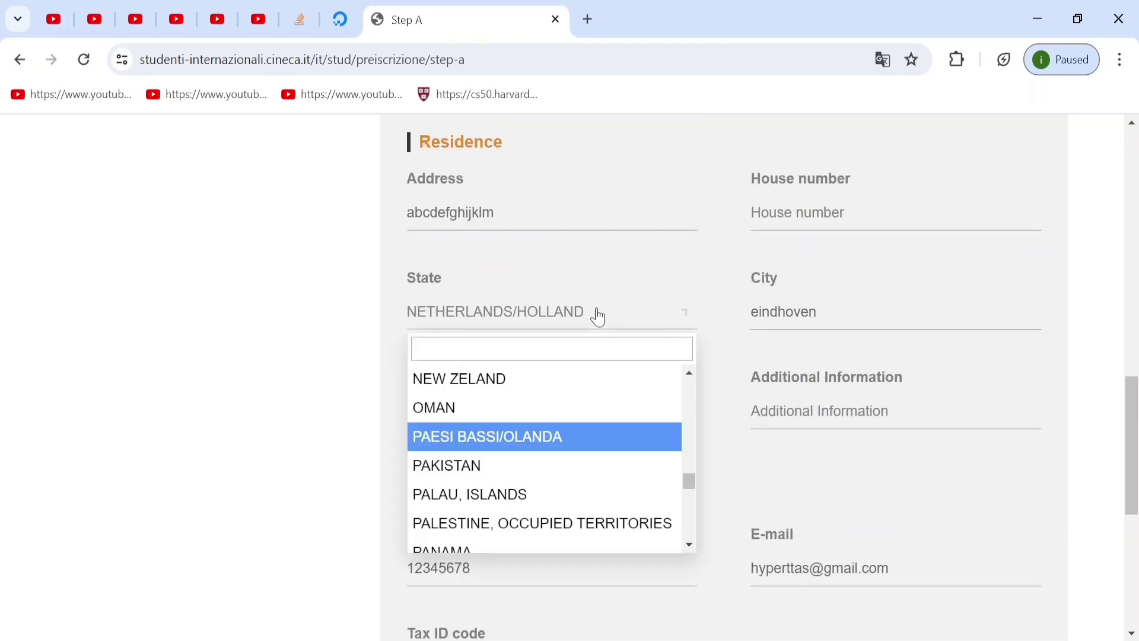
left_click(881, 303)
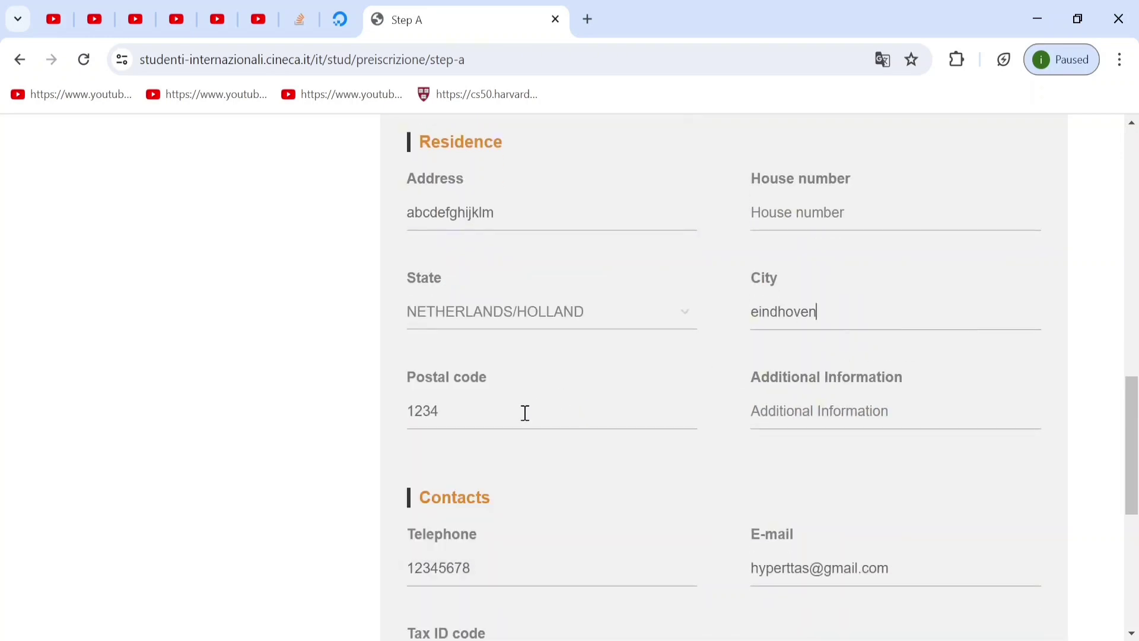
left_click_drag(524, 412, 377, 389)
left_click(476, 413)
left_click_drag(416, 379, 536, 389)
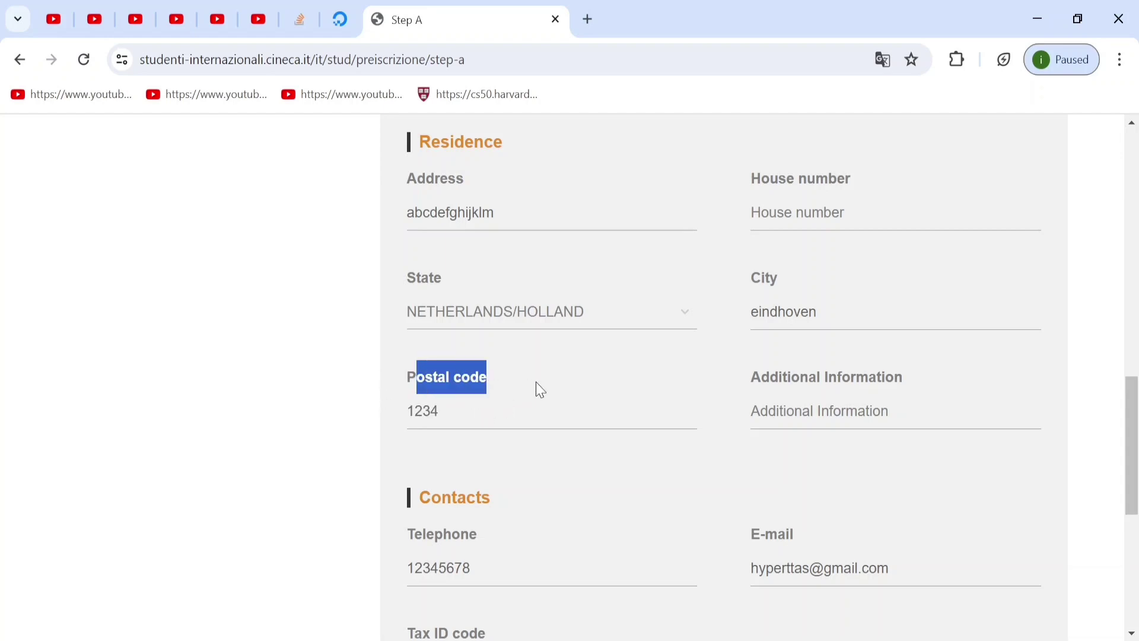
left_click(464, 413)
left_click_drag(465, 414, 351, 406)
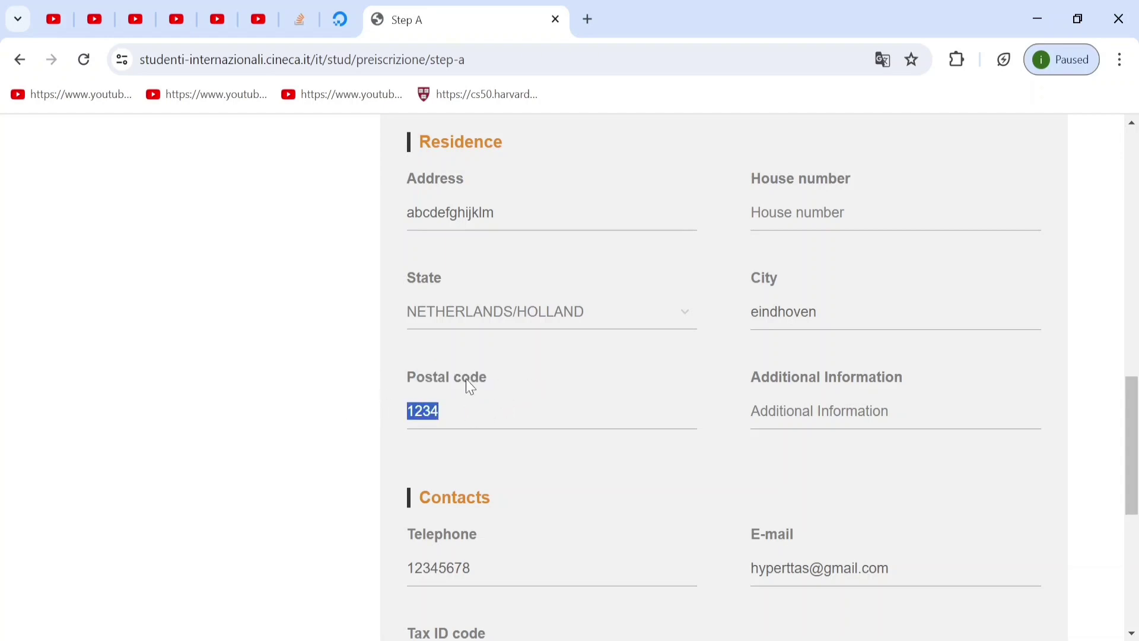
scroll(468, 383, "down", 3)
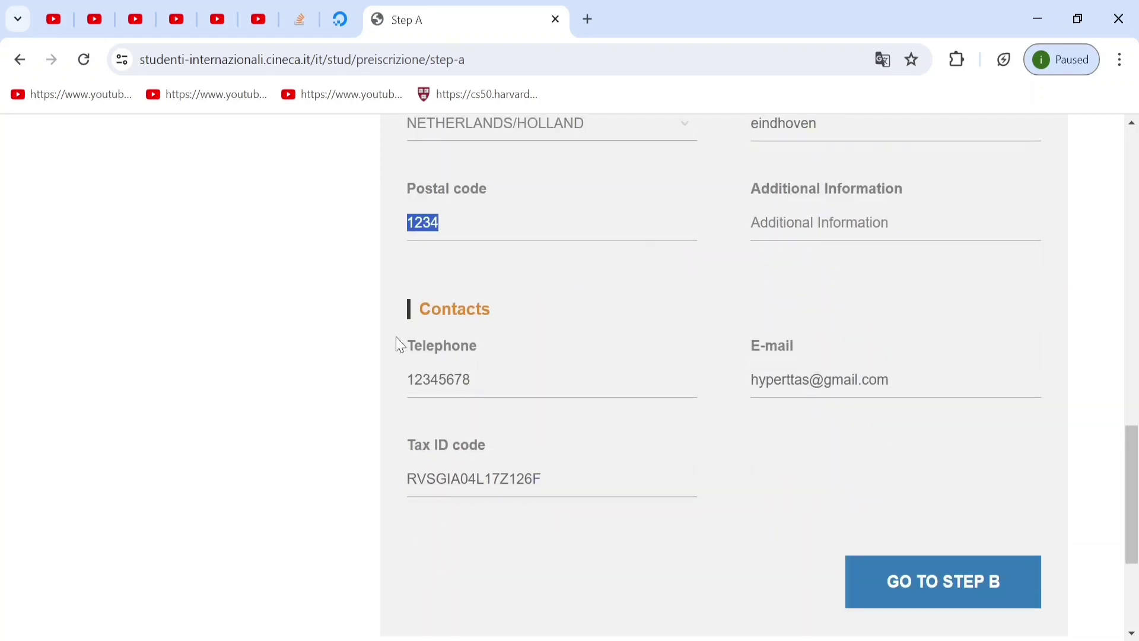
left_click_drag(748, 345, 838, 345)
left_click_drag(888, 379, 684, 366)
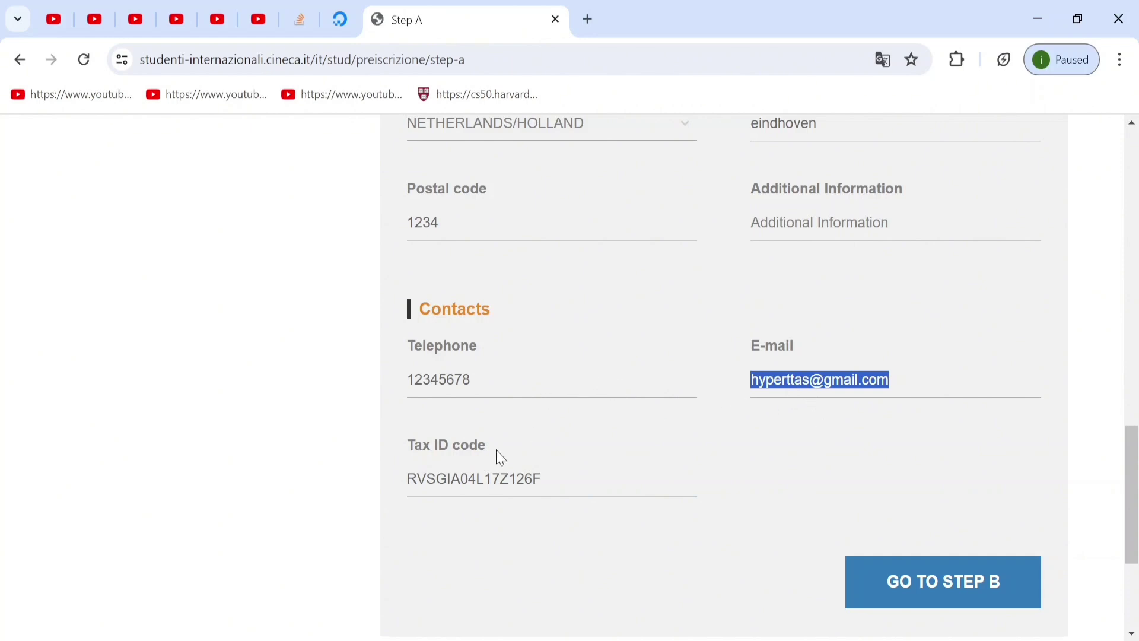
left_click_drag(401, 449, 521, 446)
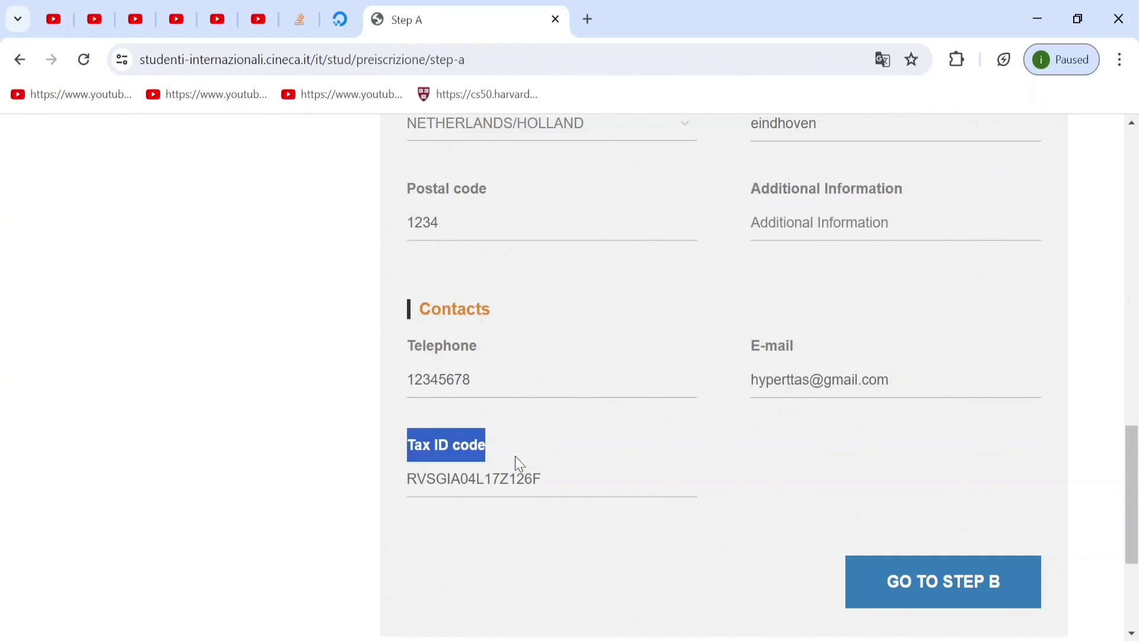
scroll(489, 507, "up", 7)
scroll(490, 509, "down", 1)
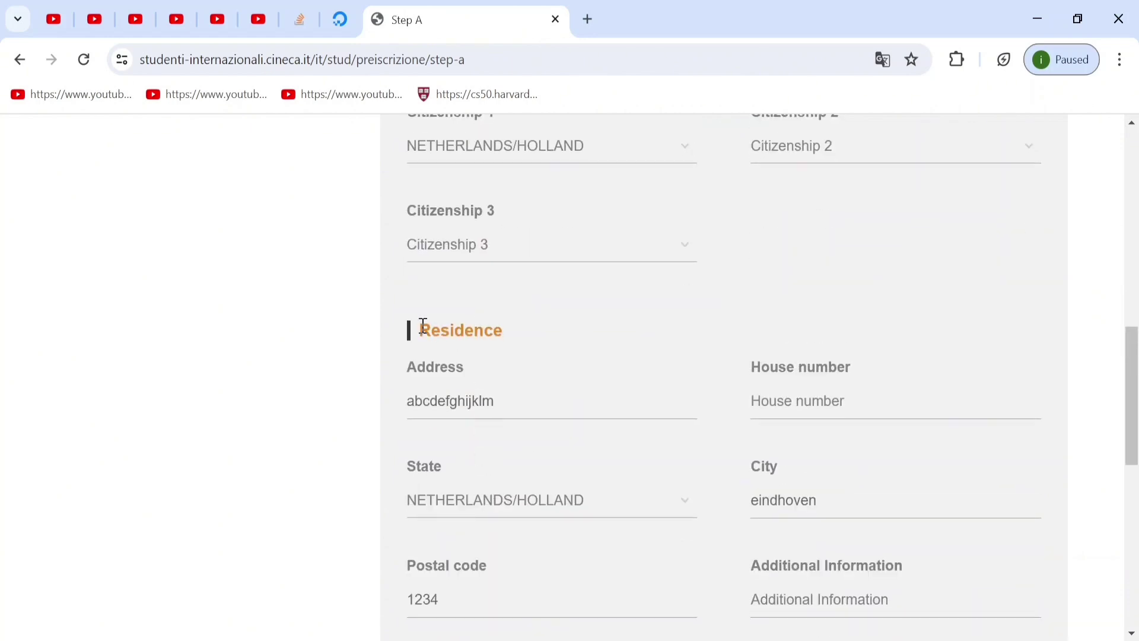
left_click_drag(418, 330, 514, 340)
scroll(521, 475, "up", 3)
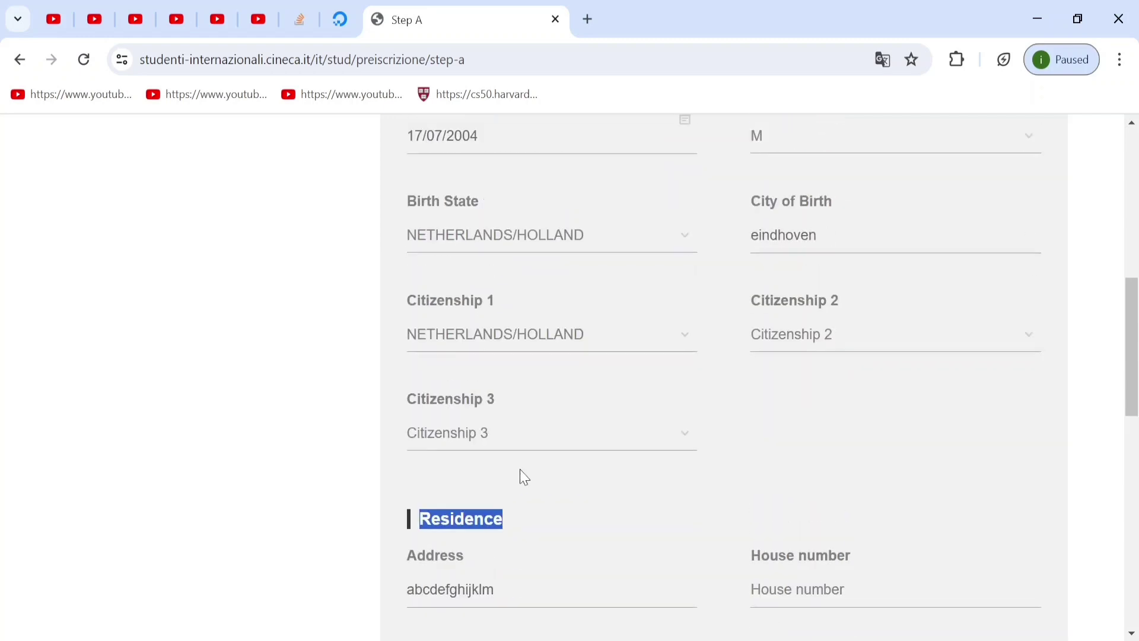
scroll(506, 496, "down", 10)
left_click_drag(451, 392, 542, 397)
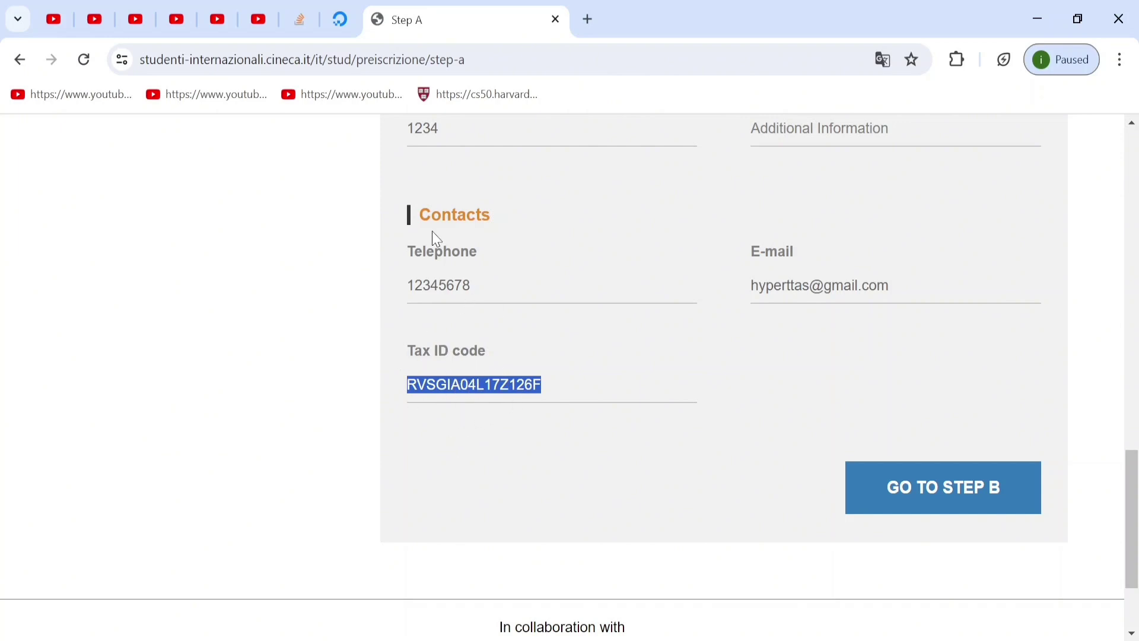
- Enter 34 in the required House number field and advance to Step B
left_click(418, 283)
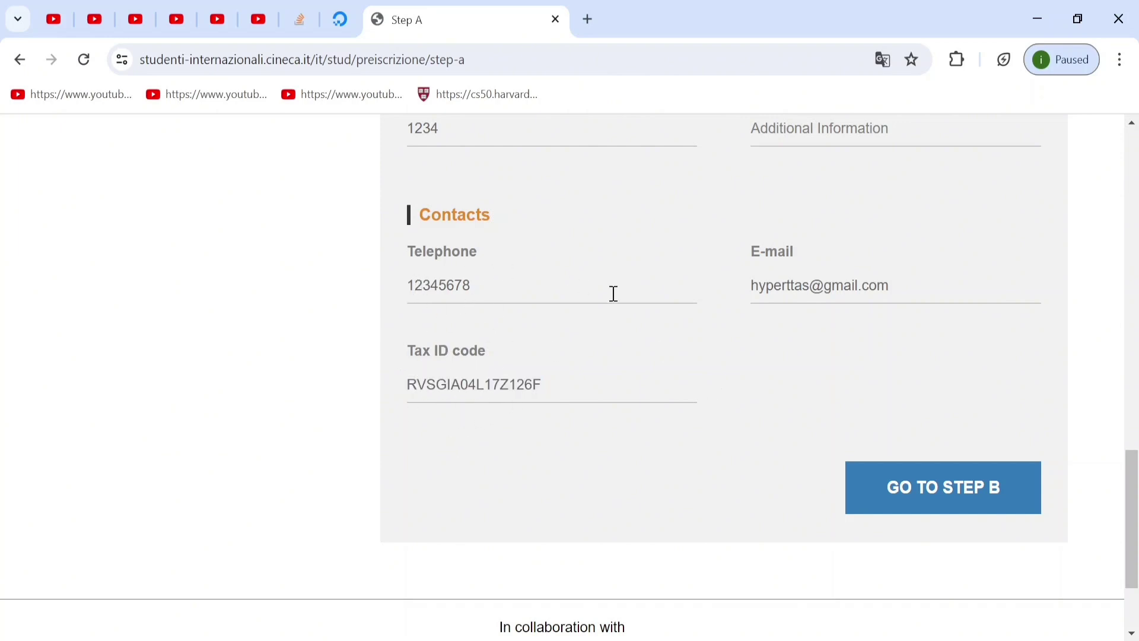
left_click_drag(646, 301, 752, 362)
left_click(752, 362)
left_click(933, 493)
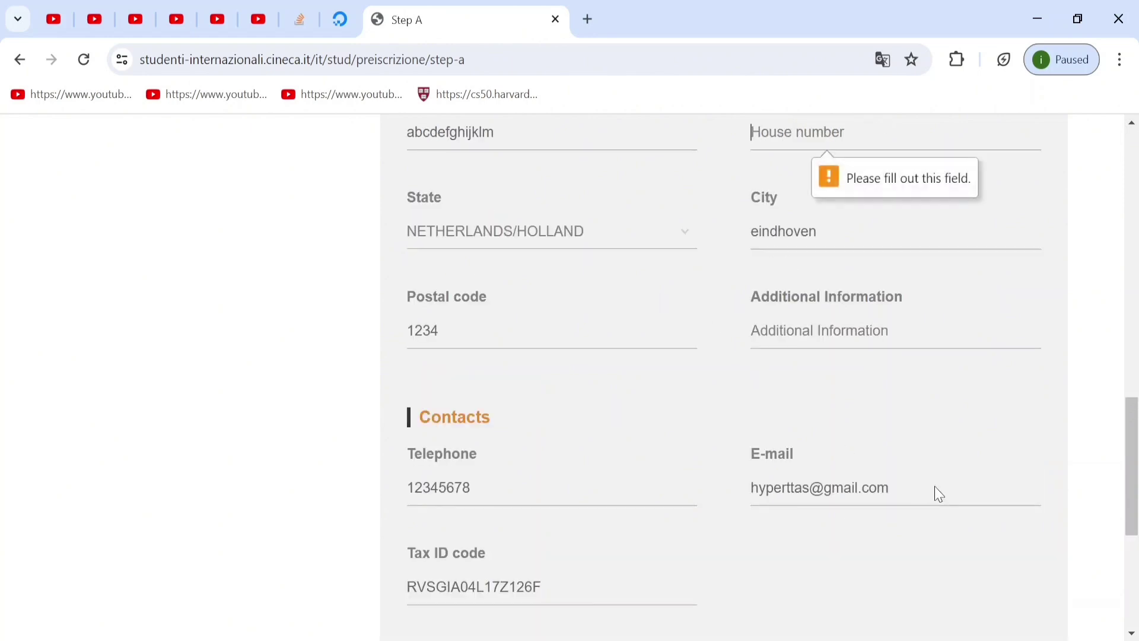
scroll(691, 461, "up", 5)
left_click(771, 419)
type("34")
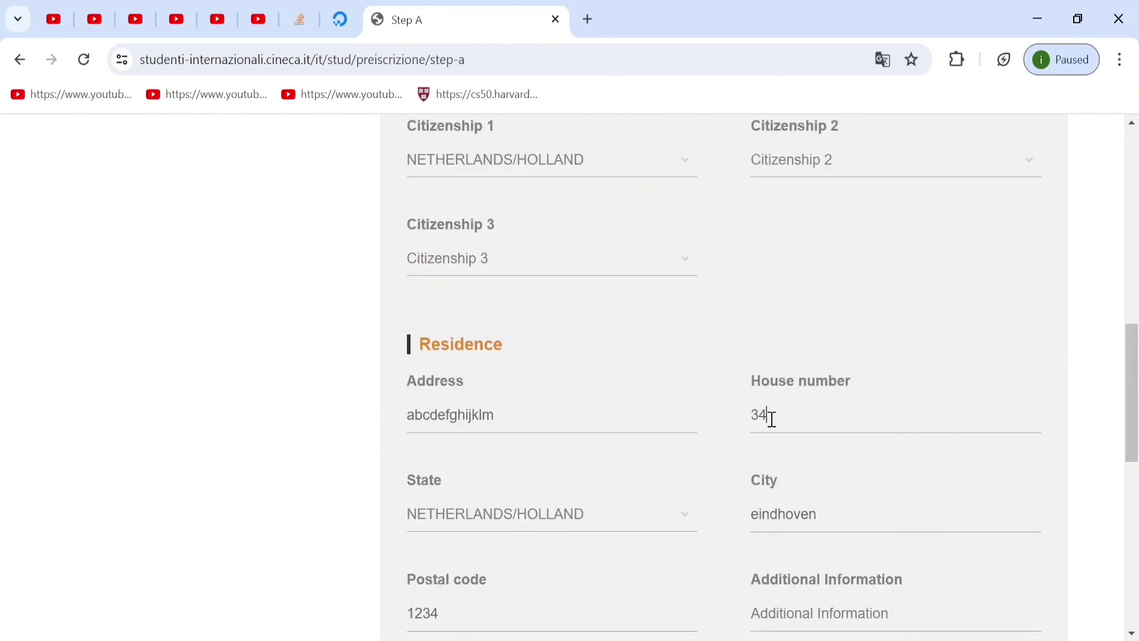
scroll(771, 419, "down", 5)
left_click(905, 400)
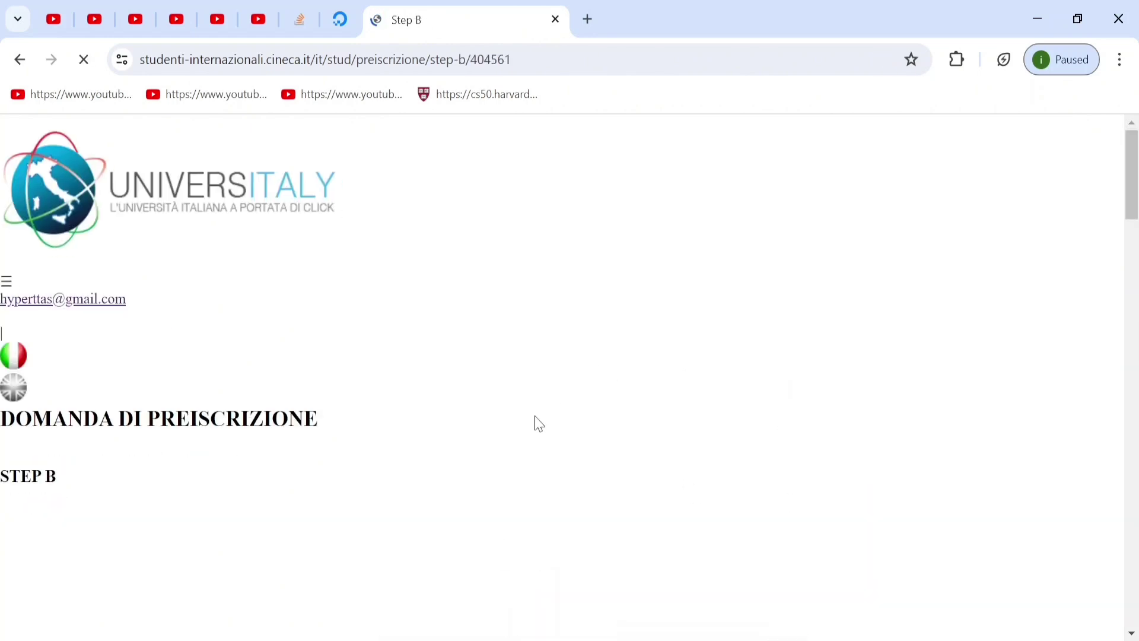
scroll(533, 424, "down", 1)
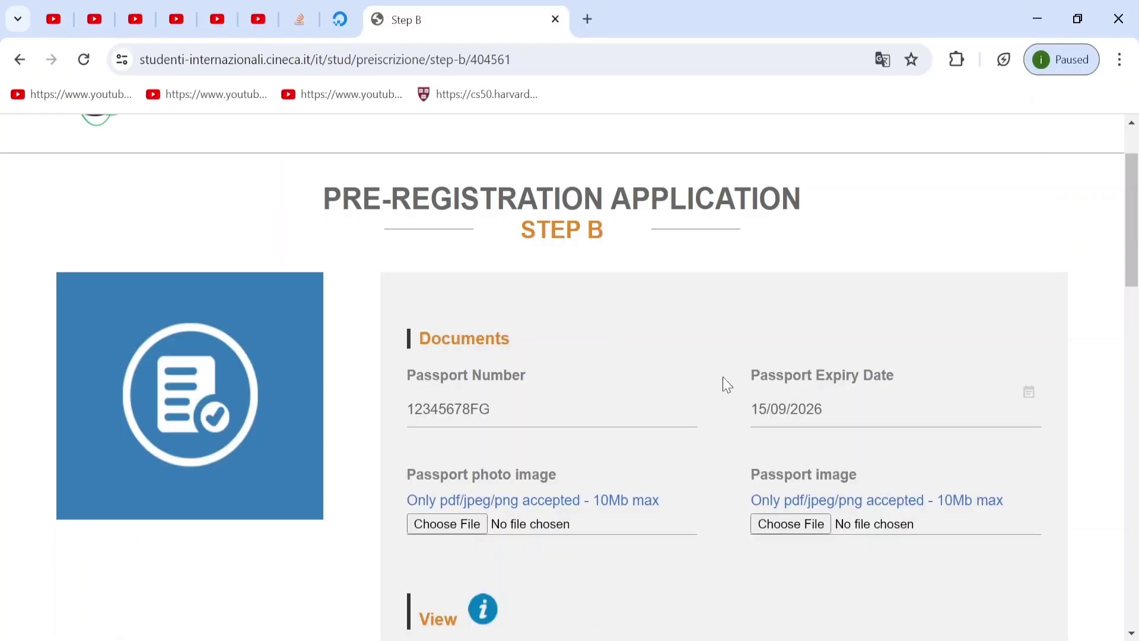
left_click_drag(721, 386, 897, 382)
scroll(803, 415, "down", 2)
scroll(802, 416, "down", 1)
left_click(820, 223)
double_click(794, 221)
left_click(847, 228)
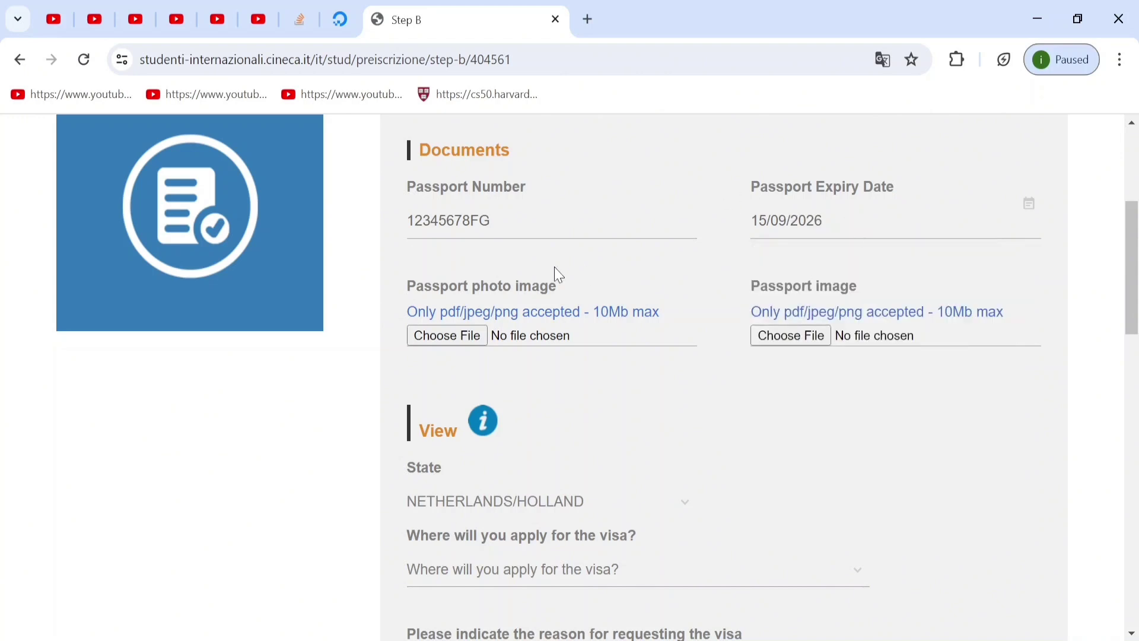
scroll(554, 271, "down", 2)
left_click_drag(409, 192, 584, 198)
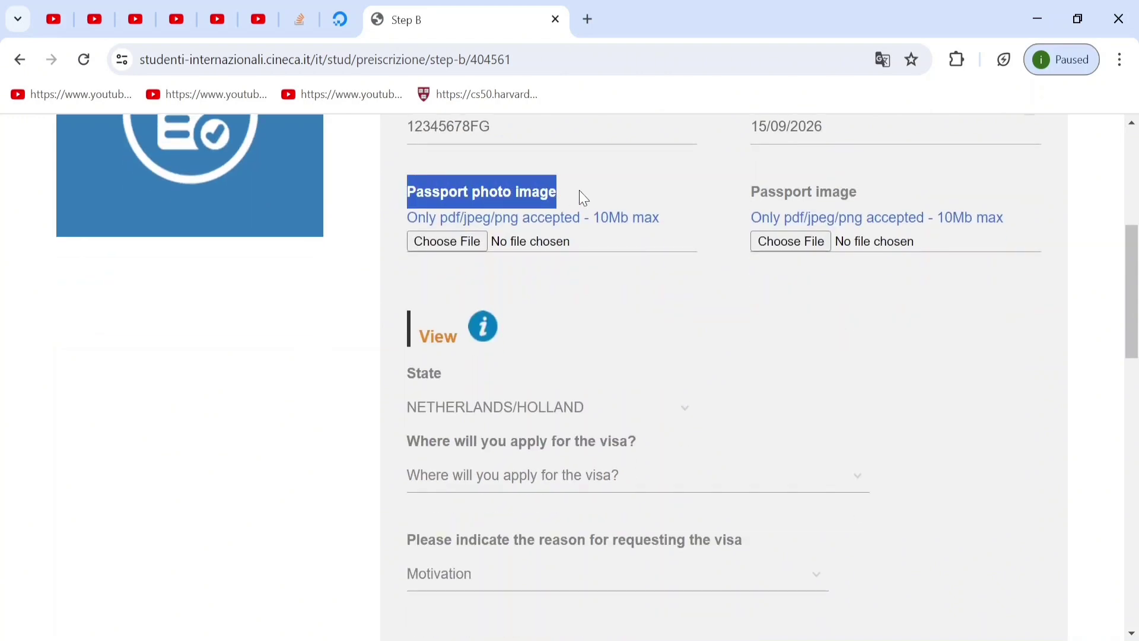
left_click_drag(759, 192, 797, 188)
left_click_drag(417, 195, 553, 208)
left_click(395, 195)
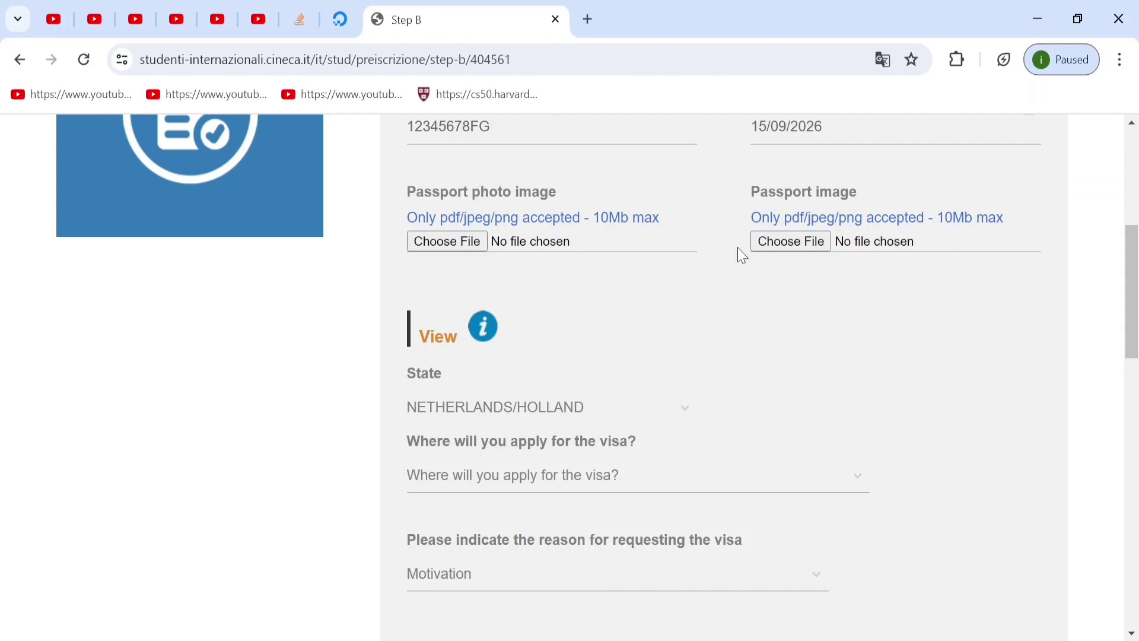
left_click_drag(755, 194, 866, 201)
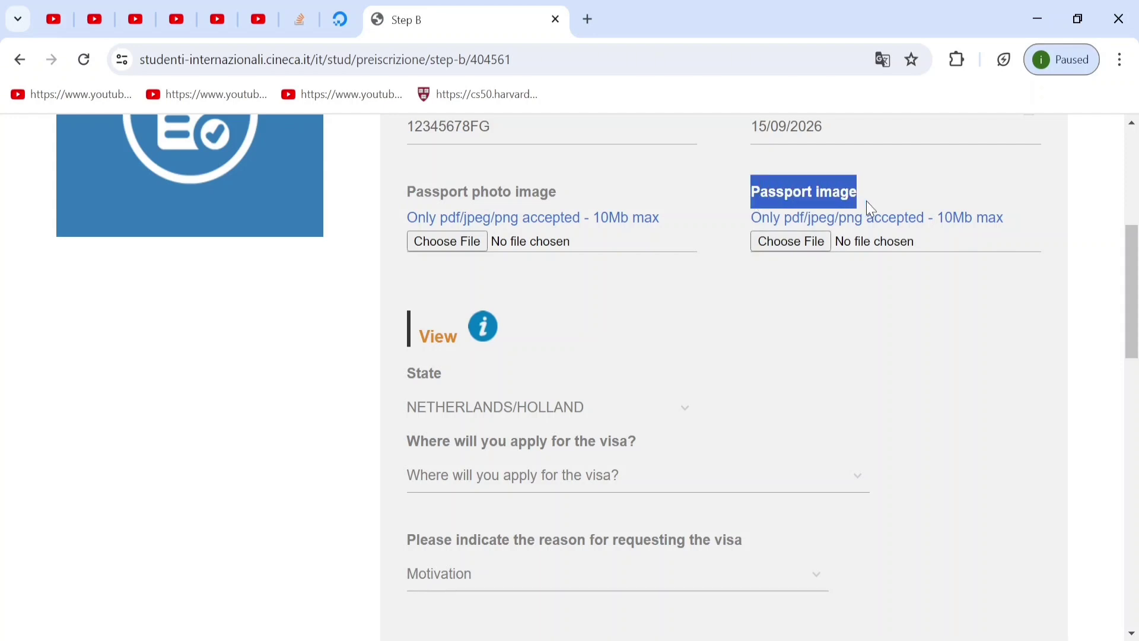
mouse_move(867, 202)
left_click_drag(425, 193, 558, 192)
left_click(464, 176)
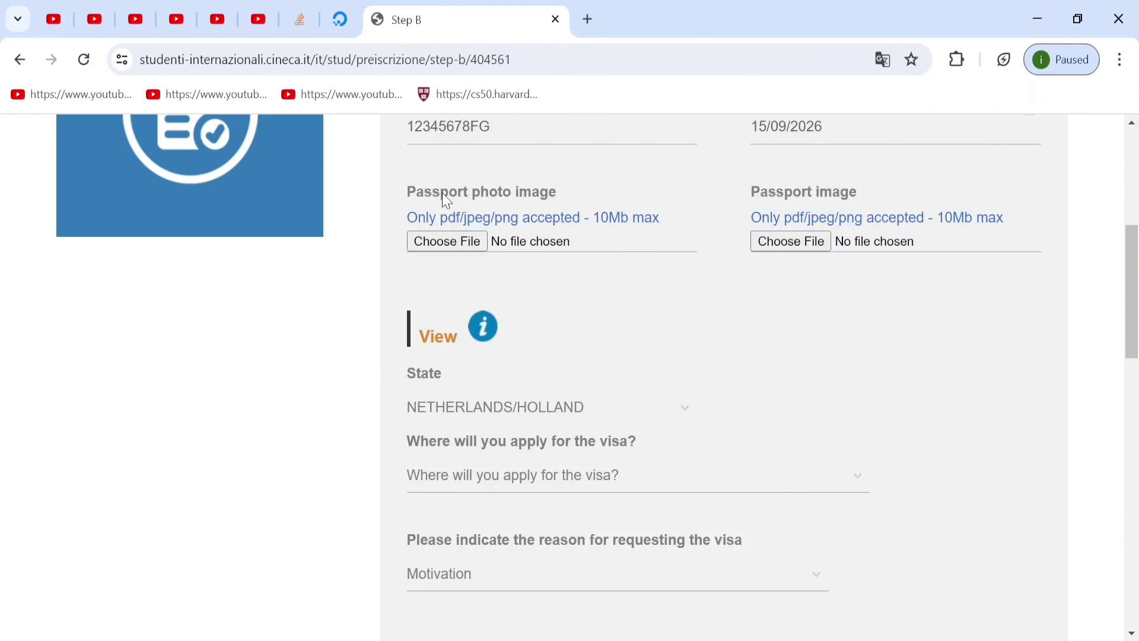
left_click_drag(761, 200, 870, 191)
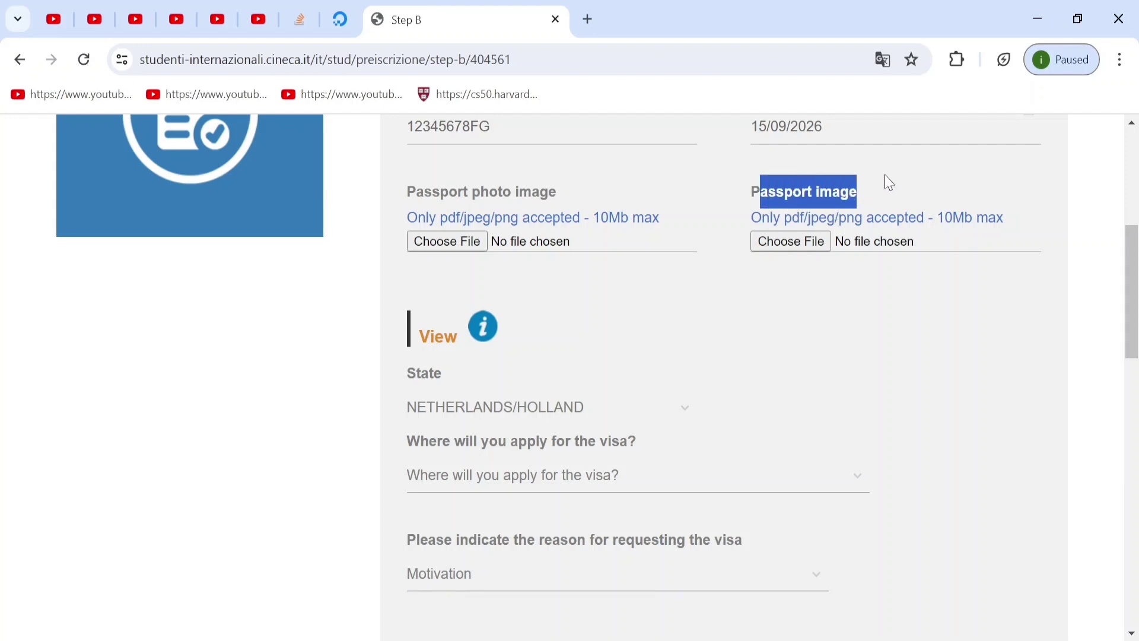
scroll(738, 251, "down", 3)
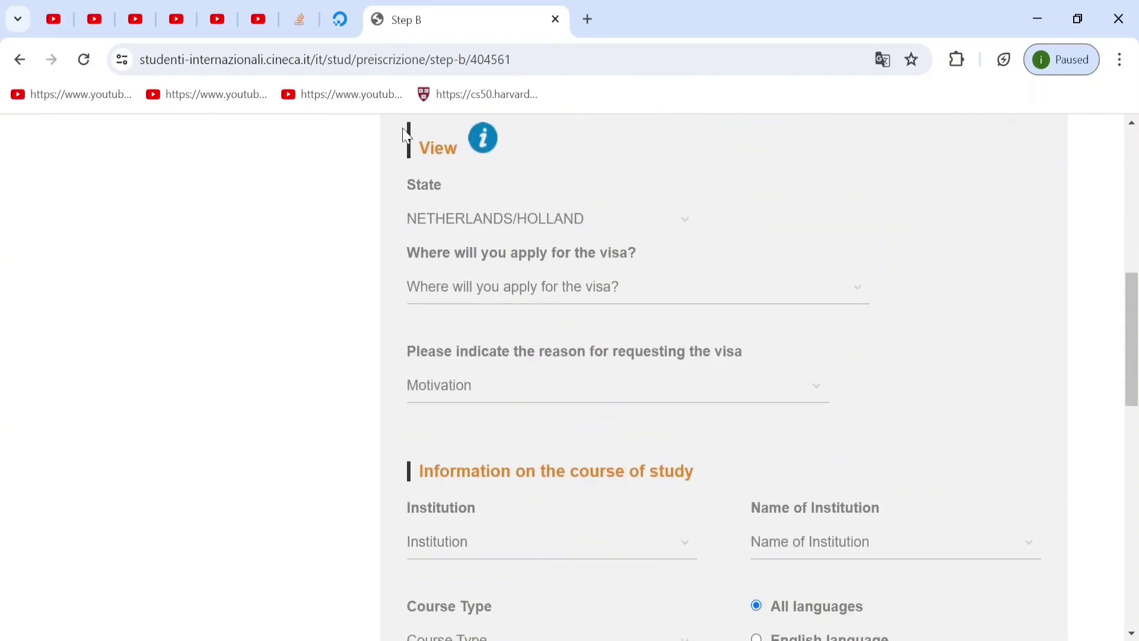
- Keep NETHERLANDS/HOLLAND as the state and choose EMBASSY THE HAGUE as the visa application place
left_click_drag(356, 183, 531, 224)
left_click(529, 252)
scroll(473, 286, "up", 3)
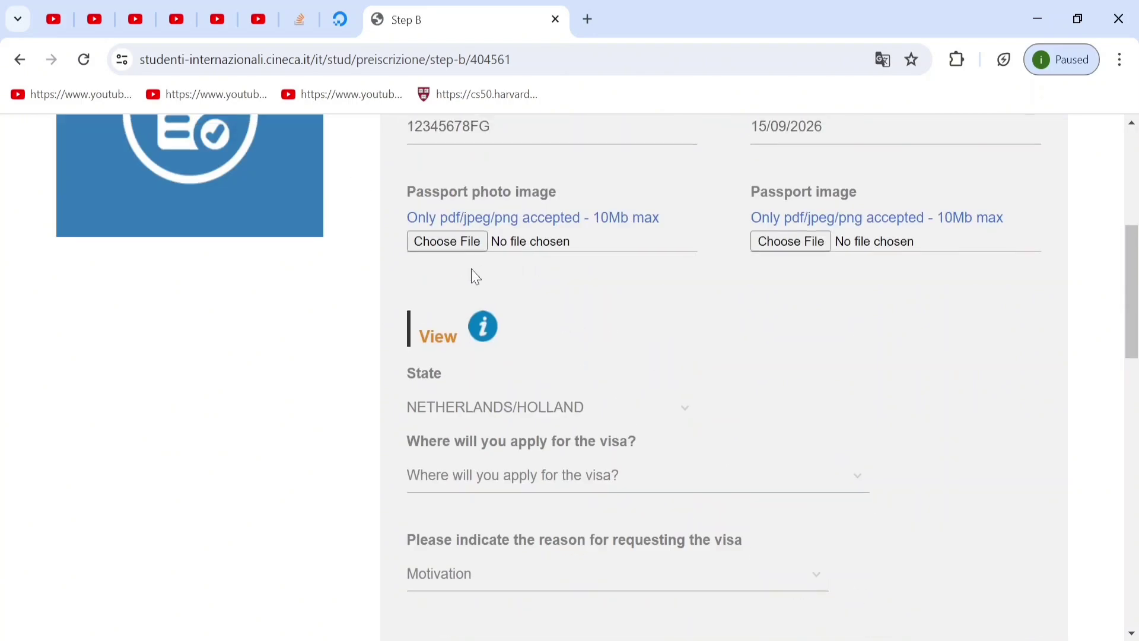
scroll(481, 325, "down", 1)
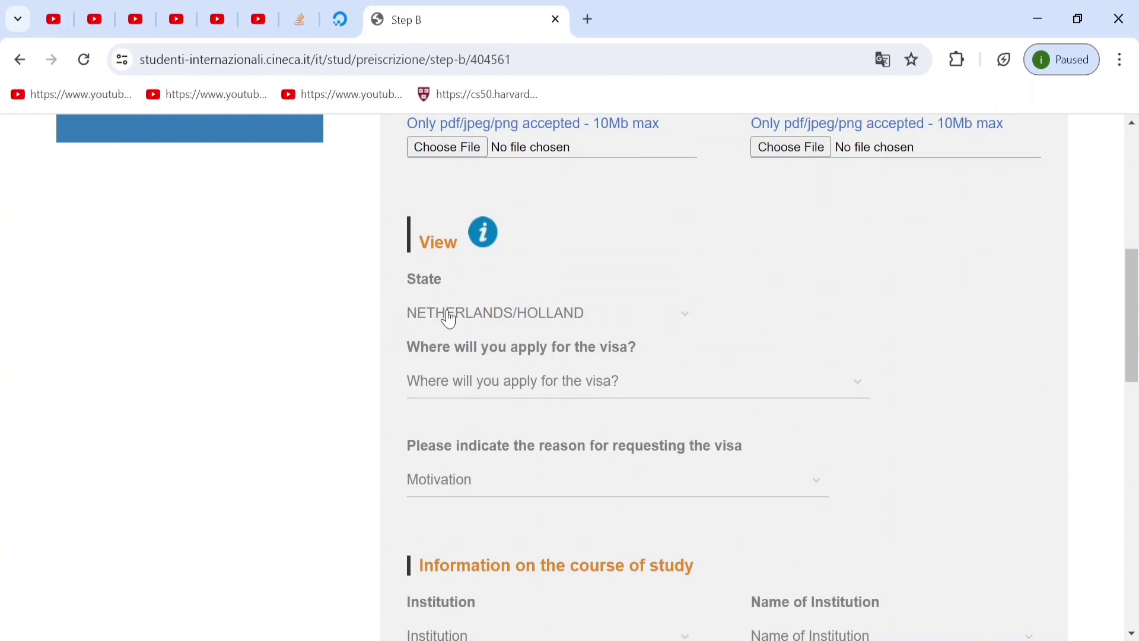
left_click(567, 316)
left_click(570, 319)
left_click(506, 383)
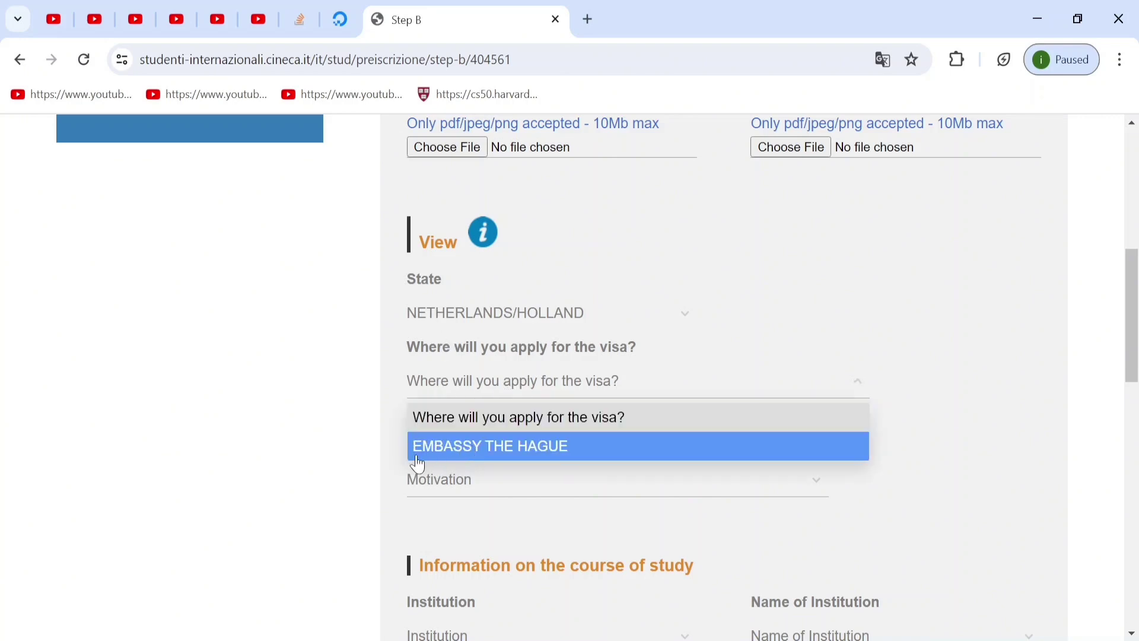
left_click(550, 460)
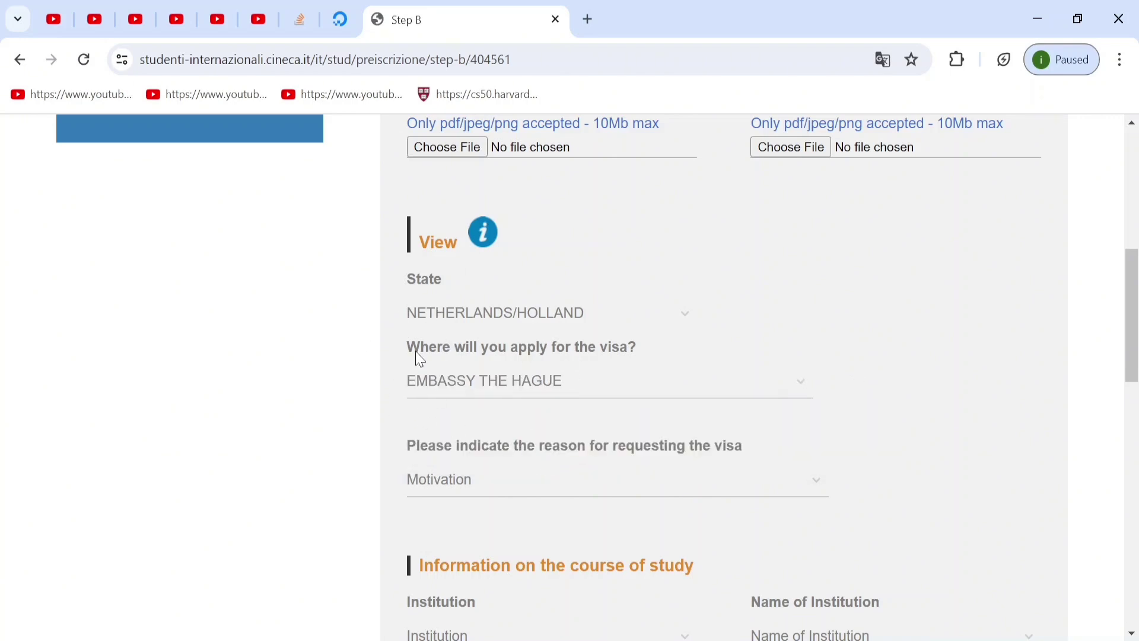
- Bring up the list of visa reasons
scroll(419, 355, "down", 3)
left_click_drag(415, 264, 765, 268)
left_click(694, 294)
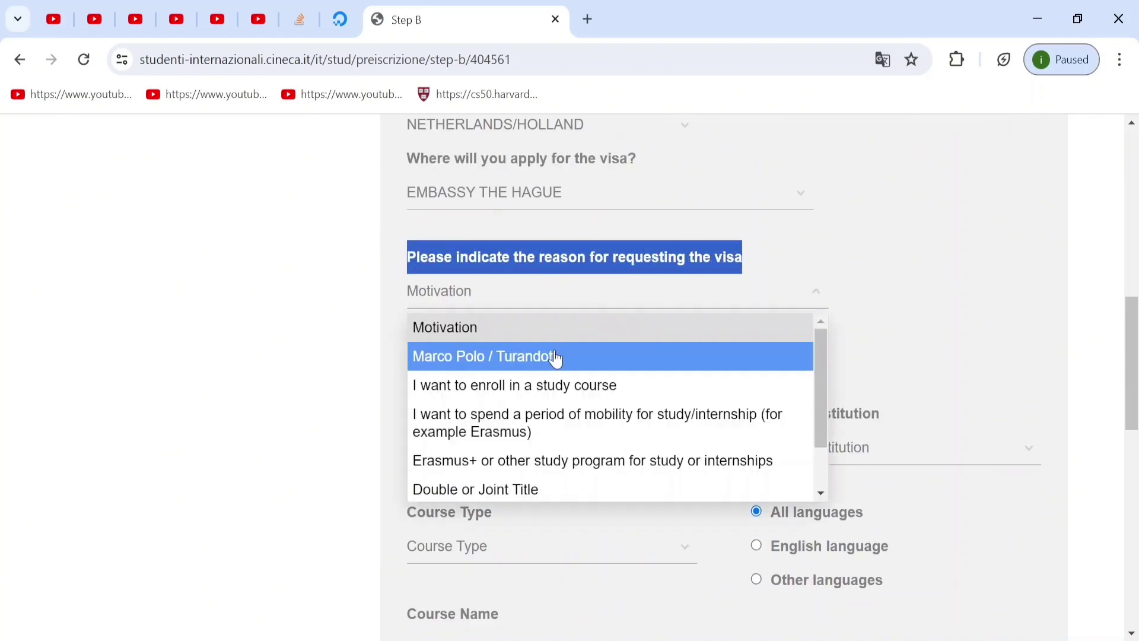
- Set the visa reason to enrolling in a study course and the institution type to University
left_click(533, 386)
scroll(521, 355, "down", 3)
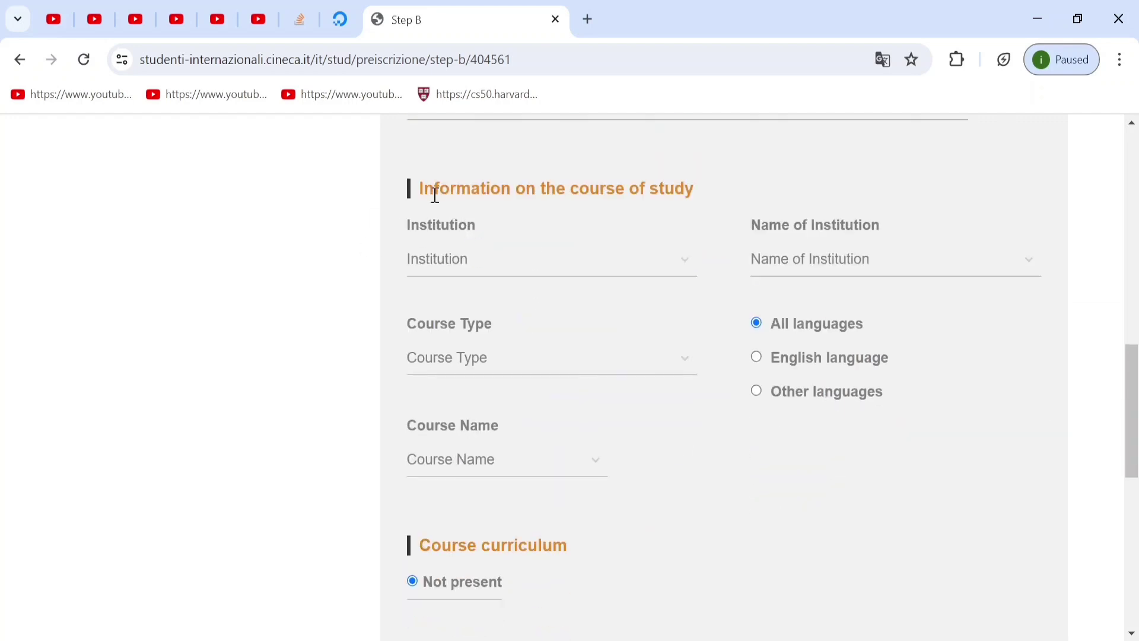
left_click_drag(426, 198, 729, 191)
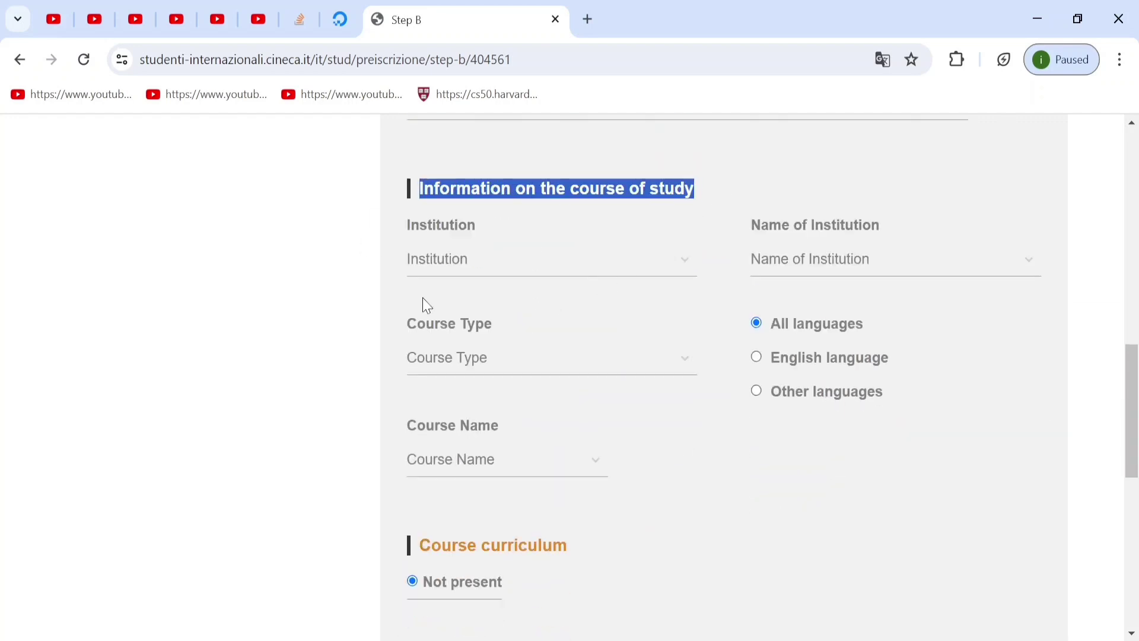
left_click(427, 259)
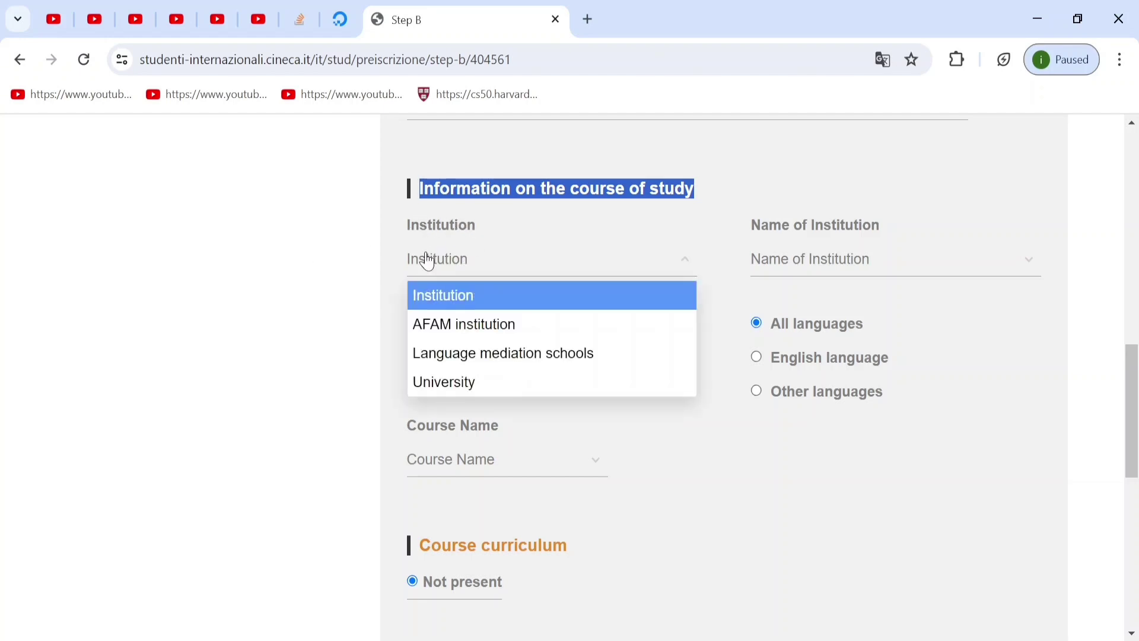
left_click(451, 387)
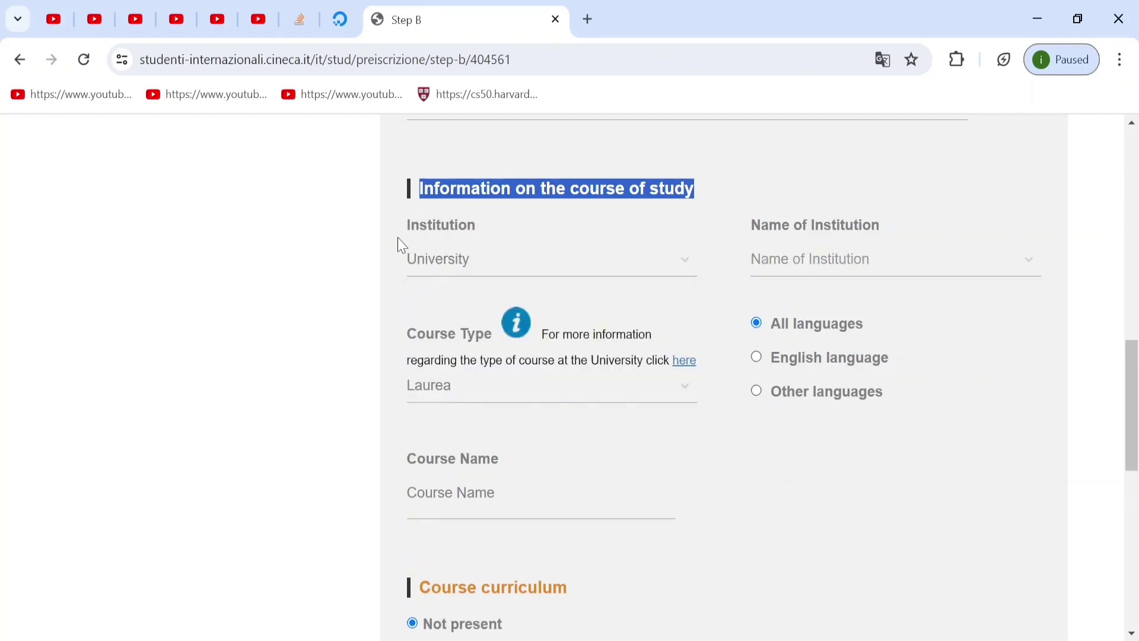
- Search 'lui' and select University of Campania "Luigi Vanvitelli"
scroll(426, 274, "up", 2)
left_click(372, 337)
left_click(853, 367)
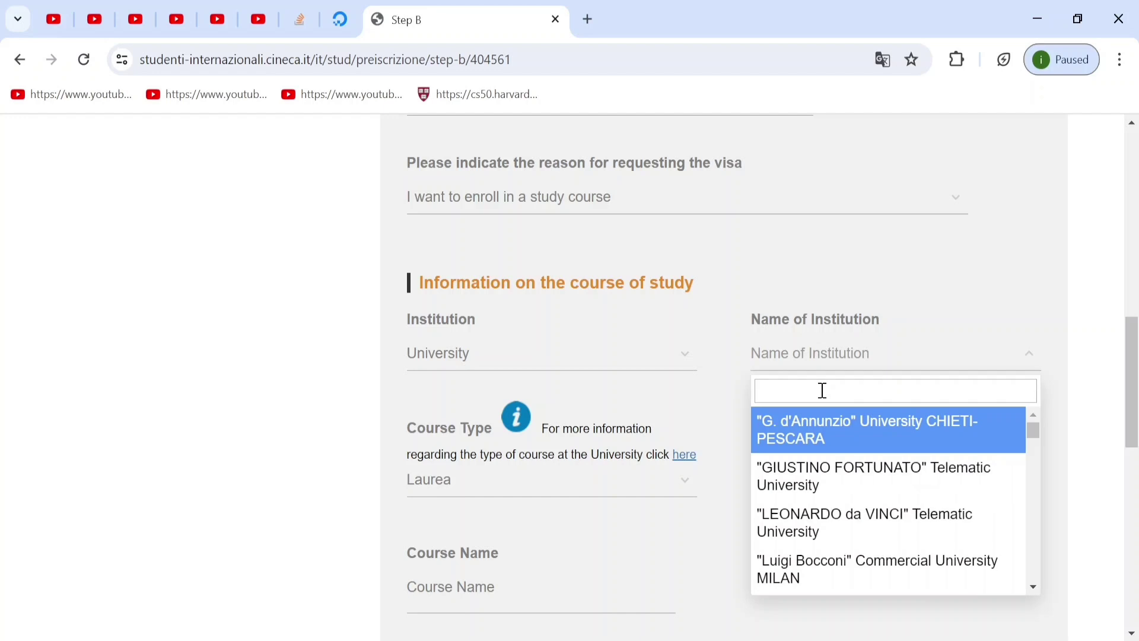
type("luiii")
key("BackSpace")
key("BackSpace")
left_click(840, 519)
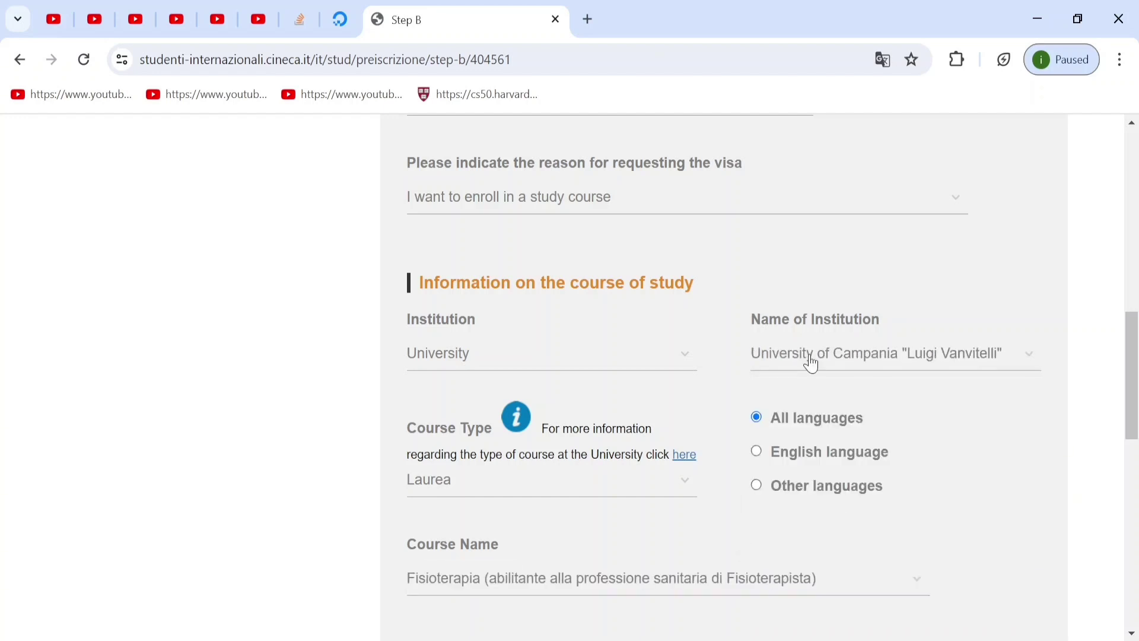
- Set the course type to Single-cycle master's degree
scroll(495, 417, "down", 2)
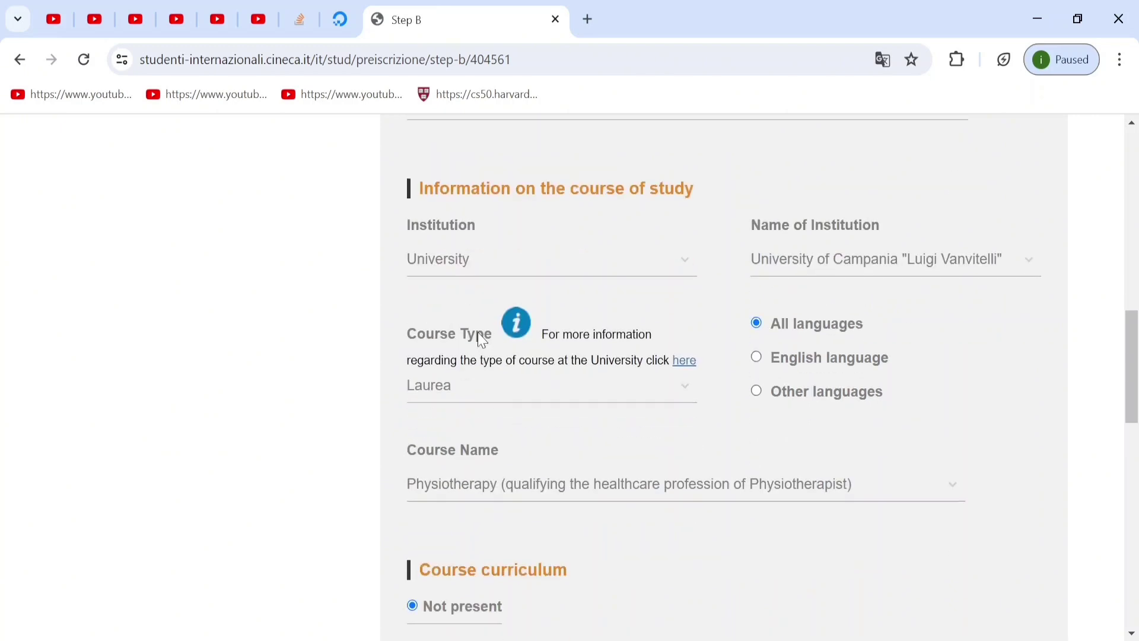
left_click_drag(409, 333, 473, 389)
left_click(460, 395)
scroll(516, 386, "down", 2)
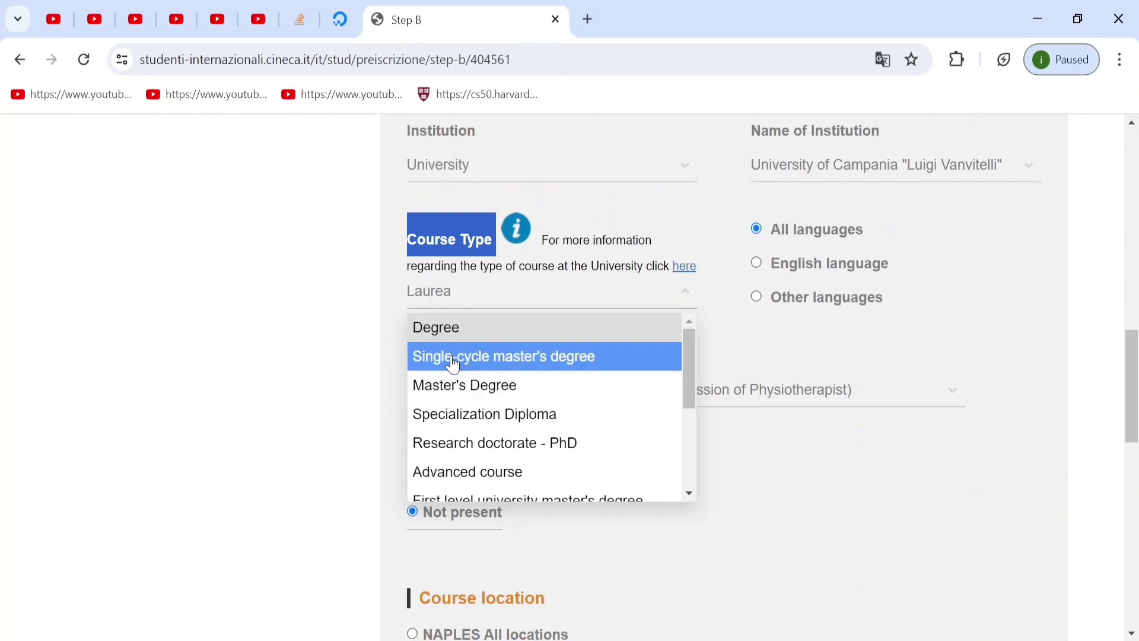
scroll(454, 364, "down", 2)
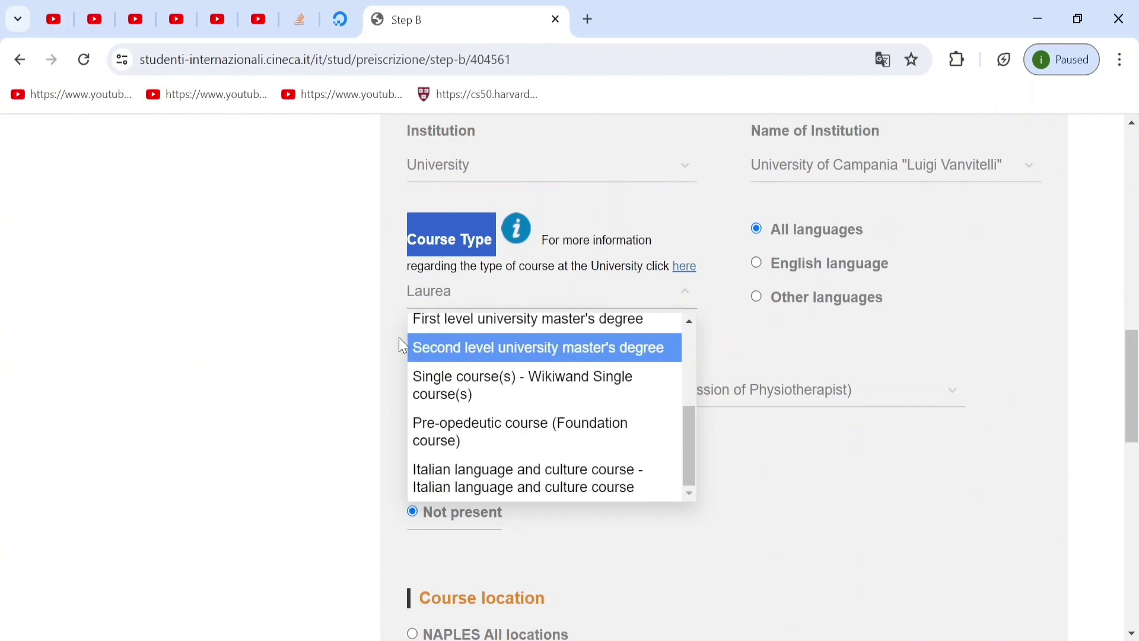
scroll(433, 365, "up", 2)
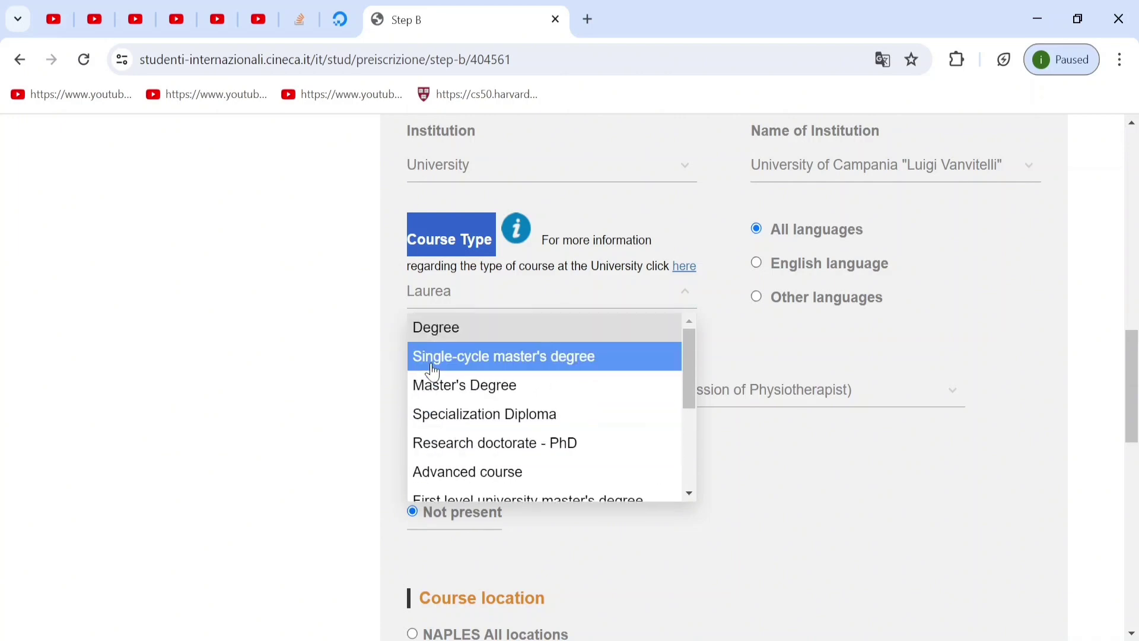
scroll(427, 359, "down", 1)
scroll(434, 358, "down", 1)
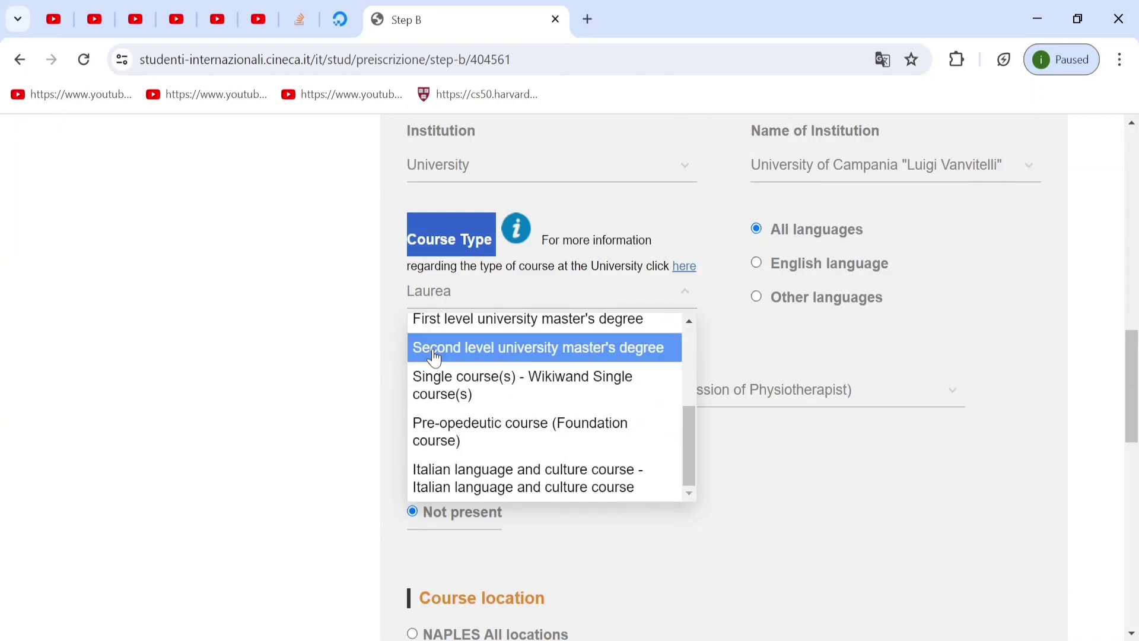
scroll(433, 357, "up", 2)
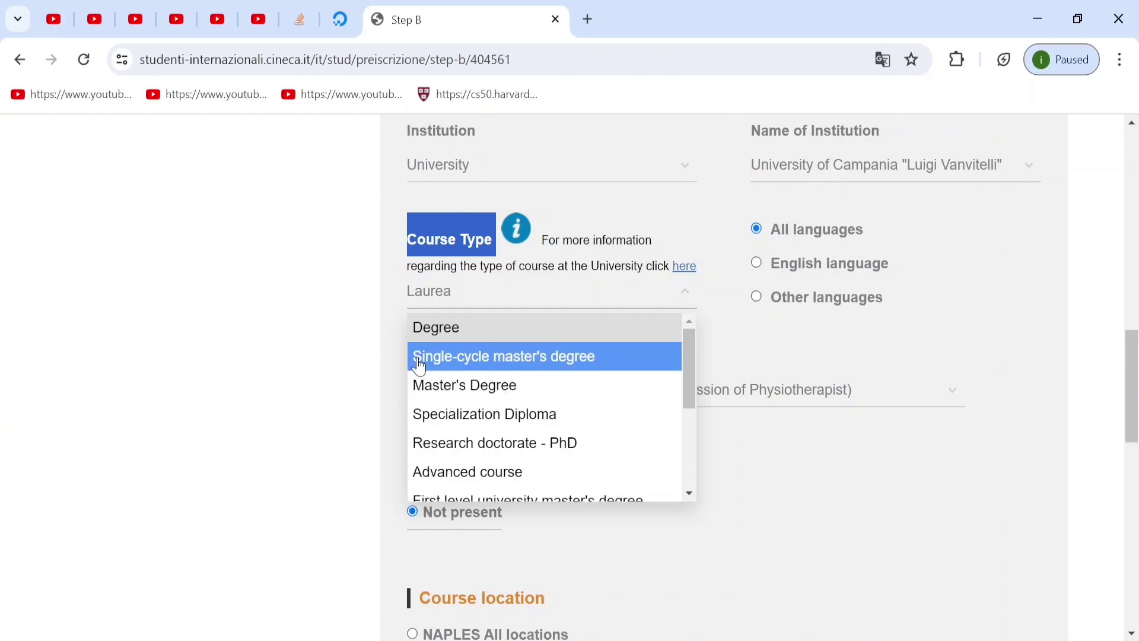
left_click(448, 355)
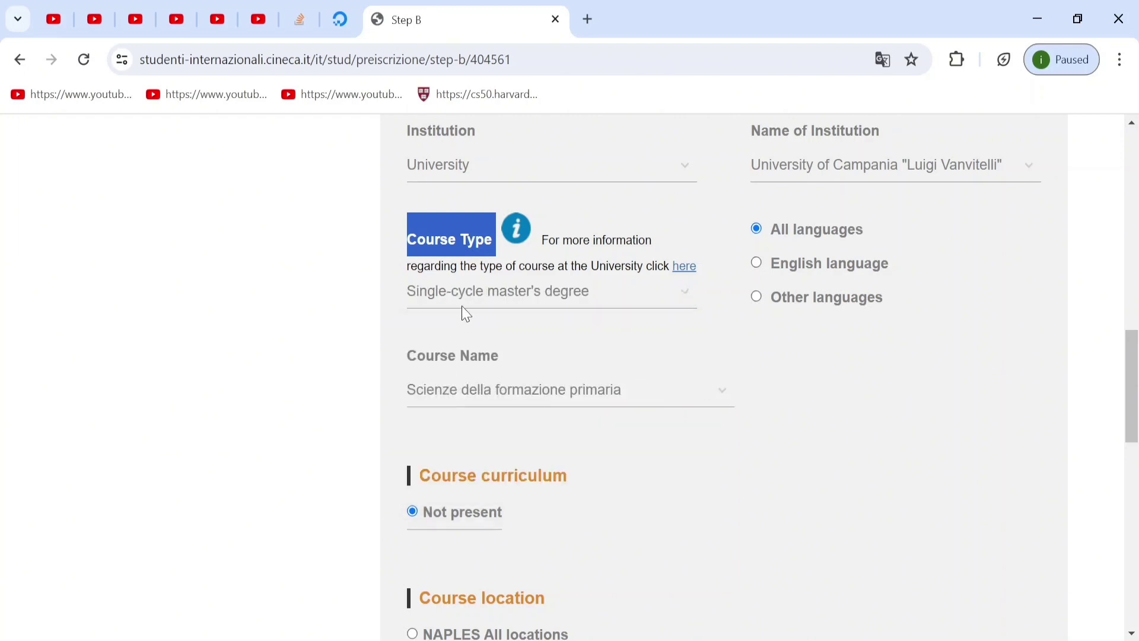
- Choose the English-taught course Medicine and surgery EN - NAPLES and verify the selection
left_click(456, 394)
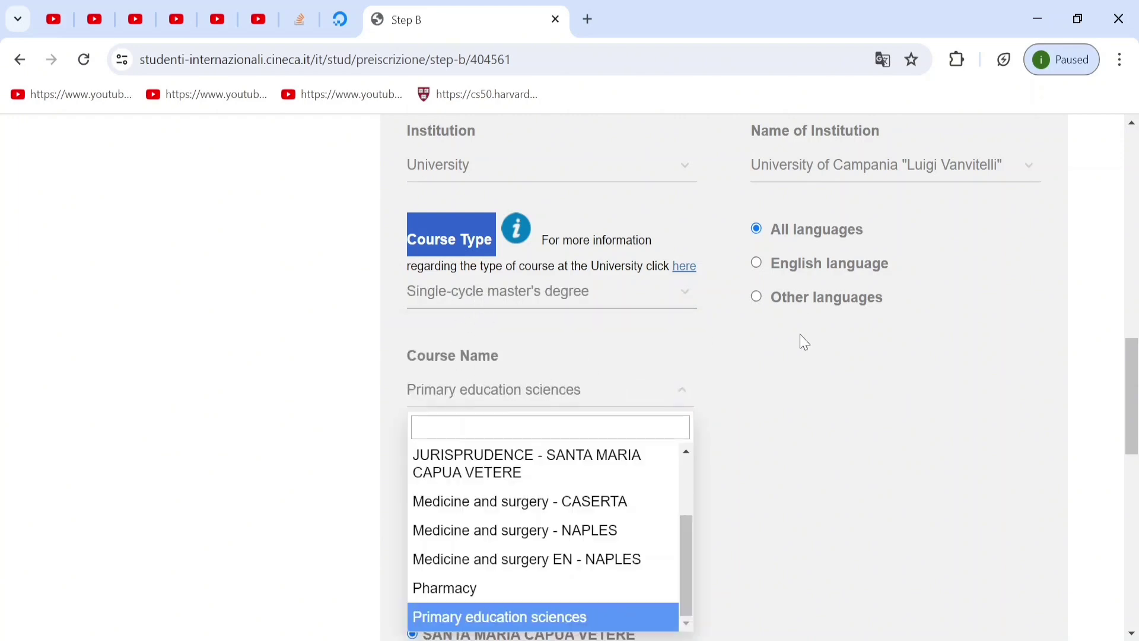
left_click(800, 335)
left_click(757, 263)
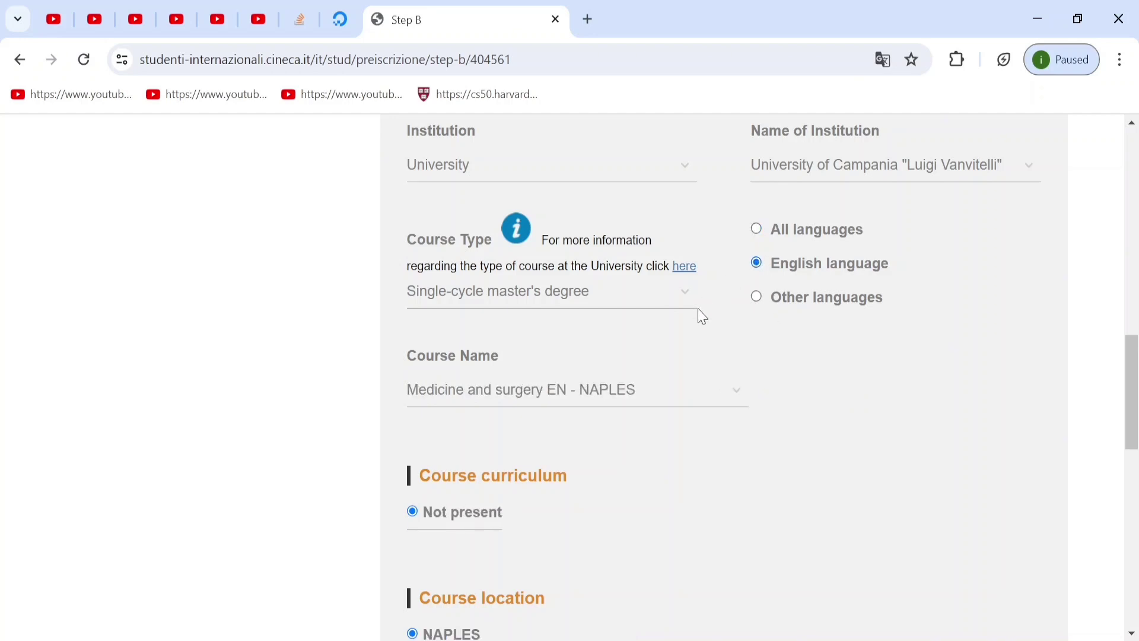
scroll(575, 327, "down", 2)
left_click_drag(403, 272, 511, 272)
left_click(460, 300)
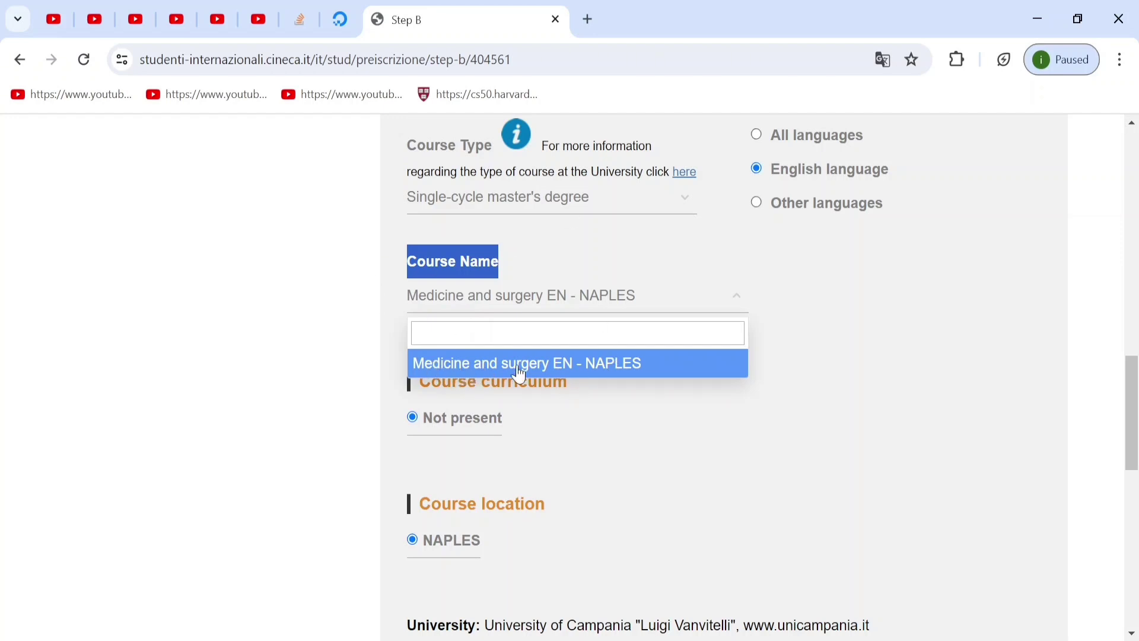
left_click(600, 380)
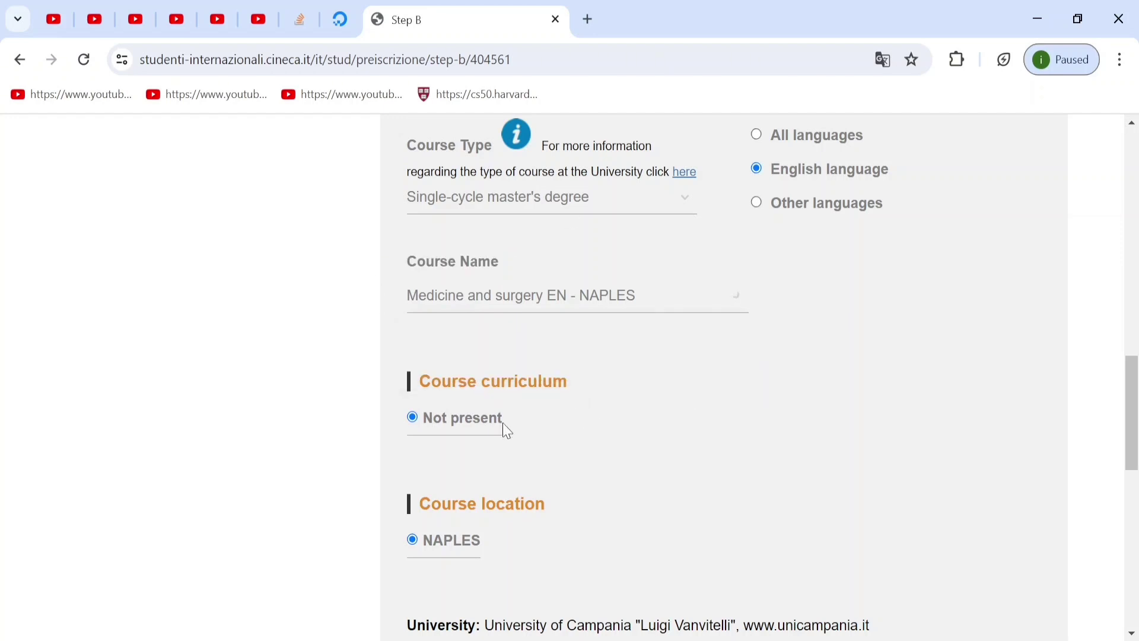
- Review the course summary: NAPLES location, type, language, class LM-41, 6-year duration
scroll(465, 432, "down", 3)
left_click_drag(419, 218, 570, 210)
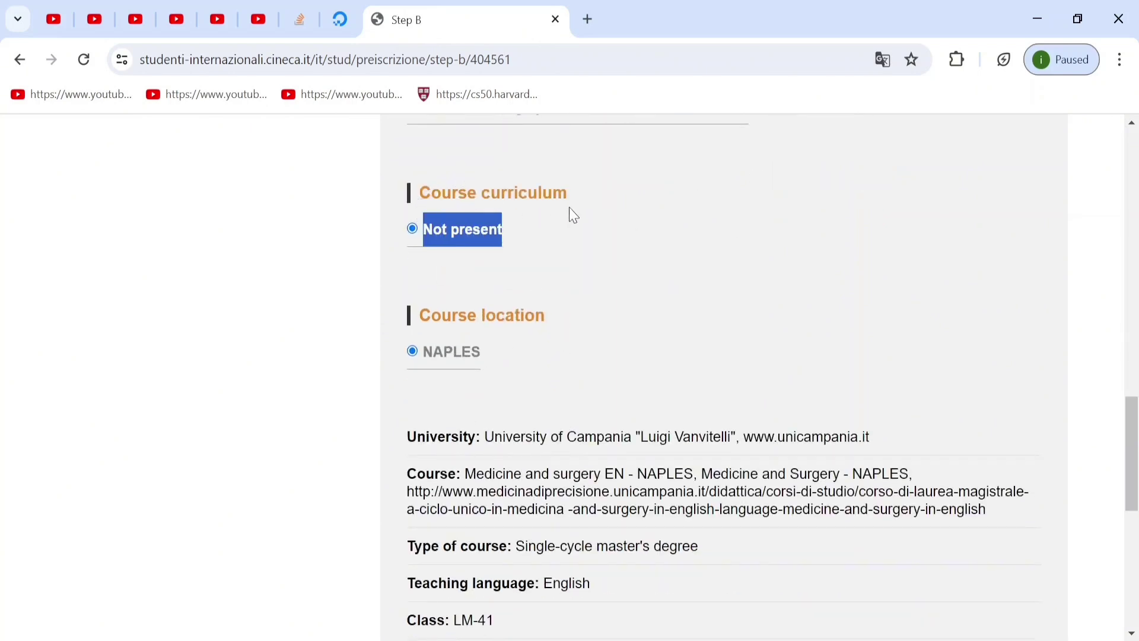
left_click(562, 285)
left_click_drag(431, 190, 557, 193)
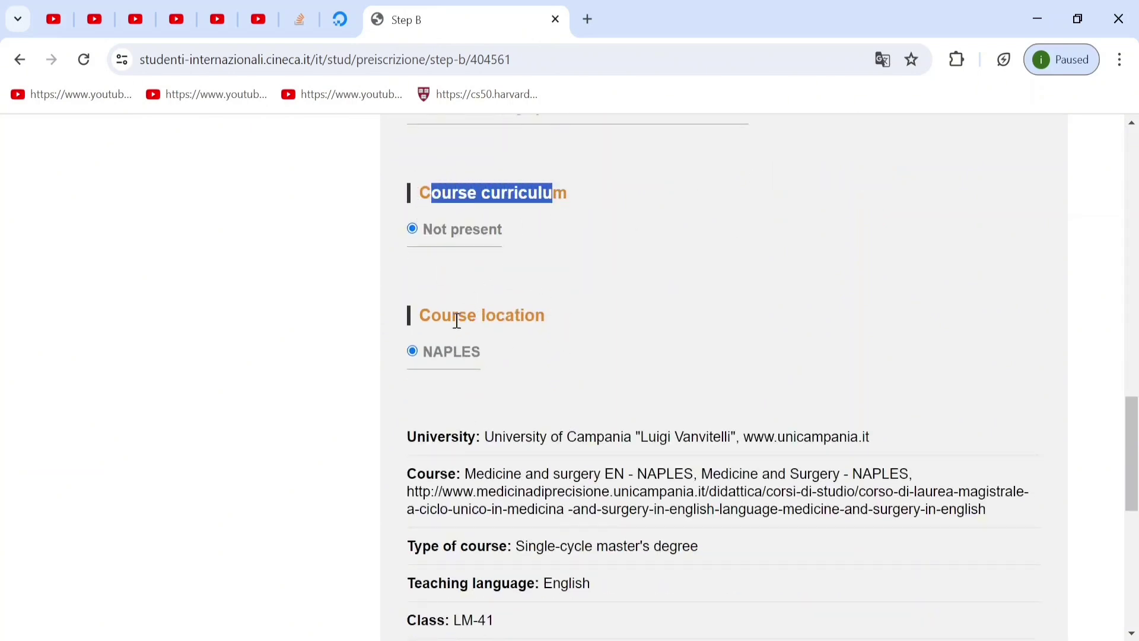
left_click_drag(437, 310, 513, 363)
scroll(512, 363, "down", 5)
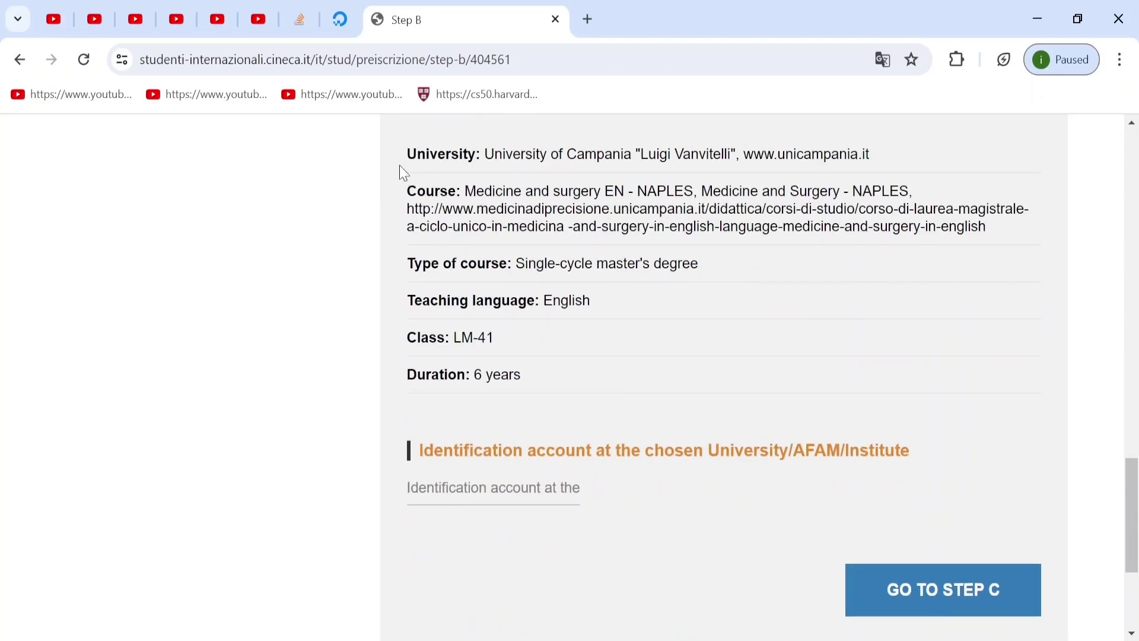
left_click_drag(408, 201, 996, 241)
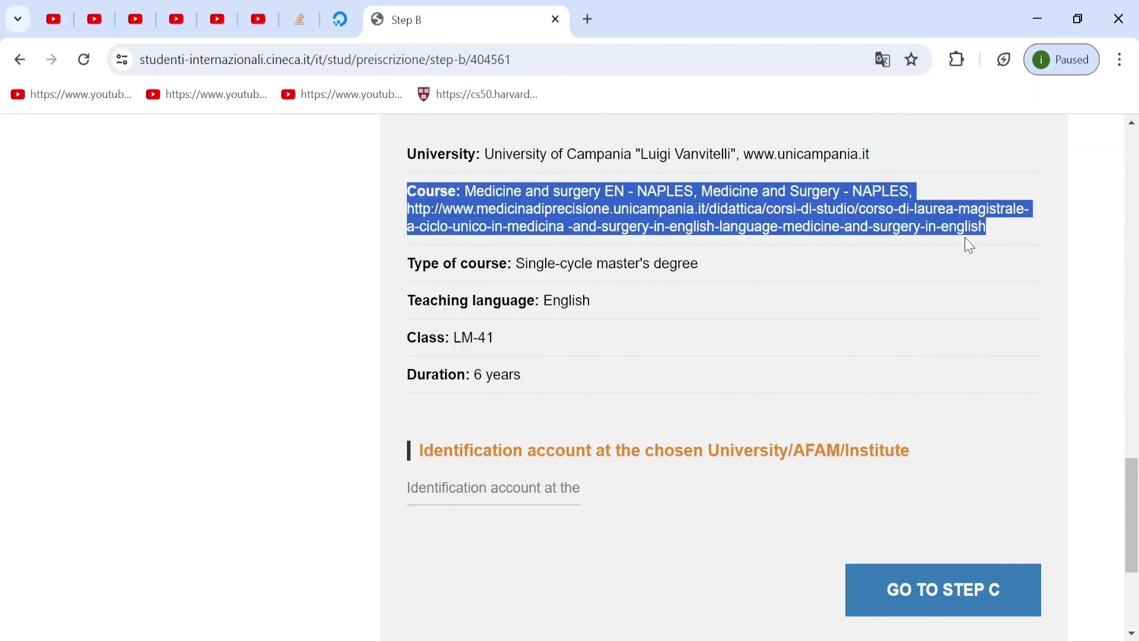
left_click_drag(409, 267, 539, 263)
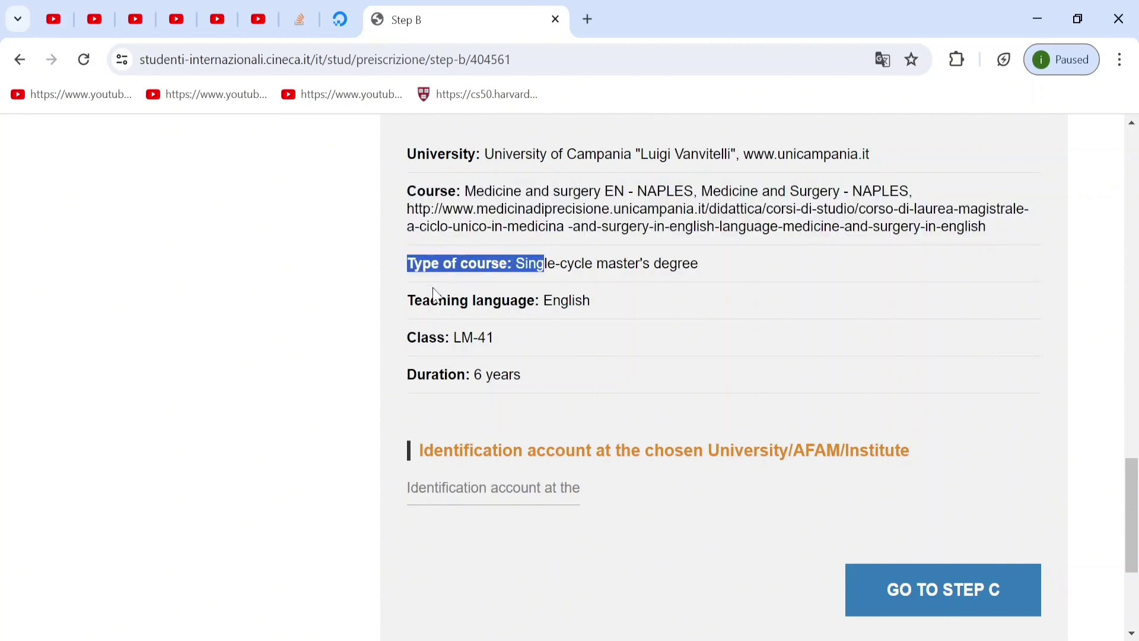
left_click_drag(423, 300, 583, 300)
left_click_drag(399, 337, 516, 349)
left_click_drag(395, 376, 539, 368)
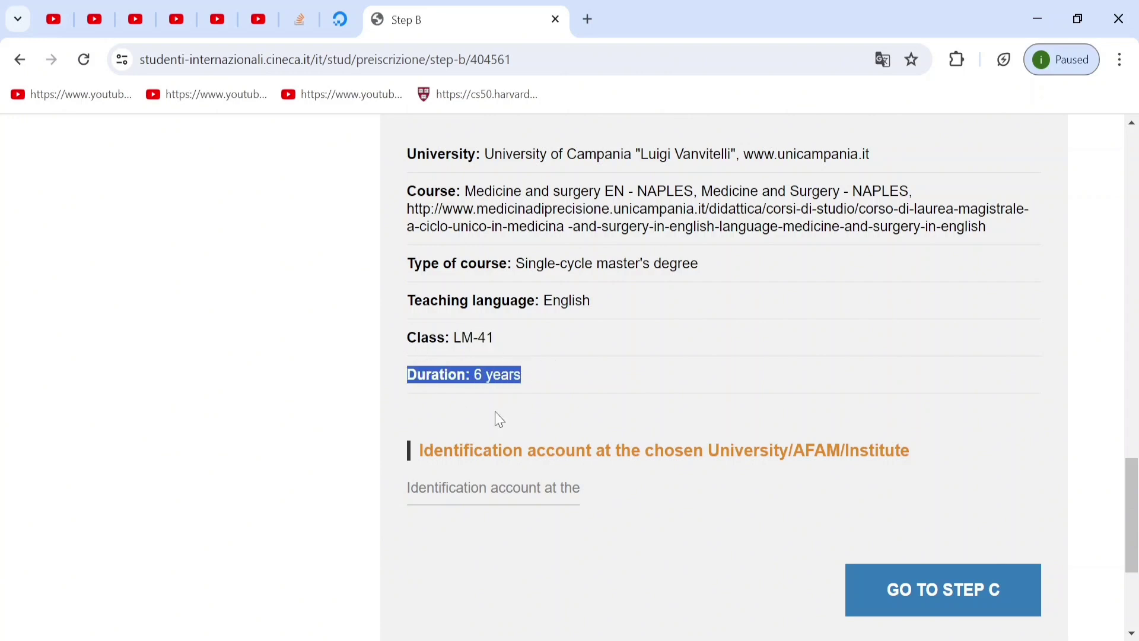
left_click_drag(411, 457, 682, 445)
left_click(473, 477)
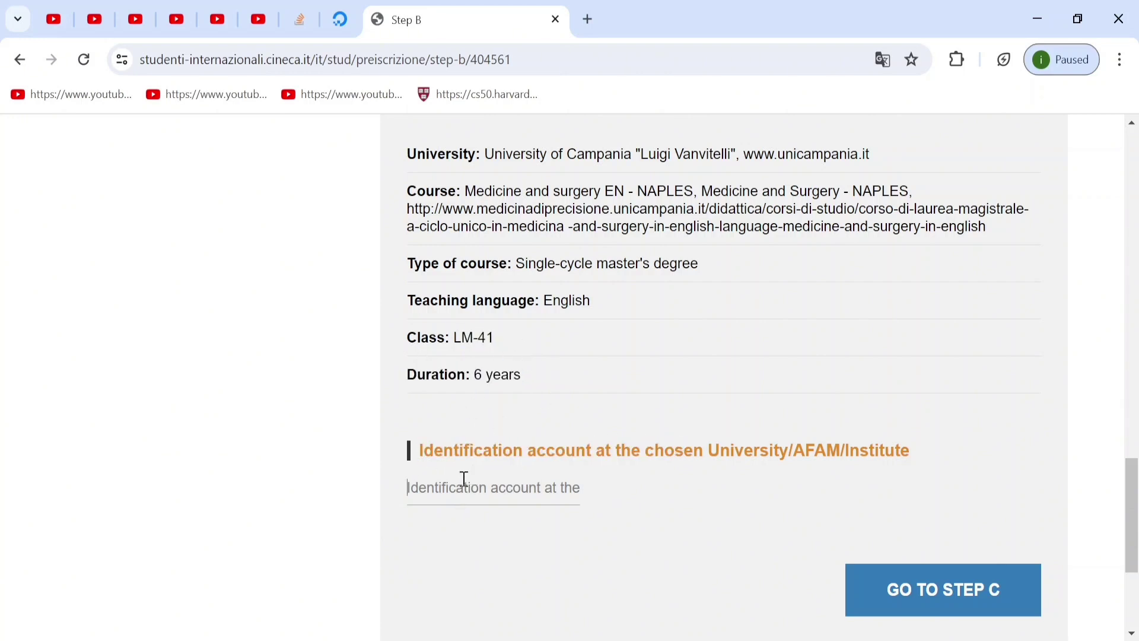
- Submit Step B to advance to Step C
scroll(632, 402, "down", 2)
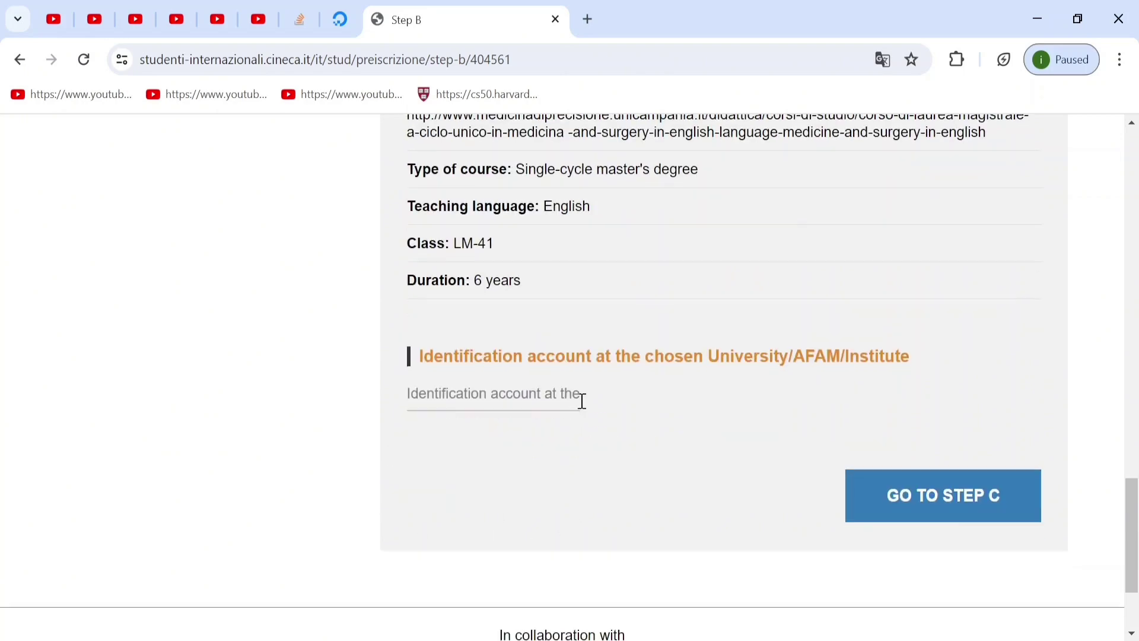
left_click(888, 506)
scroll(651, 358, "down", 15)
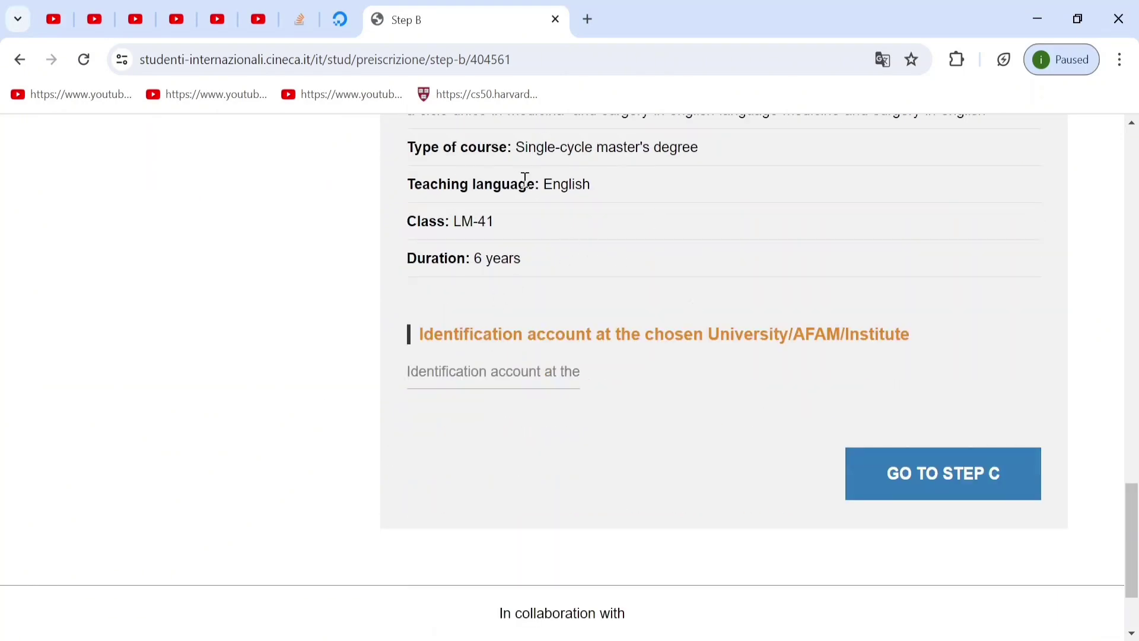
left_click(926, 482)
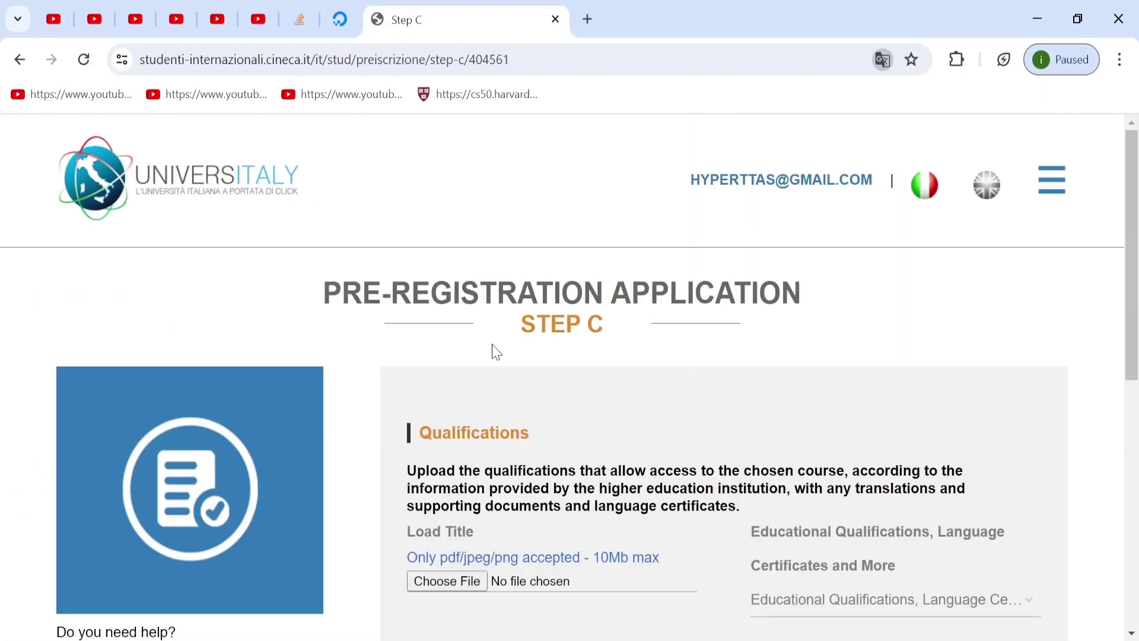
- Read the Qualifications upload instructions and set the qualification type to Final diploma
scroll(492, 360, "down", 3)
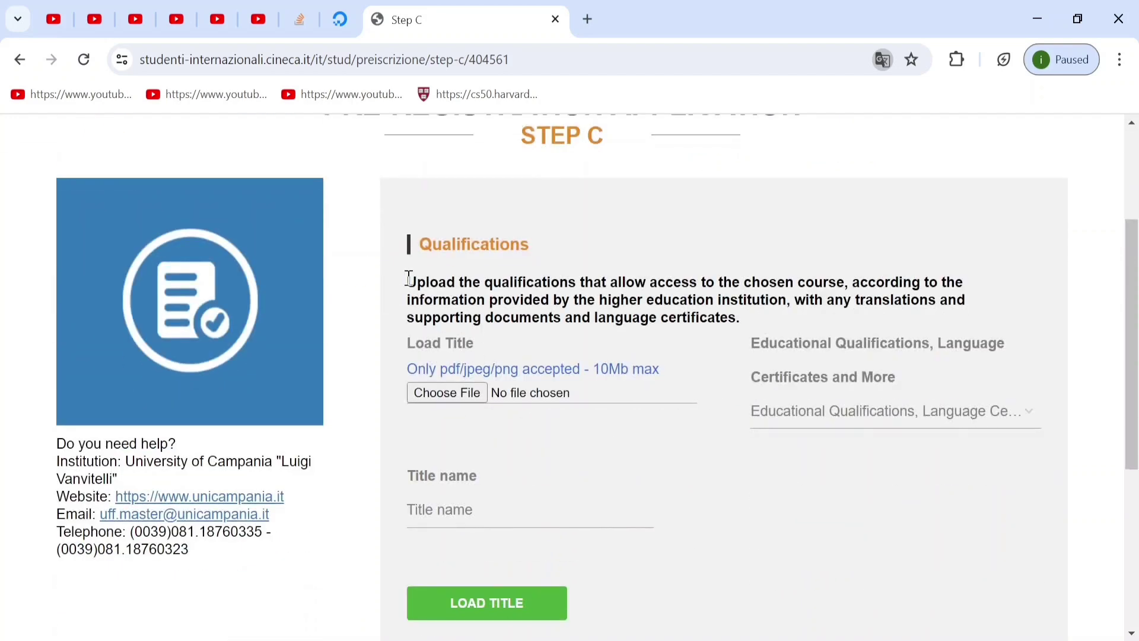
left_click_drag(420, 249, 530, 247)
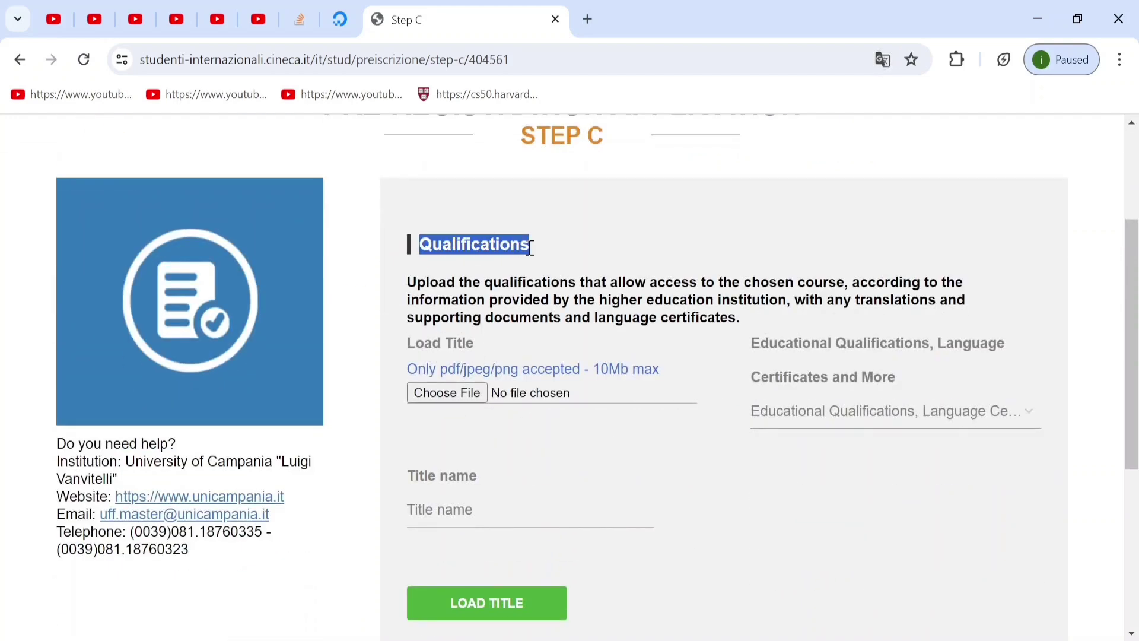
left_click(447, 276)
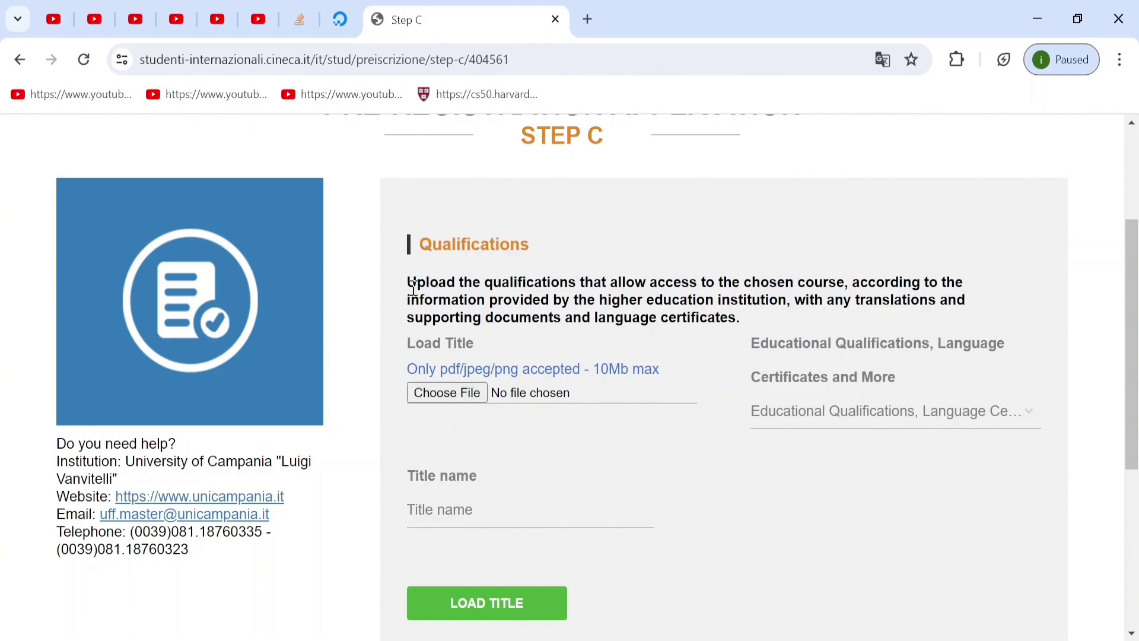
left_click_drag(414, 286, 744, 321)
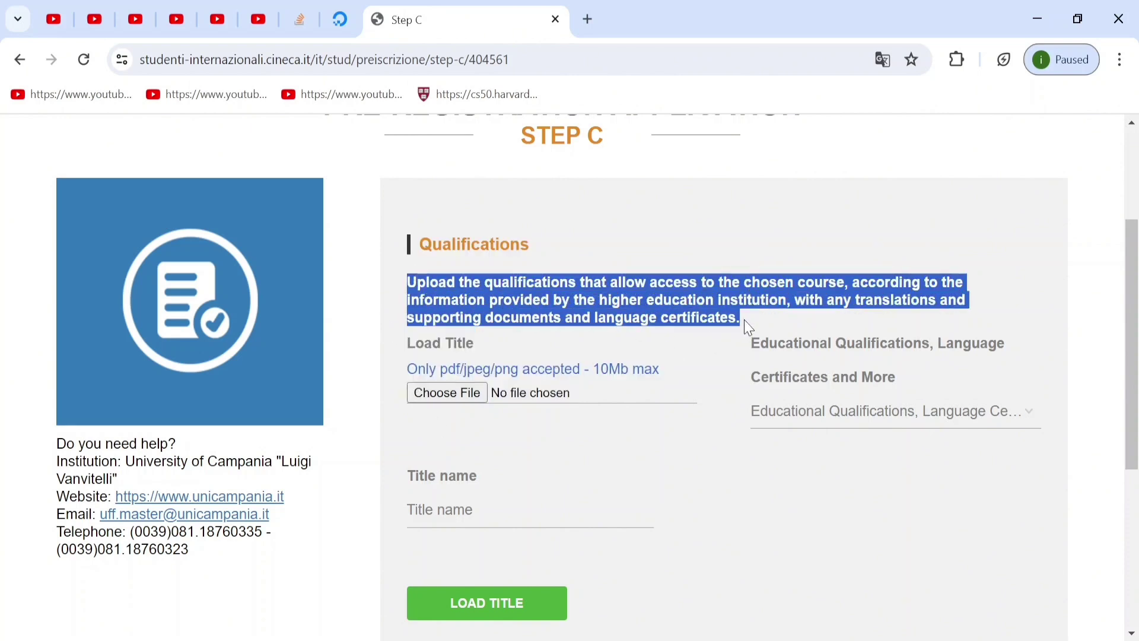
left_click(414, 307)
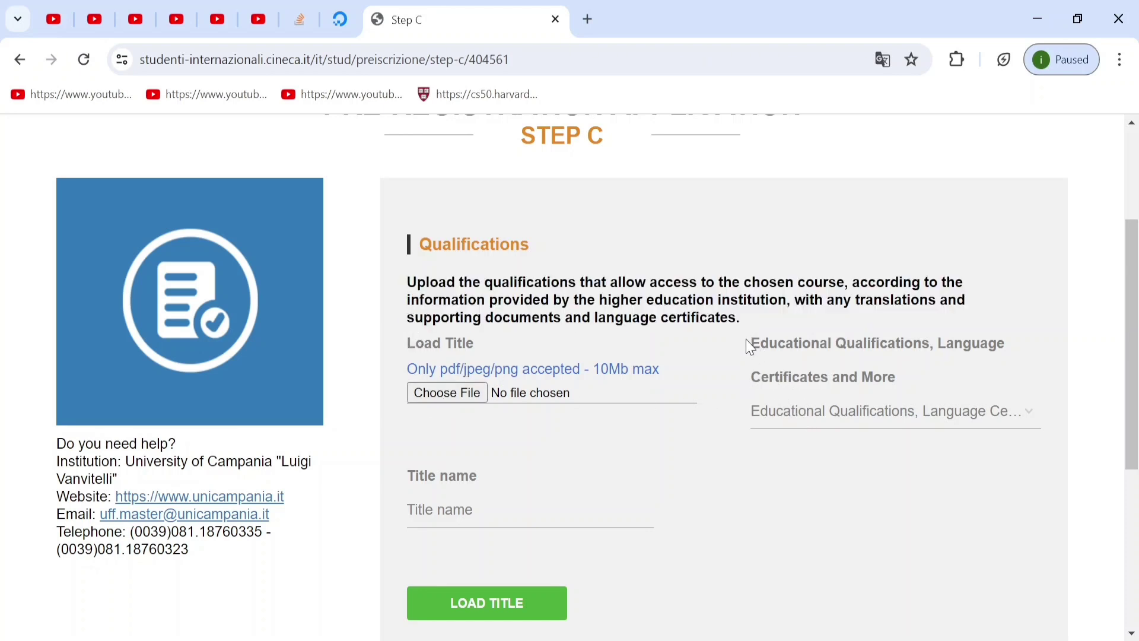
left_click_drag(751, 343, 860, 389)
left_click(834, 415)
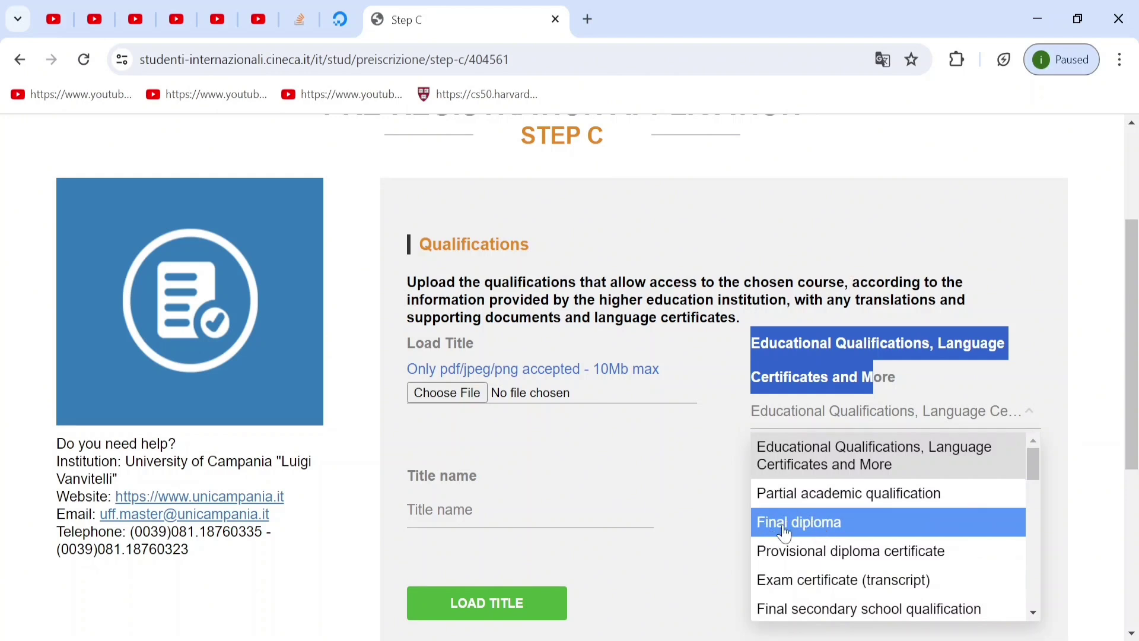
left_click(832, 528)
left_click(755, 485)
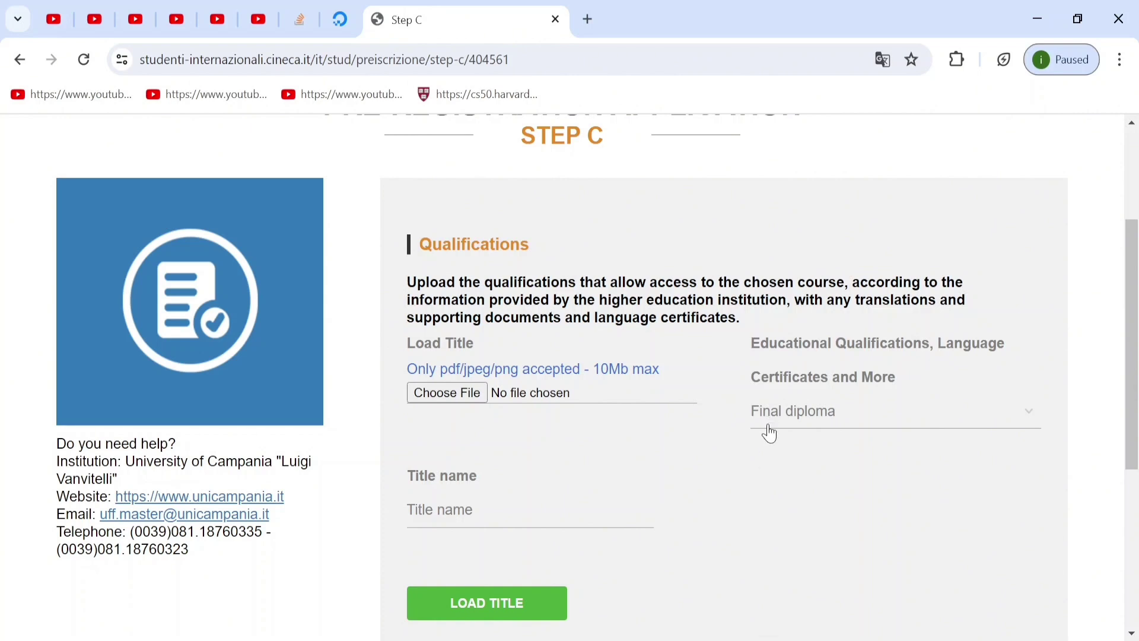
- Attach chemistry of living things (5).jpg, title it 'a level cert', and load it
left_click(423, 396)
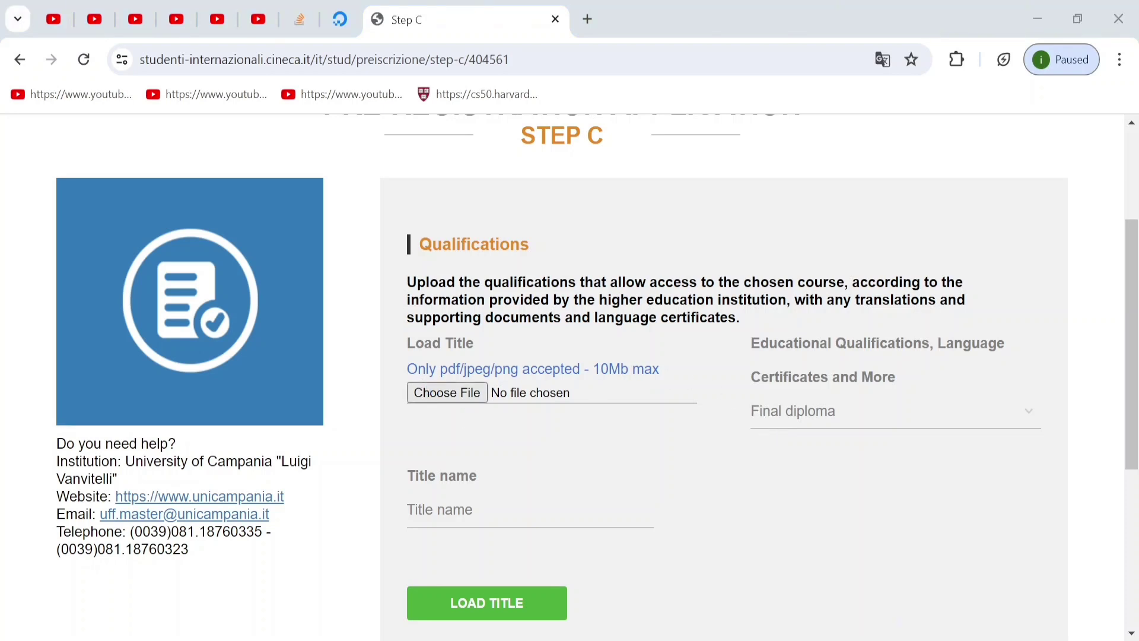
double_click(448, 271)
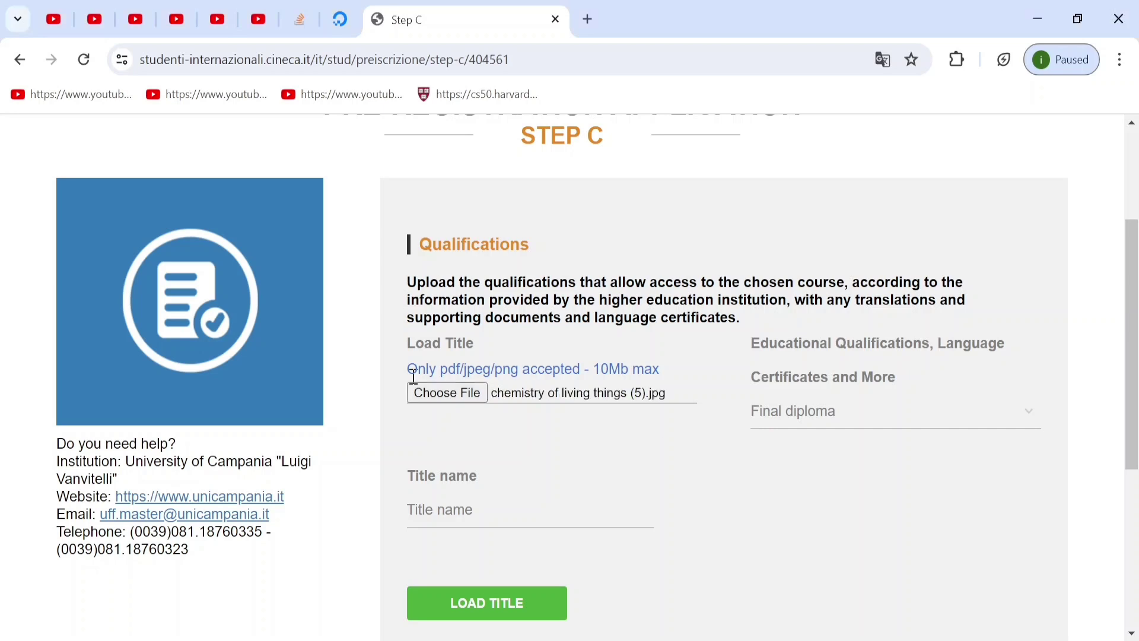
left_click(449, 515)
type("high school diploma")
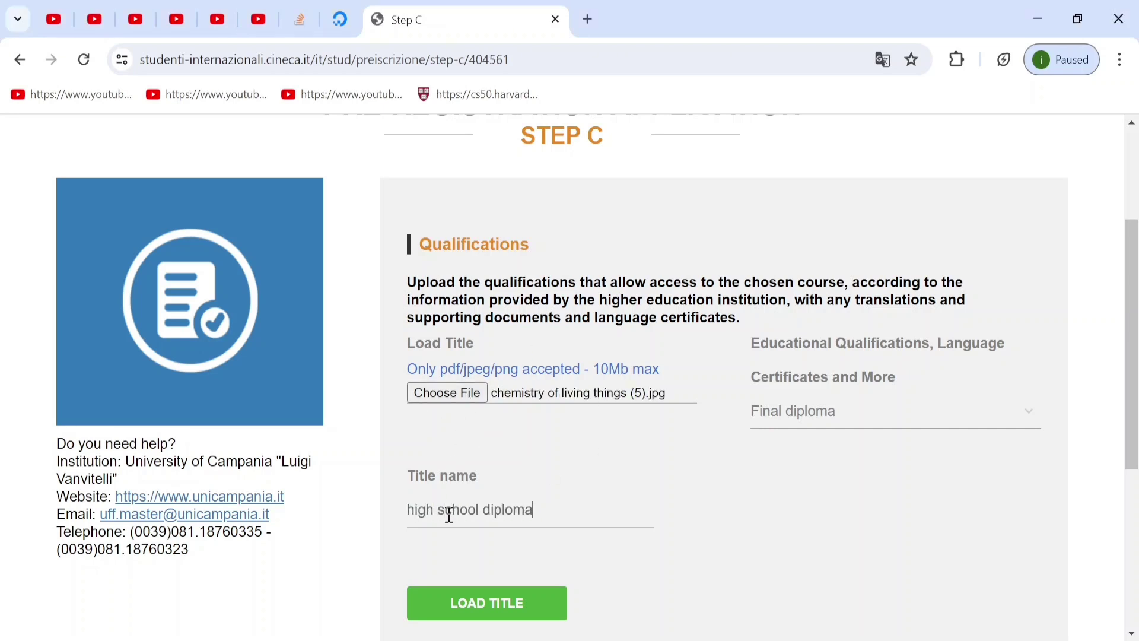
key("ctrl+a")
key("BackSpace")
type("A le")
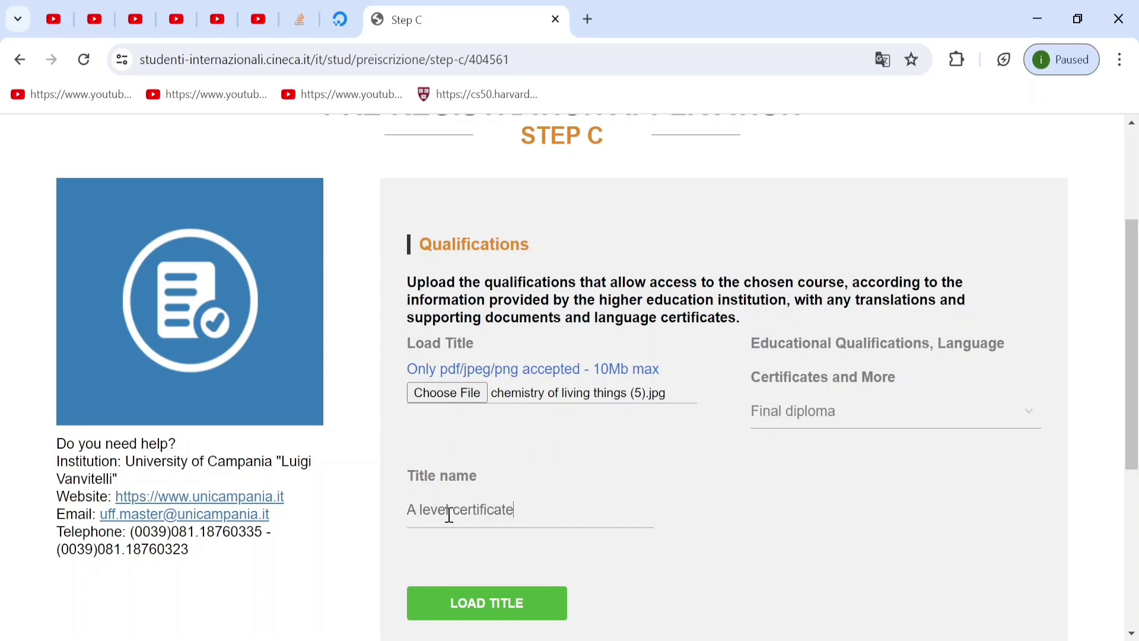
key("ctrl+a")
key("BackSpace")
type("a level c")
left_click(440, 615)
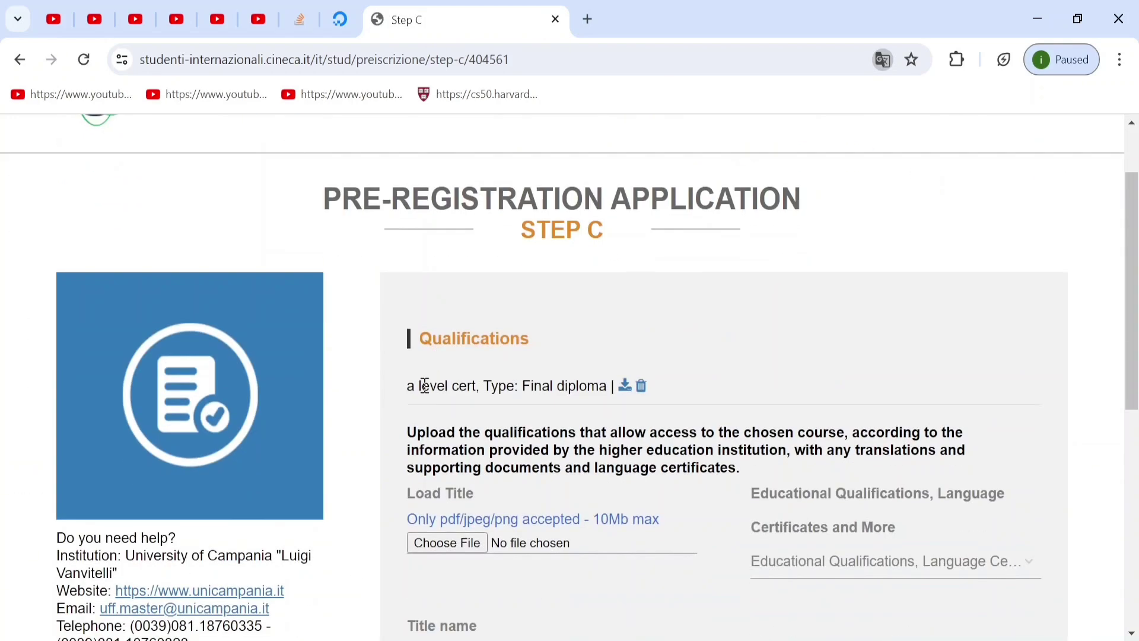
left_click_drag(424, 386, 657, 388)
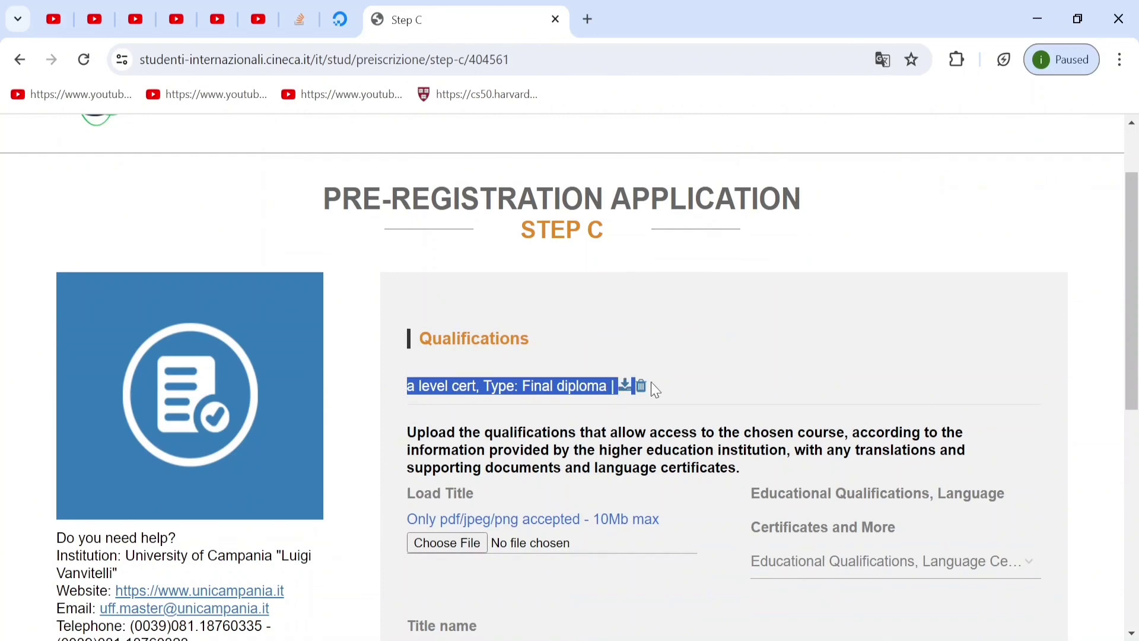
- Load 'Final high school transcript' as an Exam certificate (transcript) with its attached file
scroll(648, 386, "down", 3)
left_click(810, 383)
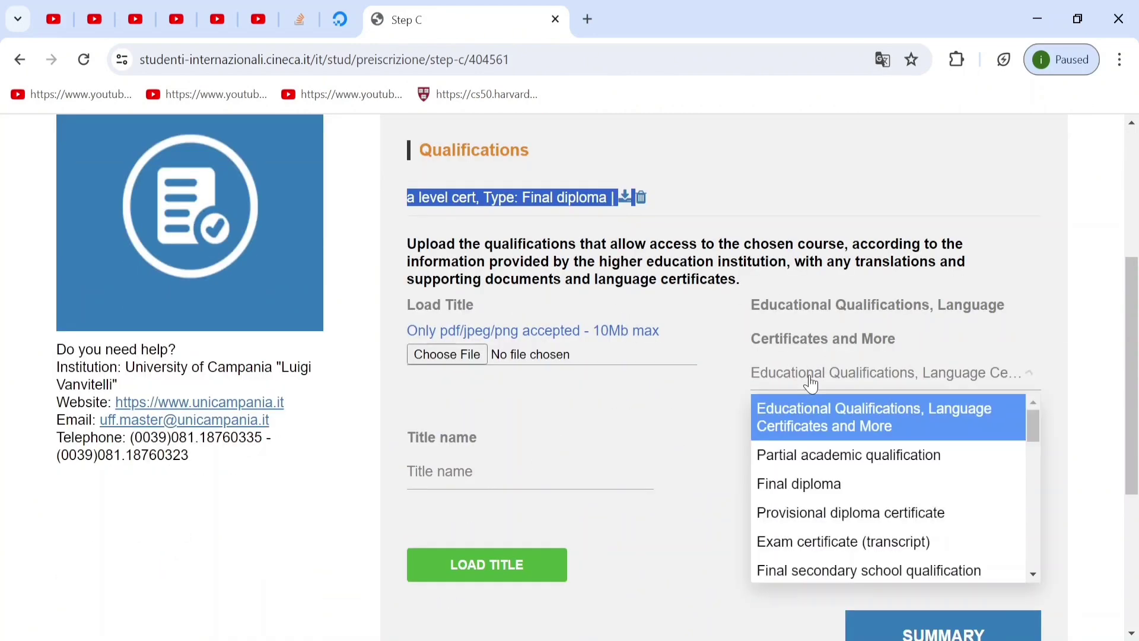
scroll(834, 474, "down", 2)
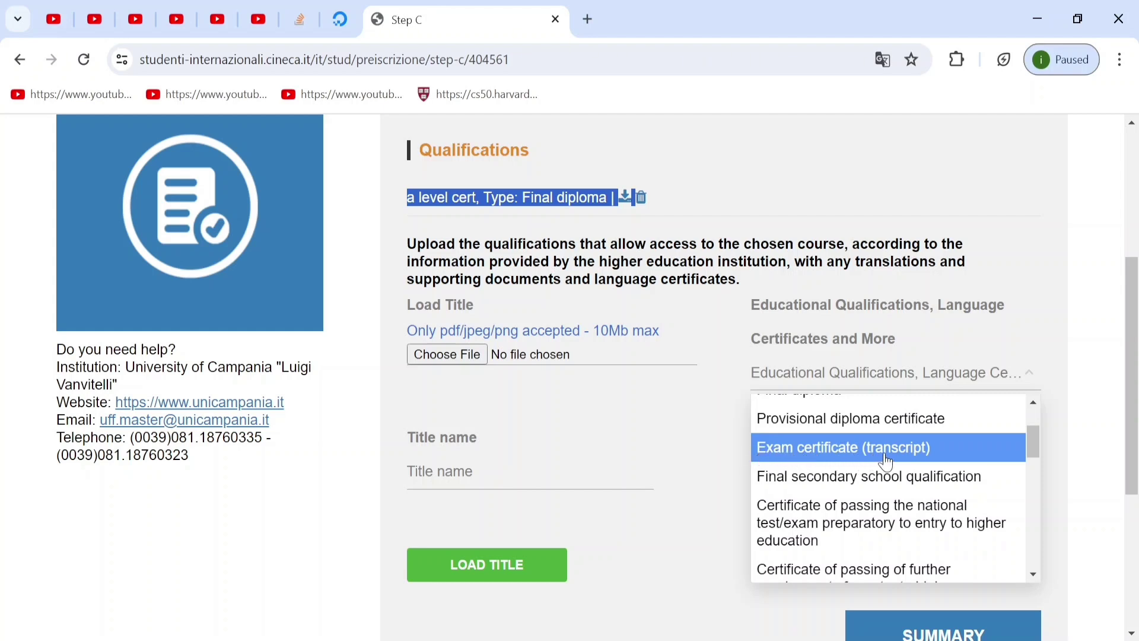
left_click(922, 457)
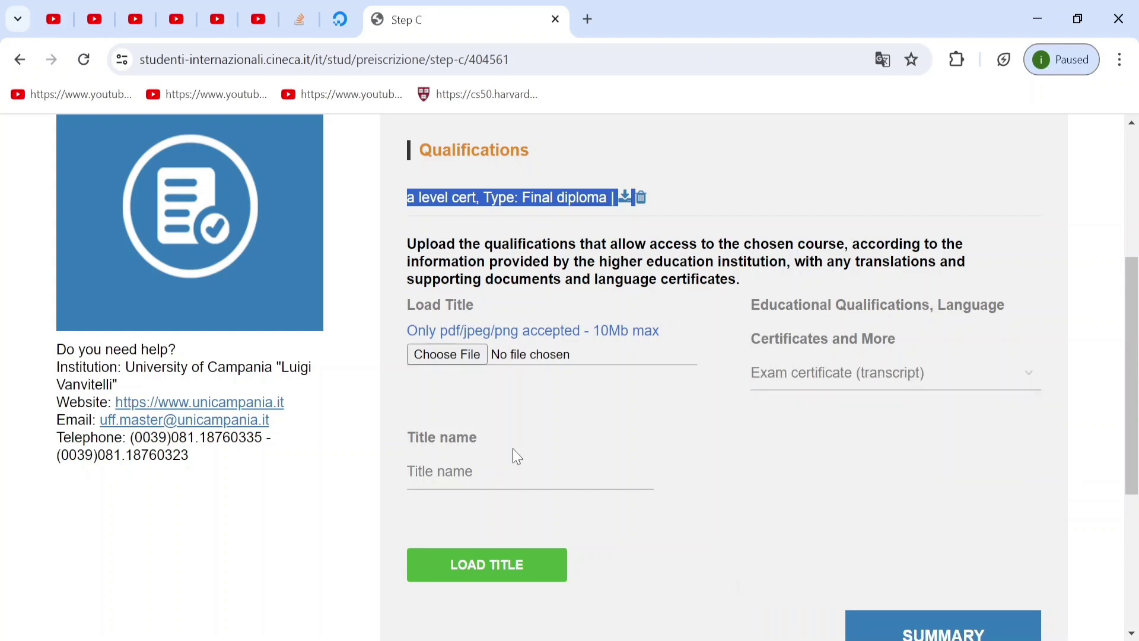
left_click(493, 470)
type("Final ")
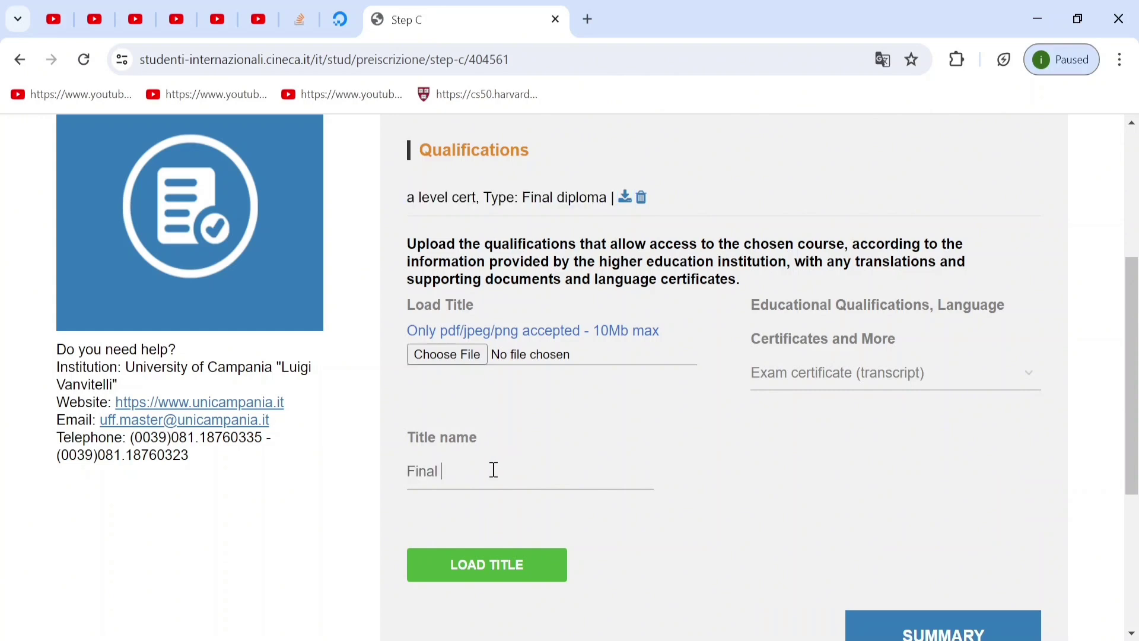
type("high school transcript")
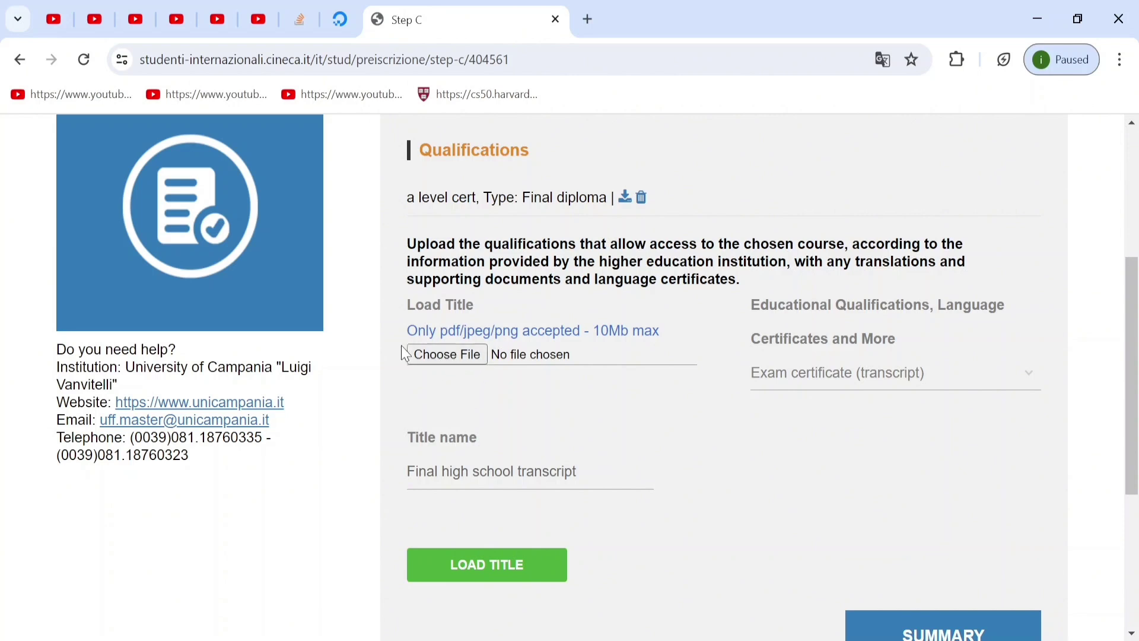
left_click(481, 358)
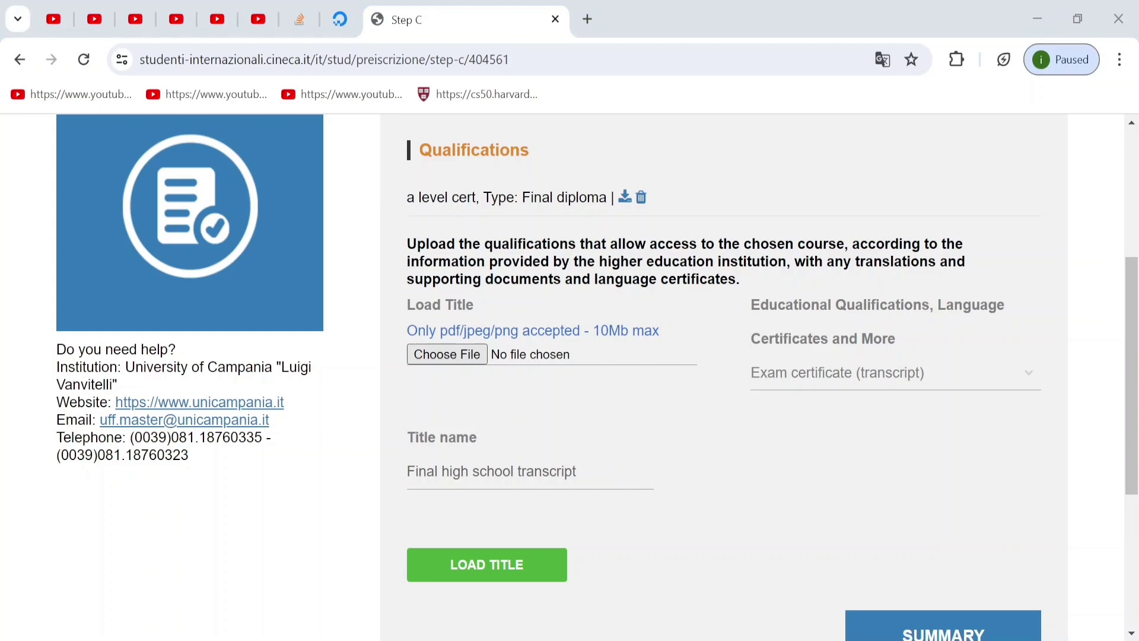
left_click(533, 575)
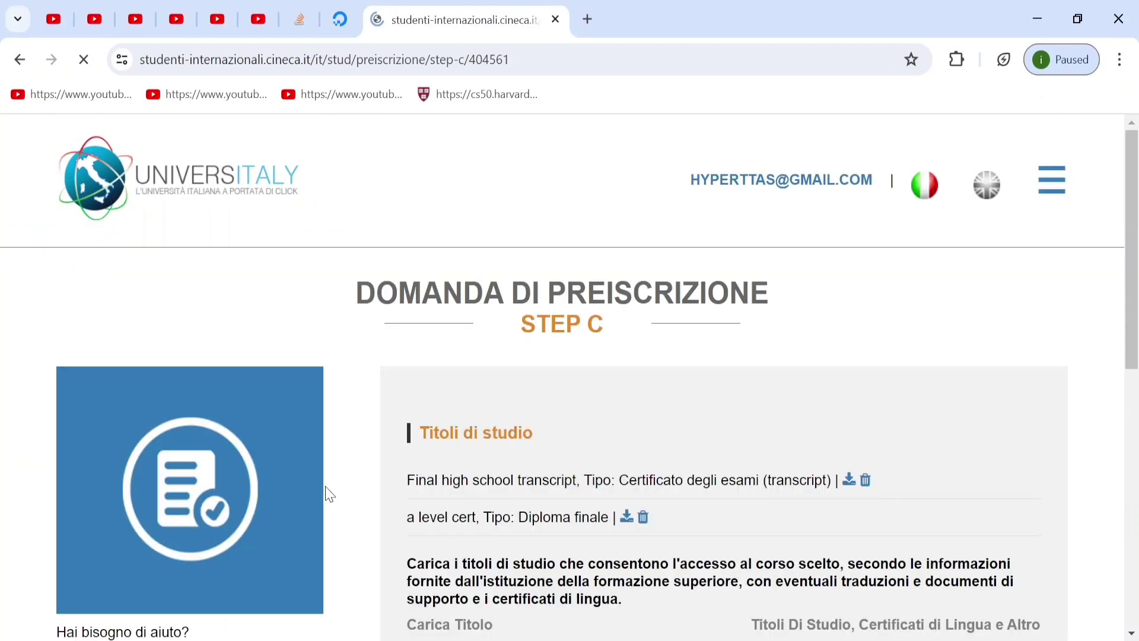
- Check the uploaded qualifications and set the new document type to Legalization(s)
scroll(328, 487, "down", 3)
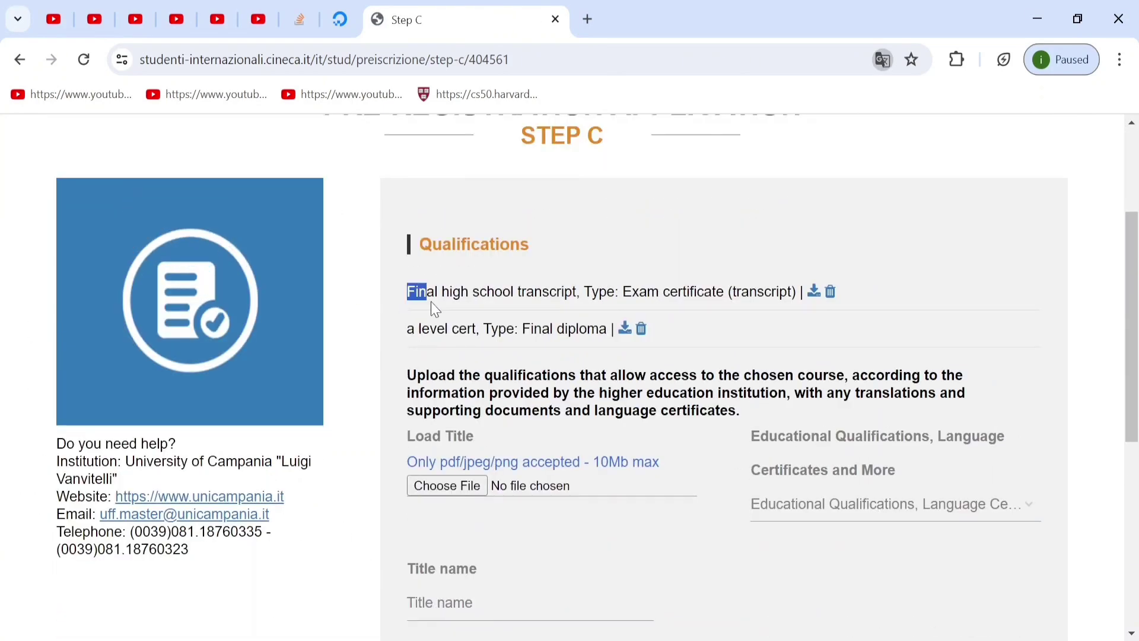
left_click_drag(458, 318, 625, 327)
left_click(833, 433)
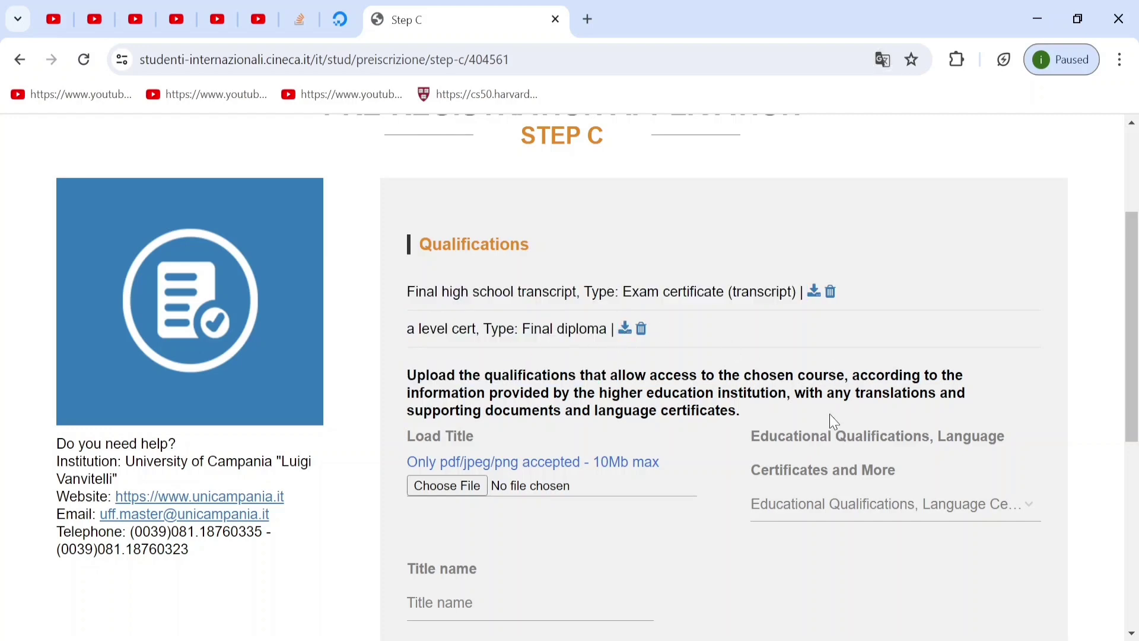
left_click(822, 511)
scroll(806, 356, "down", 5)
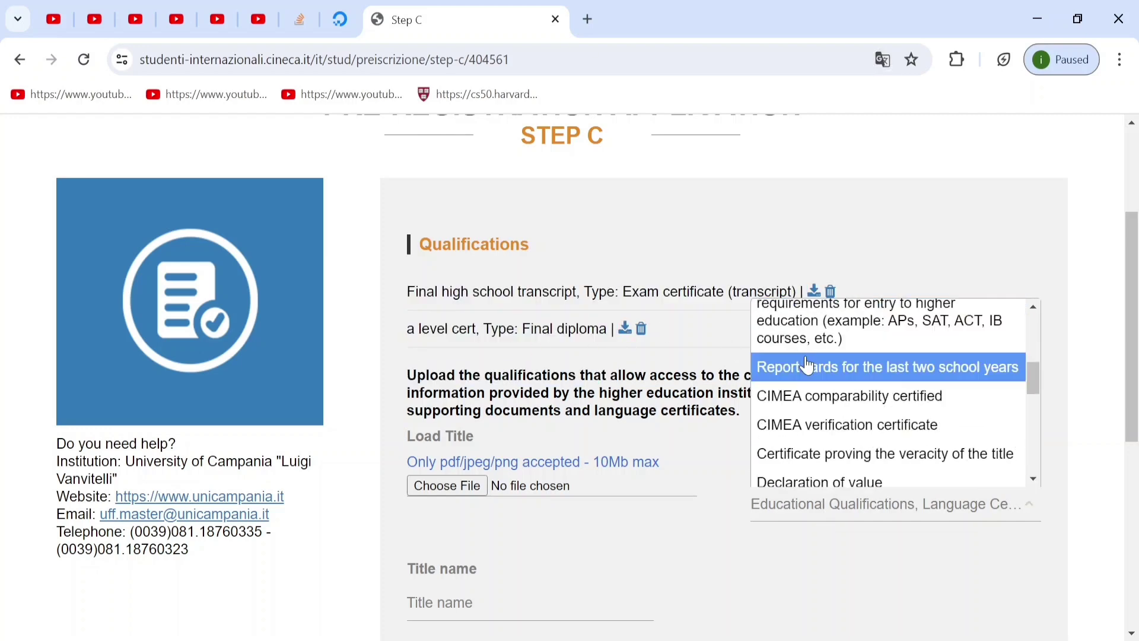
scroll(808, 368, "down", 6)
scroll(745, 456, "down", 3)
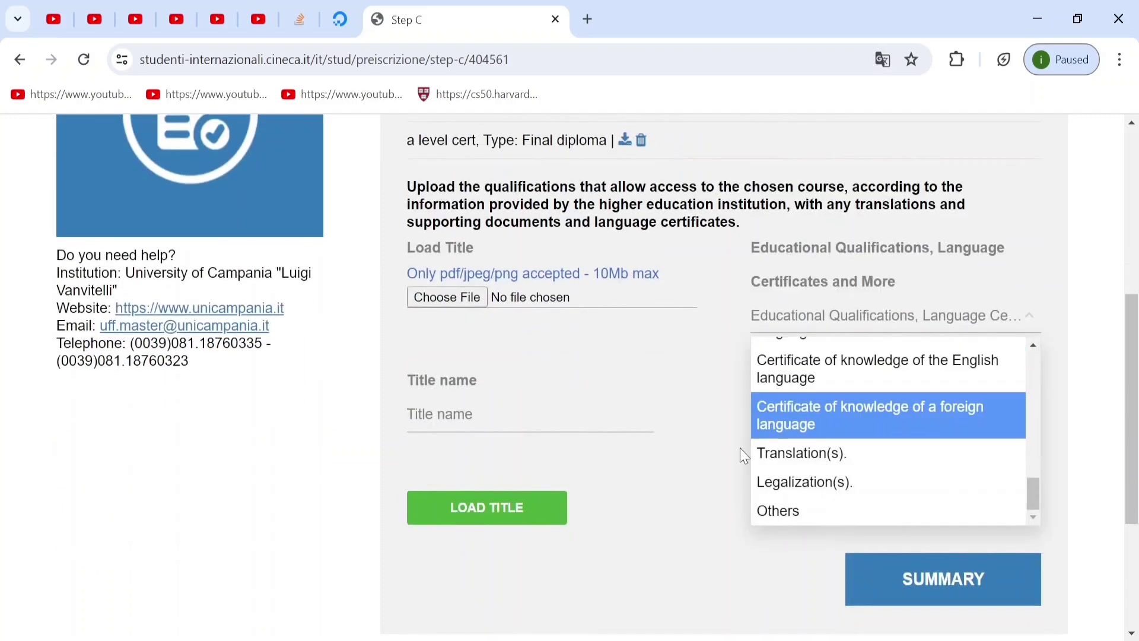
scroll(745, 455, "down", 4)
scroll(696, 473, "up", 3)
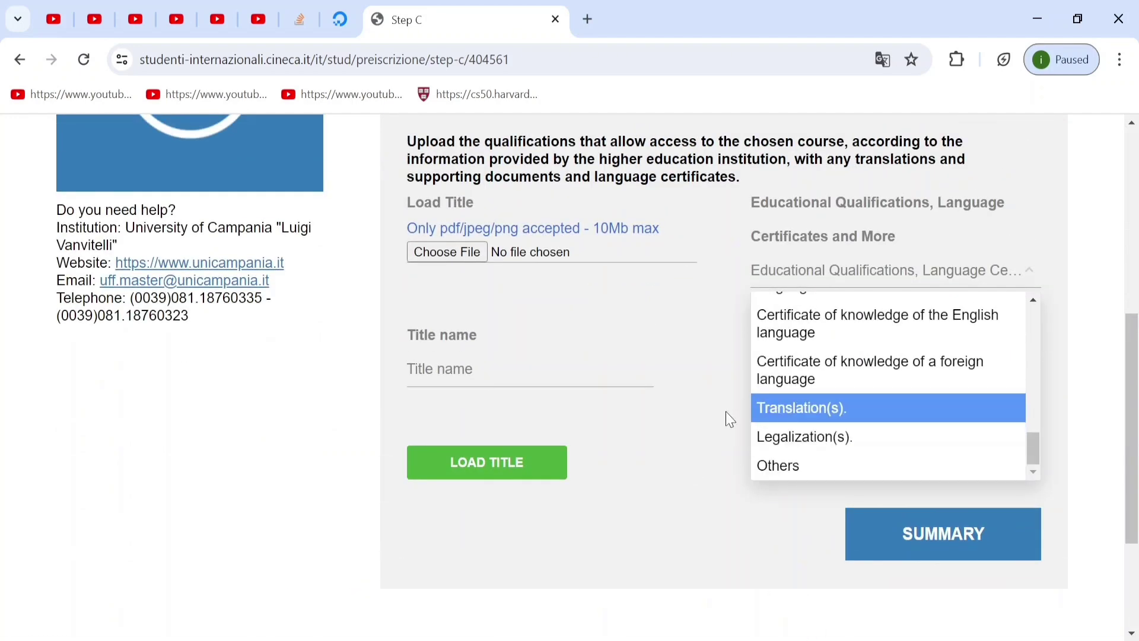
left_click(783, 440)
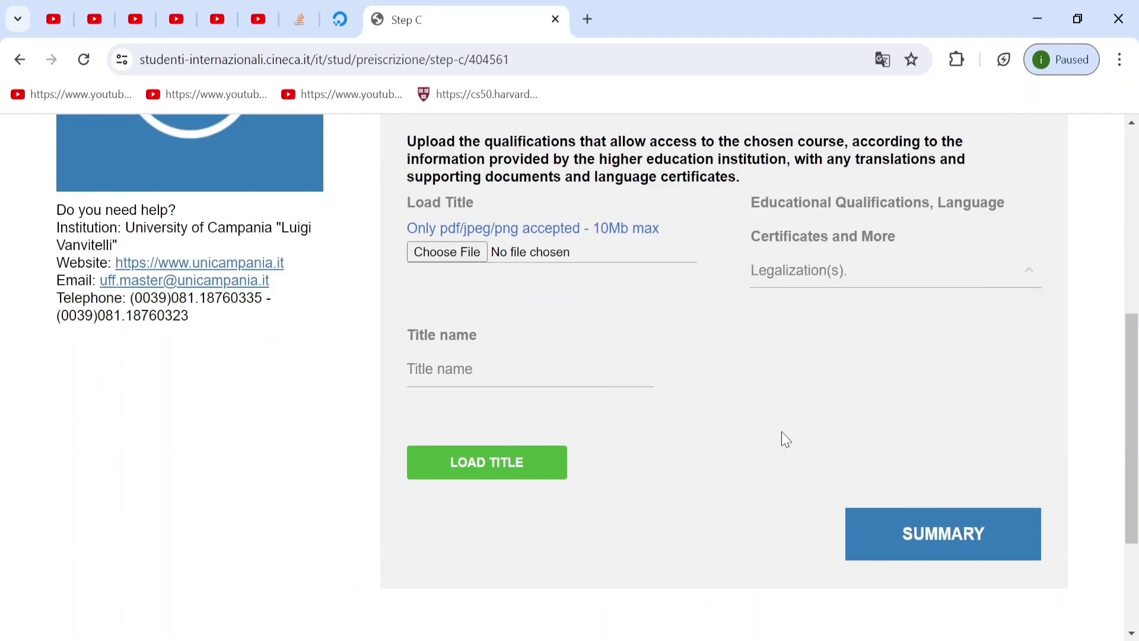
- Title the qualification 'appostille', confirm its image file and upload it
left_click(503, 360)
type("appostille")
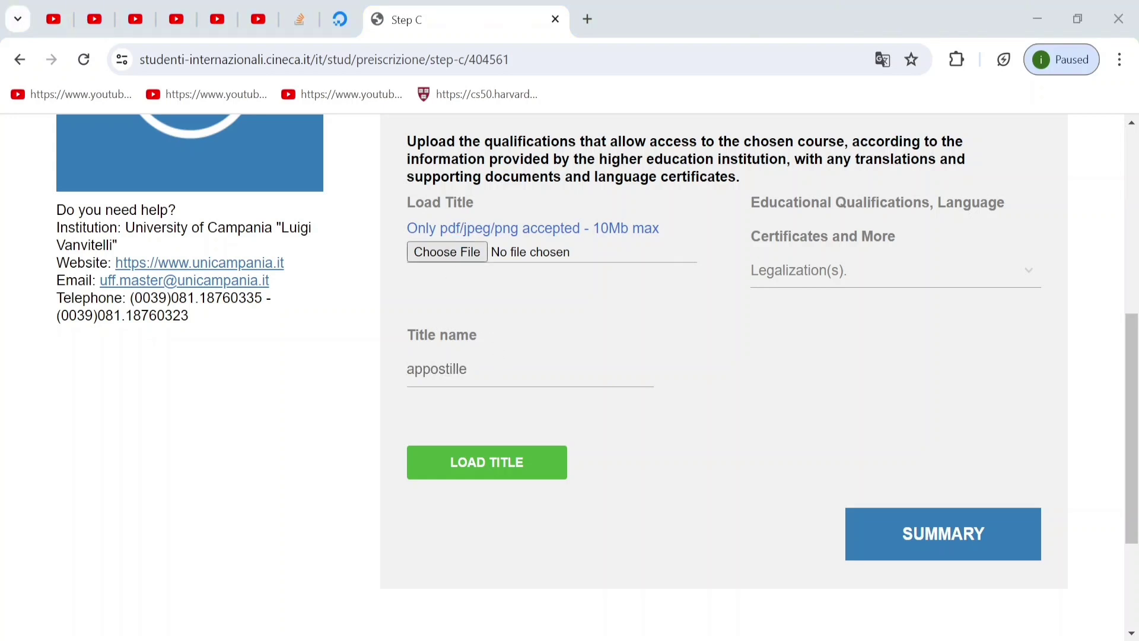
key("Return")
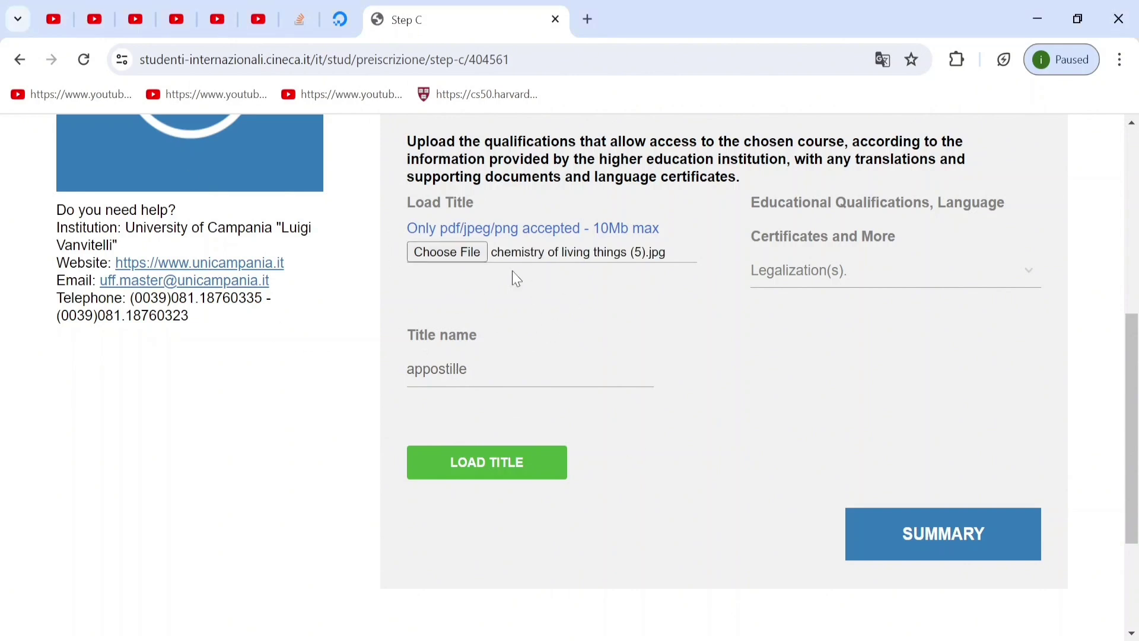
left_click(468, 469)
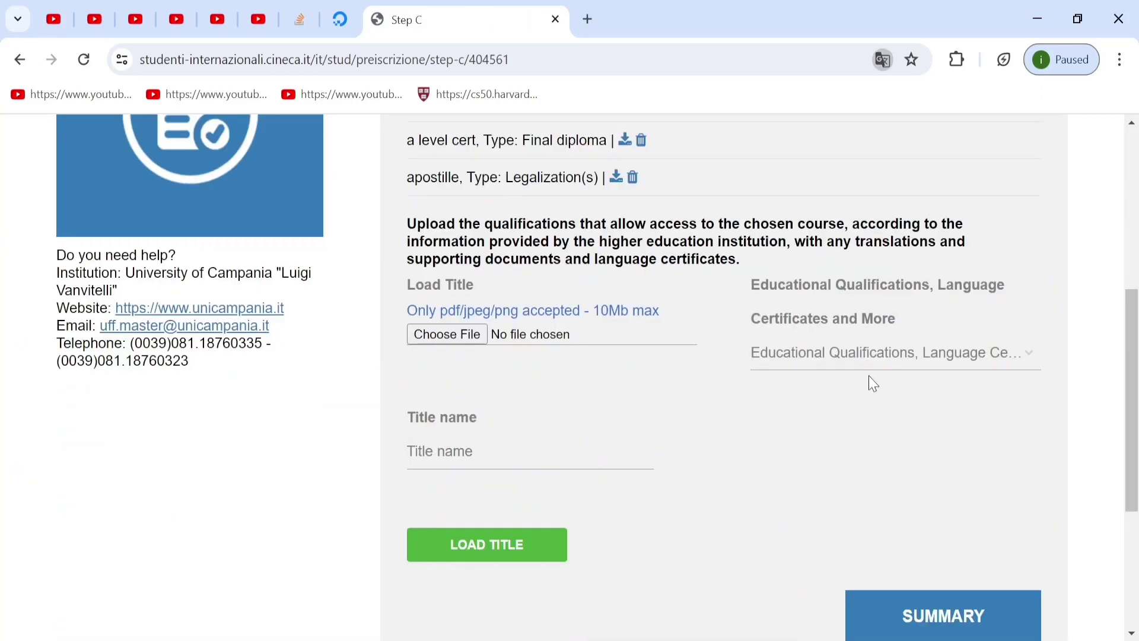
- Set the new document type to Certificate of knowledge of the English language
left_click(868, 367)
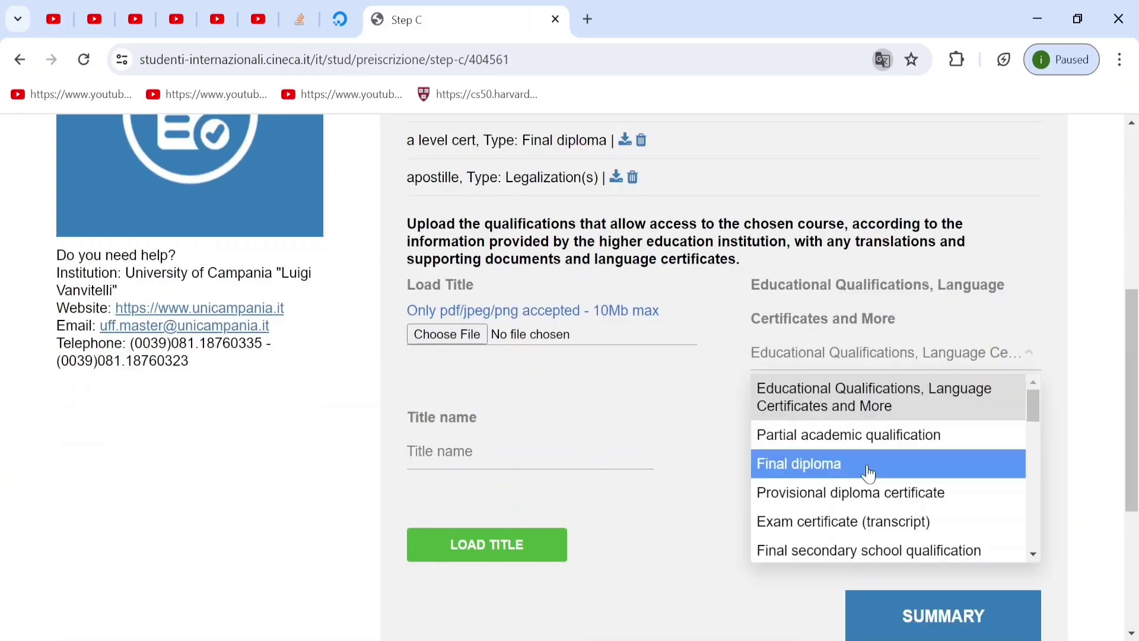
scroll(868, 473, "down", 10)
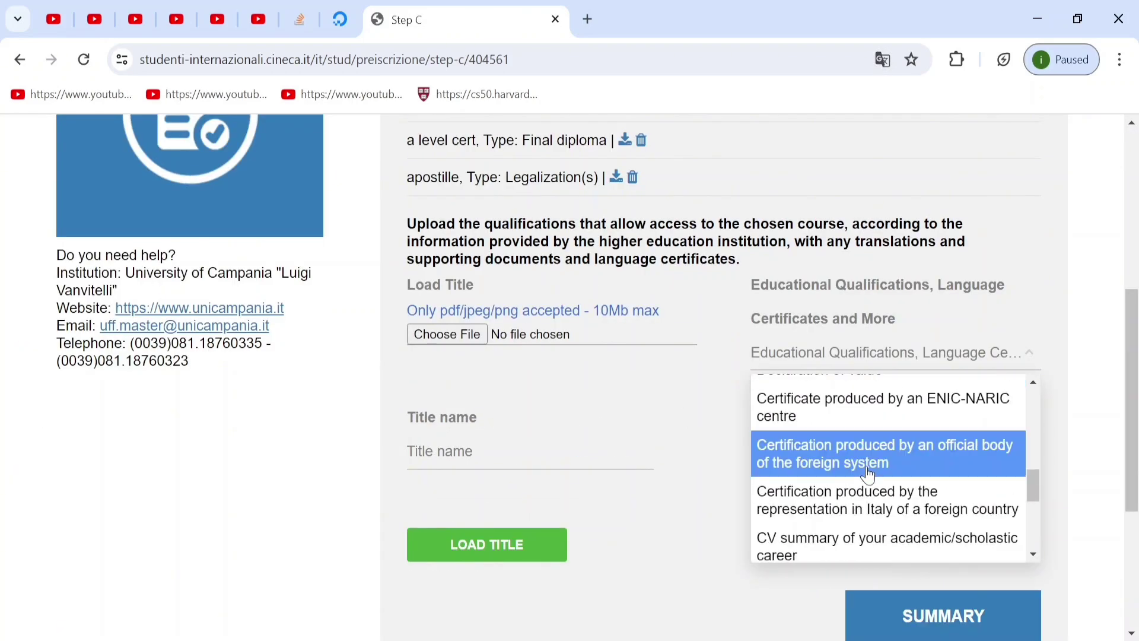
scroll(868, 473, "down", 6)
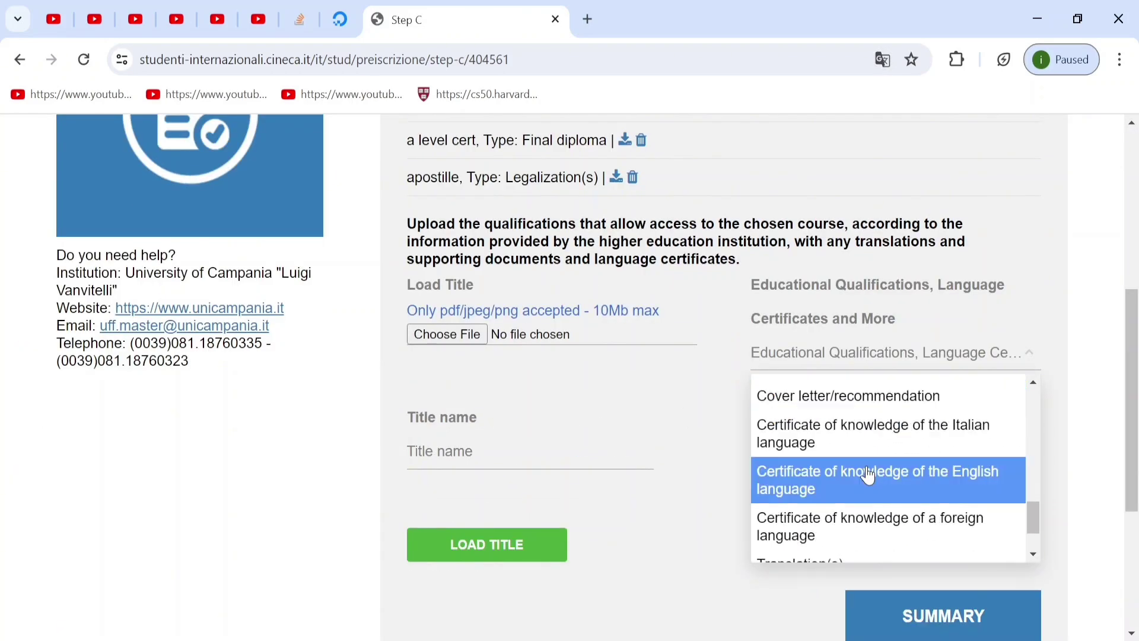
left_click(973, 489)
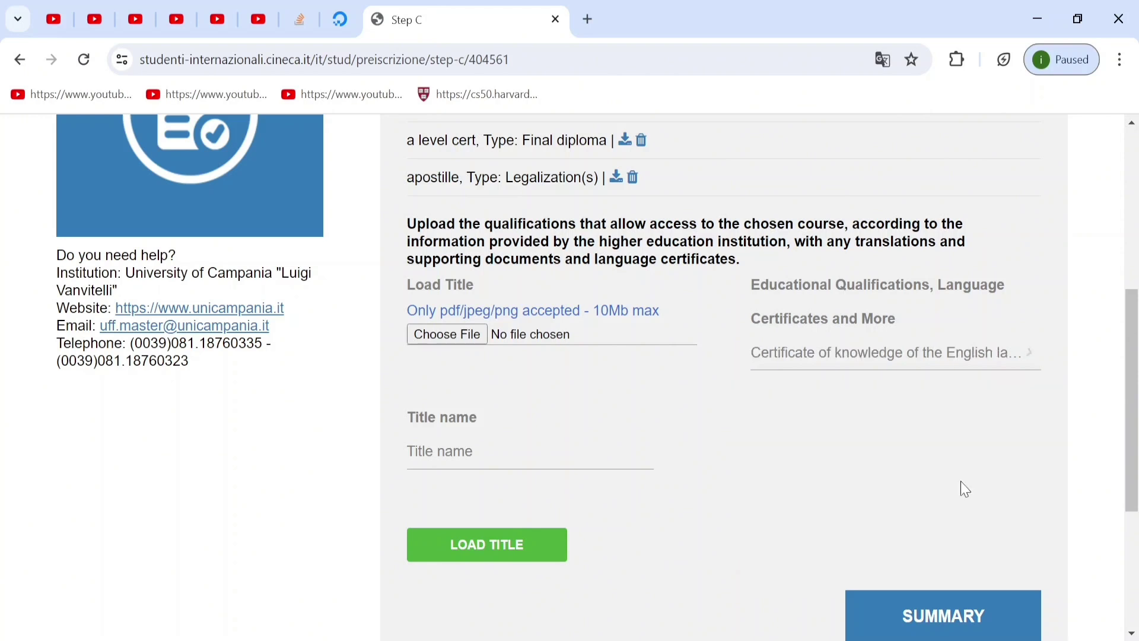
- Title the qualification 'Ielts', attach its certificate file and upload it
left_click(449, 451)
type("lel")
type("ts")
left_click_drag(449, 448, 391, 474)
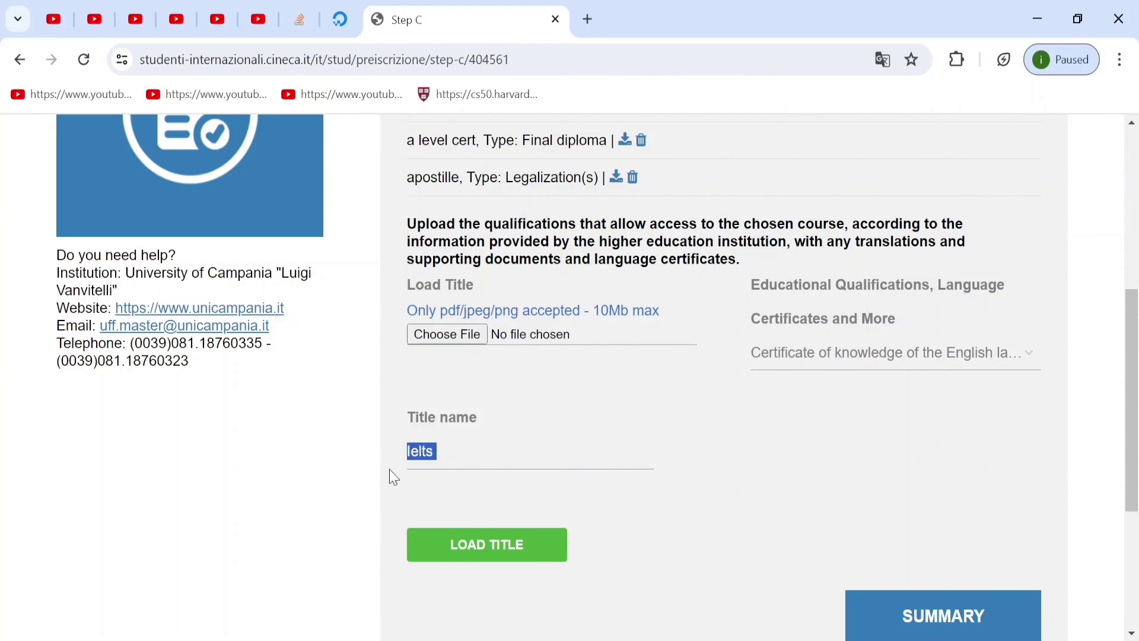
left_click(445, 492)
left_click(447, 334)
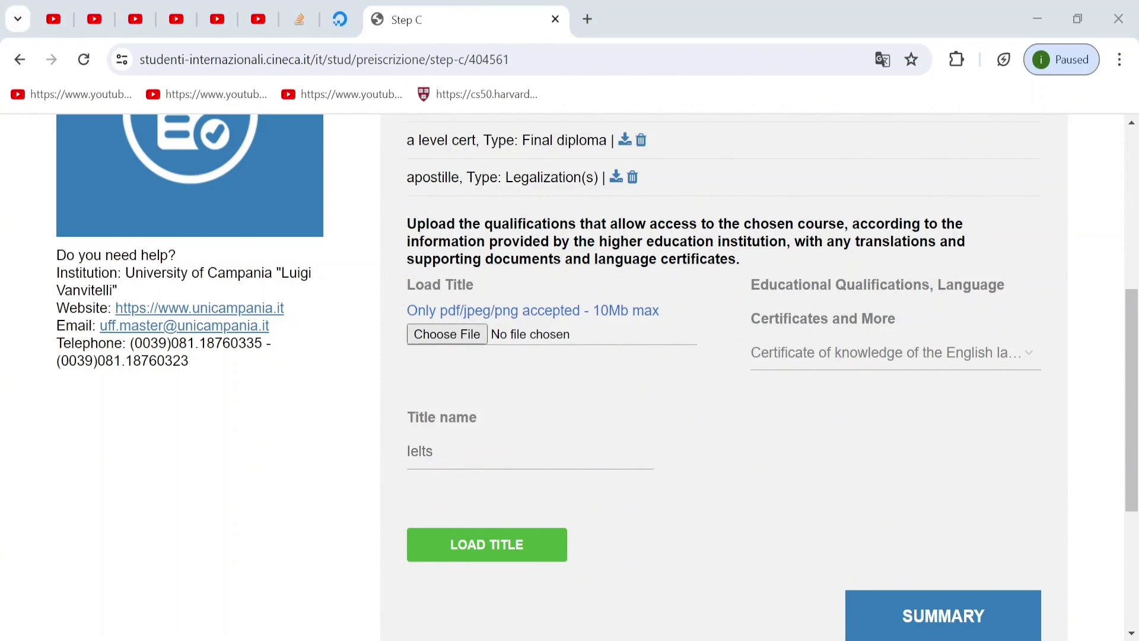
left_click(484, 552)
- Set the new document type to Cover letter/recommendation
scroll(854, 386, "down", 5)
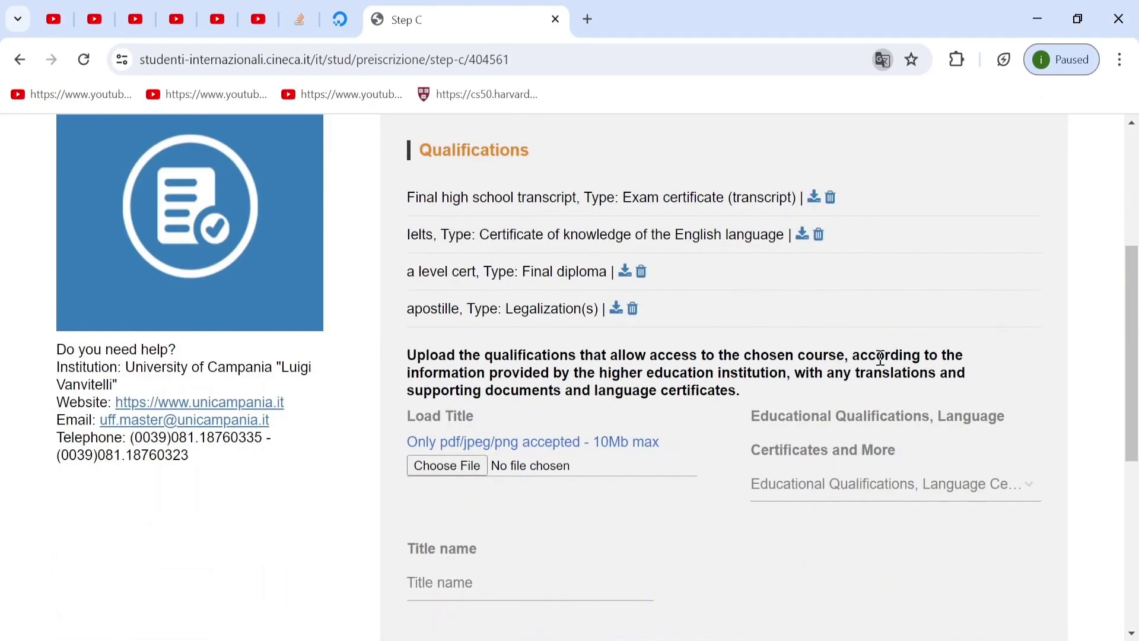
left_click(838, 506)
scroll(818, 355, "down", 10)
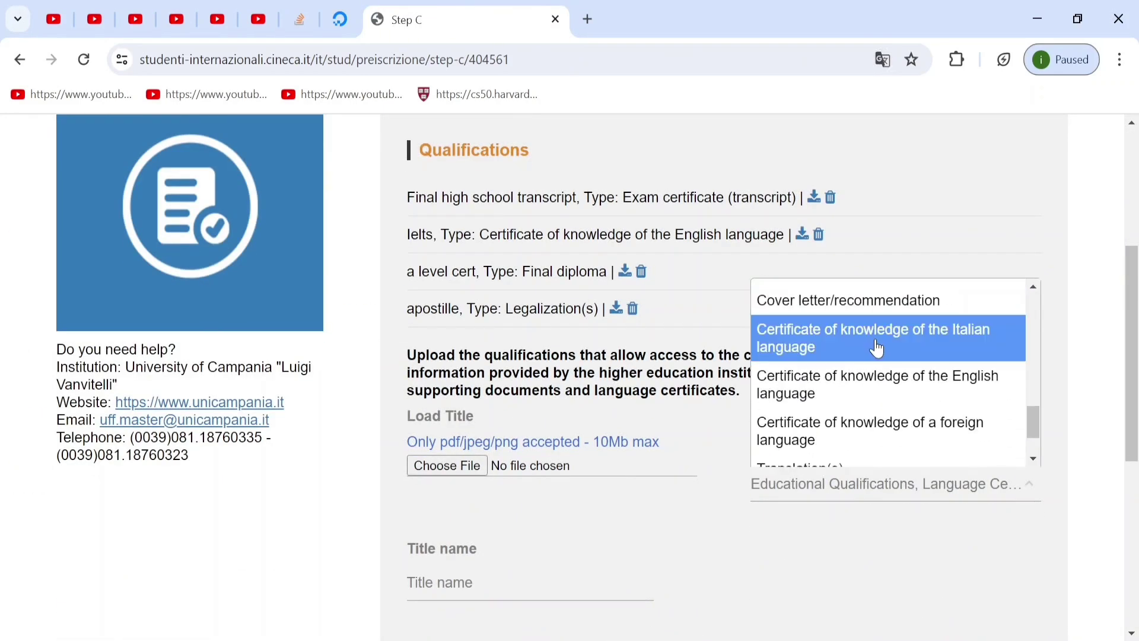
left_click(889, 300)
- Title it 'recommendation letter', attach its file and upload it
scroll(824, 318, "down", 3)
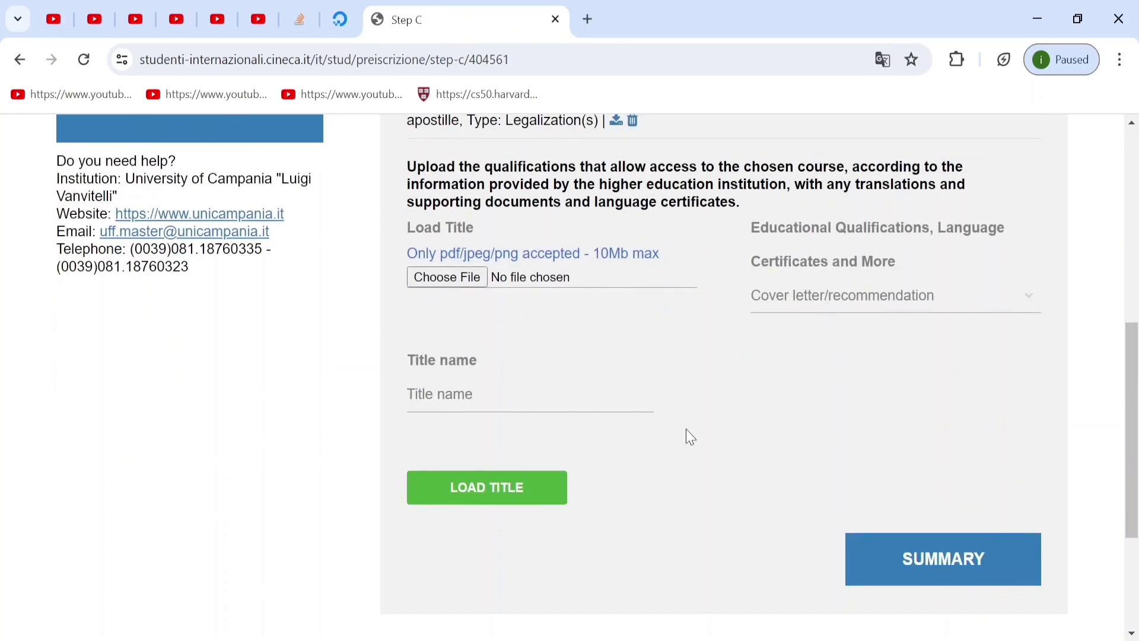
left_click(480, 396)
type("recommendation letter")
left_click(457, 275)
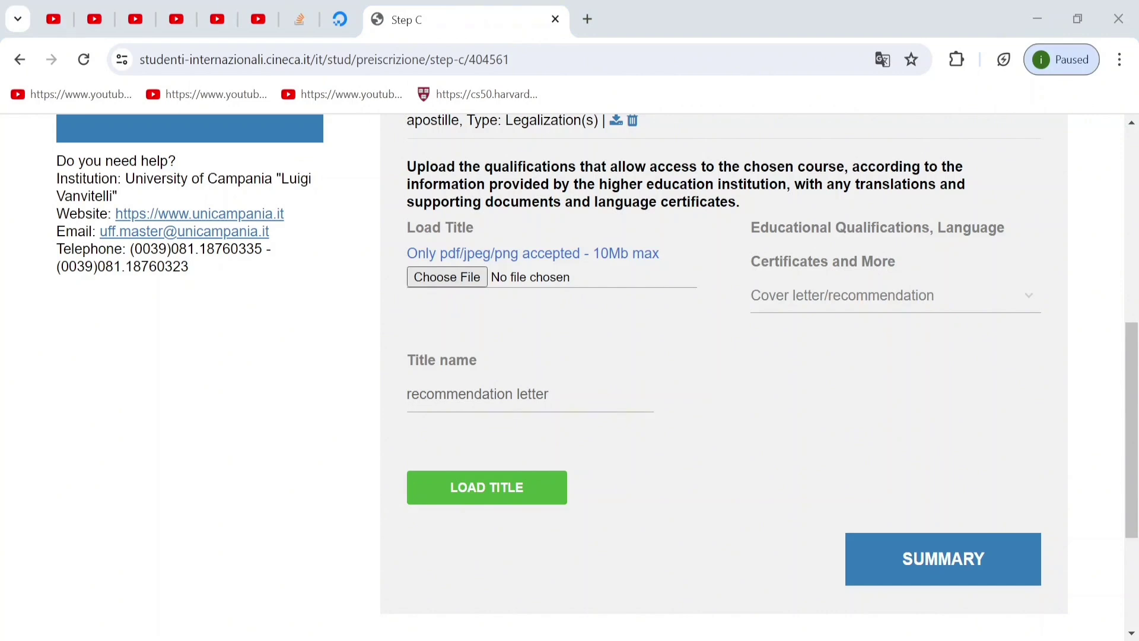
left_click(473, 497)
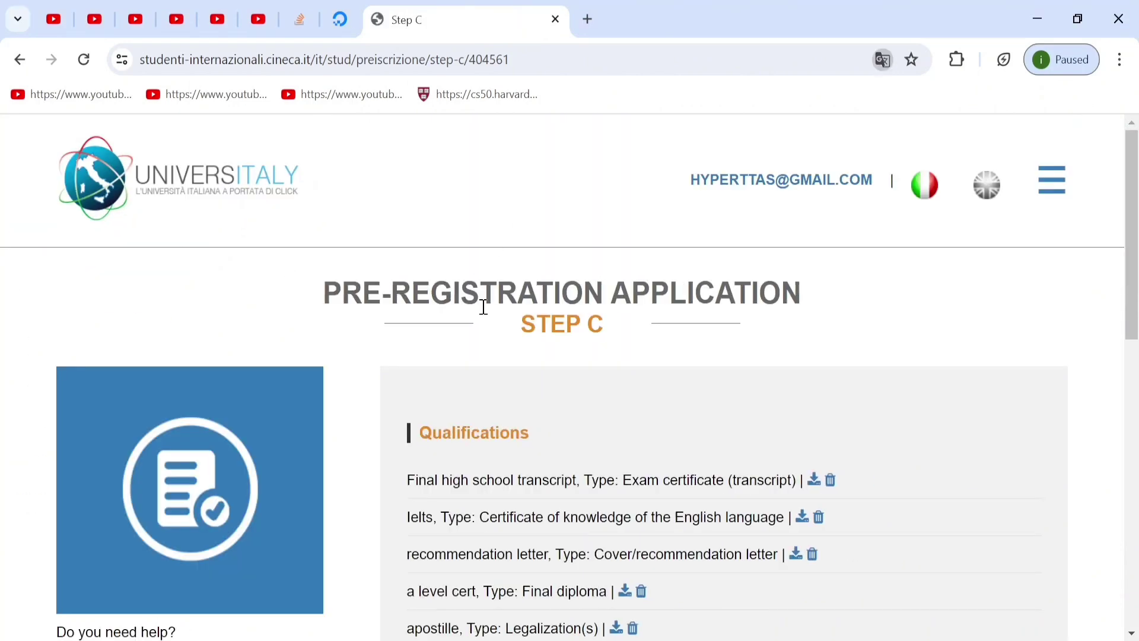
scroll(486, 314, "down", 3)
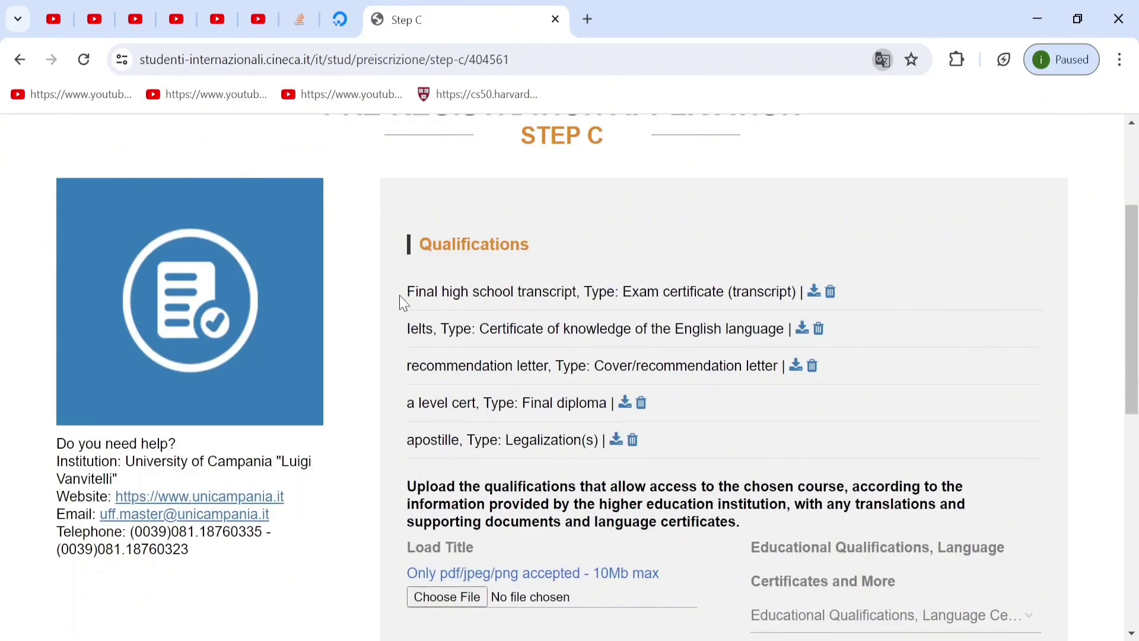
left_click_drag(407, 293, 577, 291)
left_click_drag(406, 331, 721, 348)
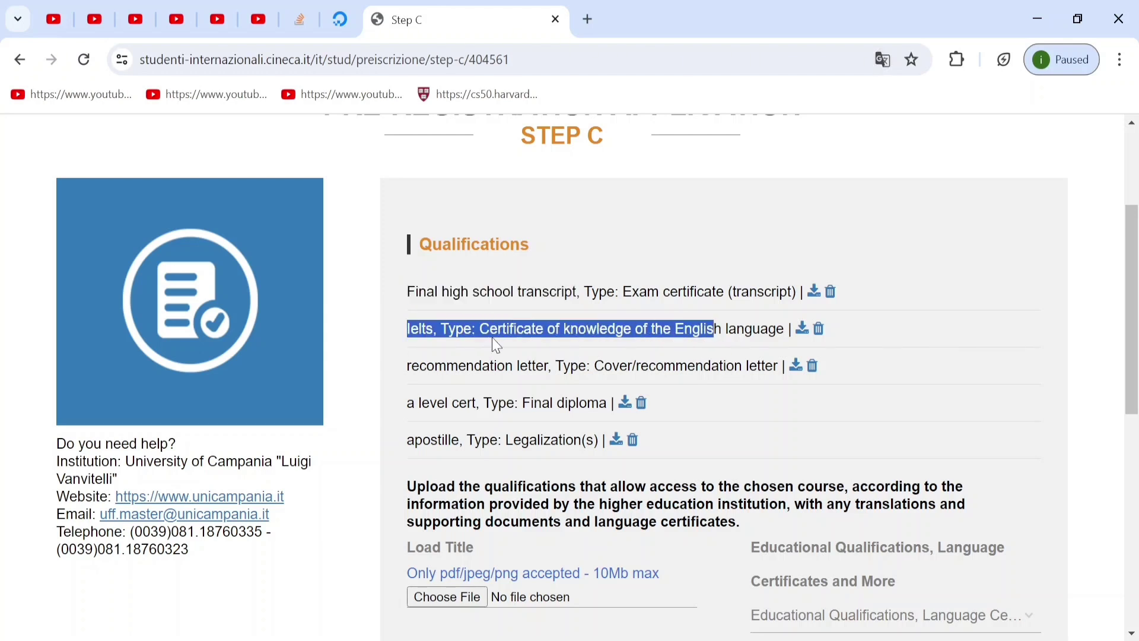
left_click_drag(476, 329, 784, 335)
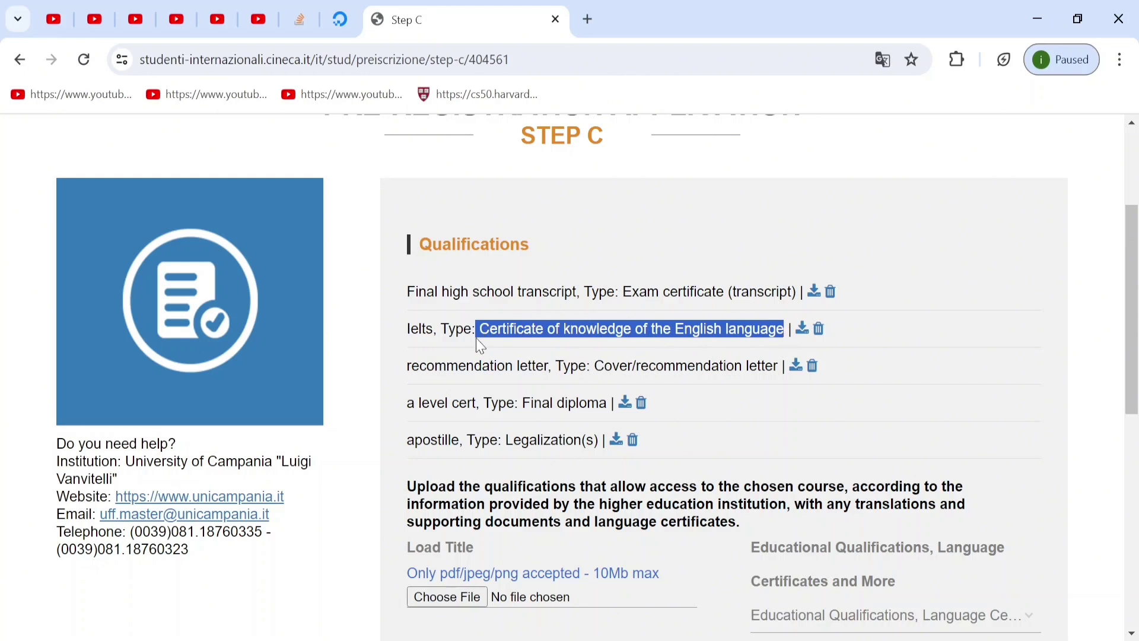
left_click_drag(490, 330, 786, 336)
left_click(434, 324)
left_click_drag(407, 330, 466, 333)
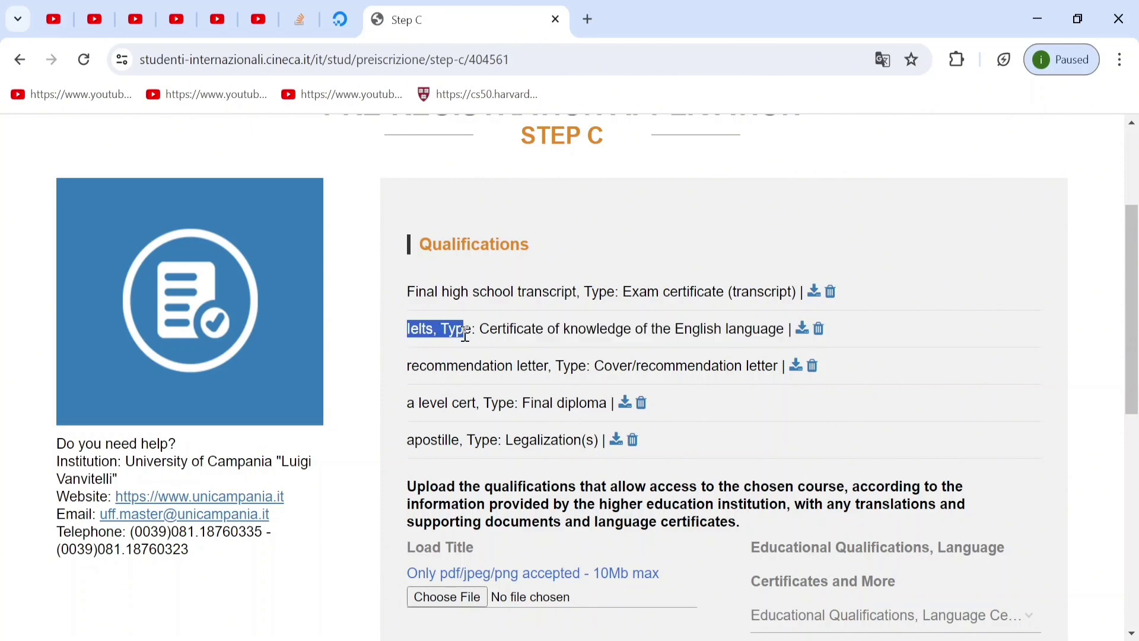
left_click_drag(396, 366, 659, 357)
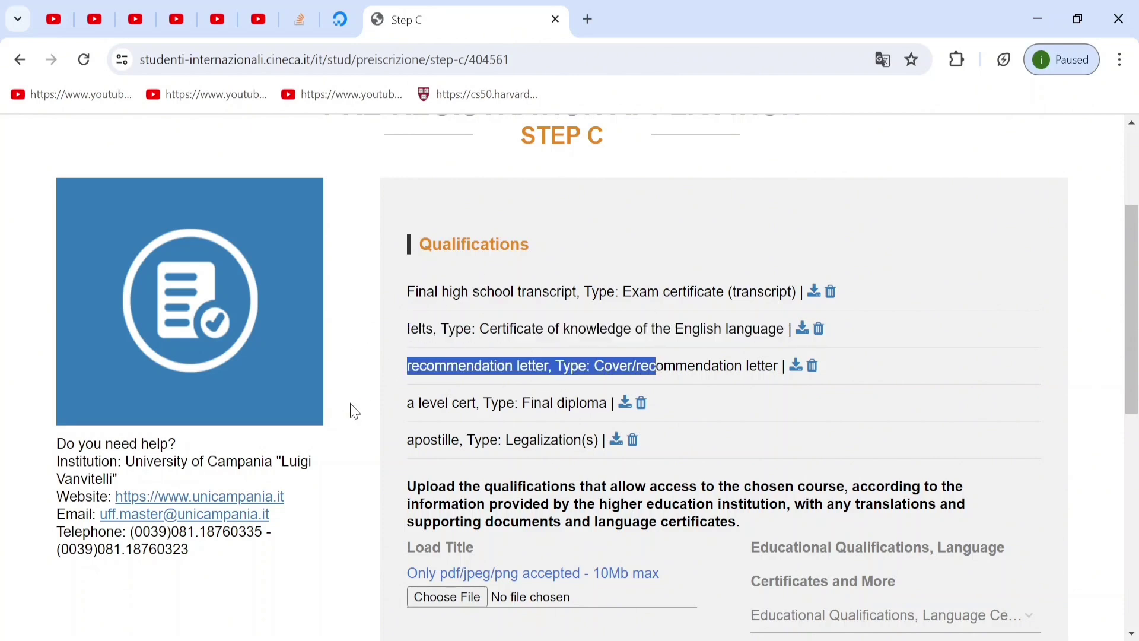
left_click_drag(354, 412, 527, 409)
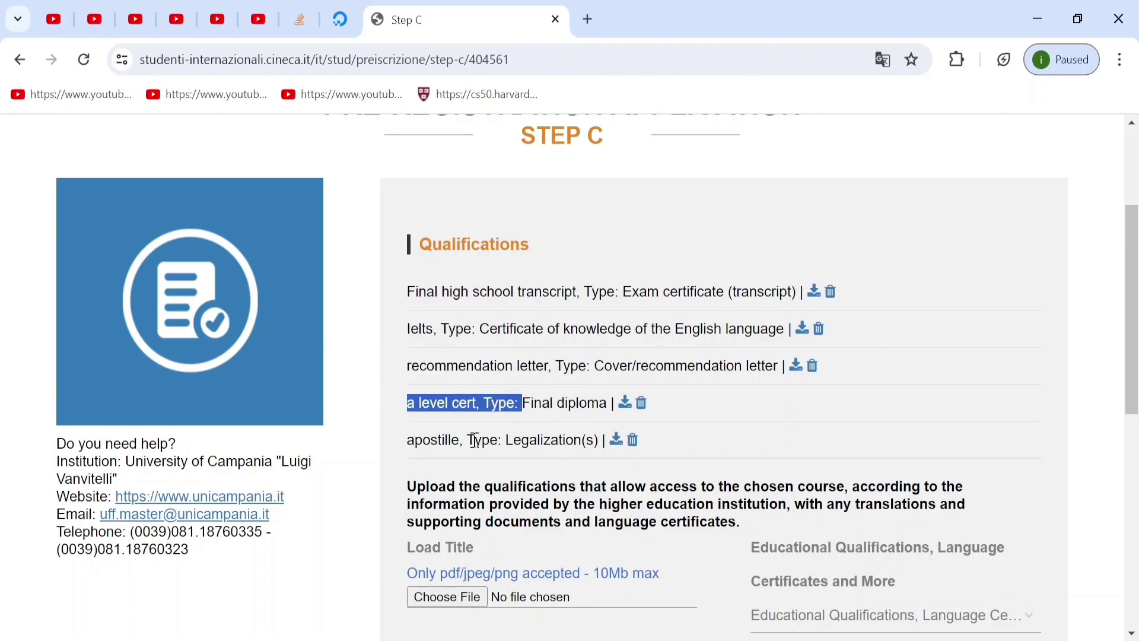
left_click_drag(408, 444, 589, 447)
- Review the full list of uploaded Step C qualifications
scroll(551, 421, "down", 5)
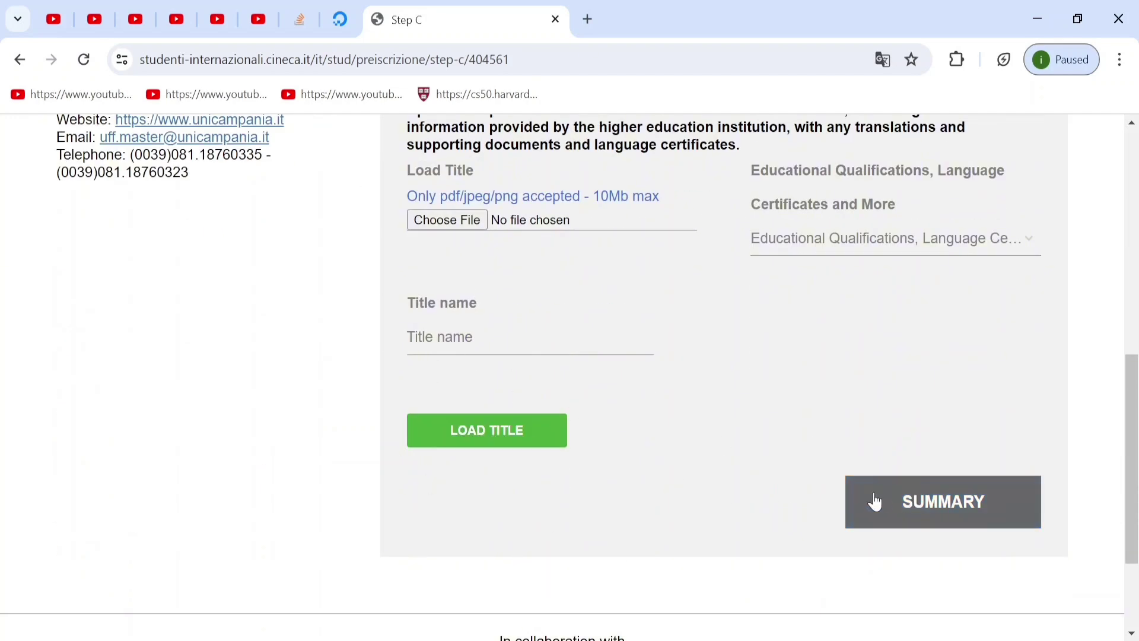
scroll(872, 500, "up", 4)
left_click(397, 185)
left_click_drag(396, 185, 596, 359)
scroll(656, 363, "down", 6)
- Go to the application Summary and scroll through the personal and Medicine and surgery EN - NAPLES course details
left_click(949, 350)
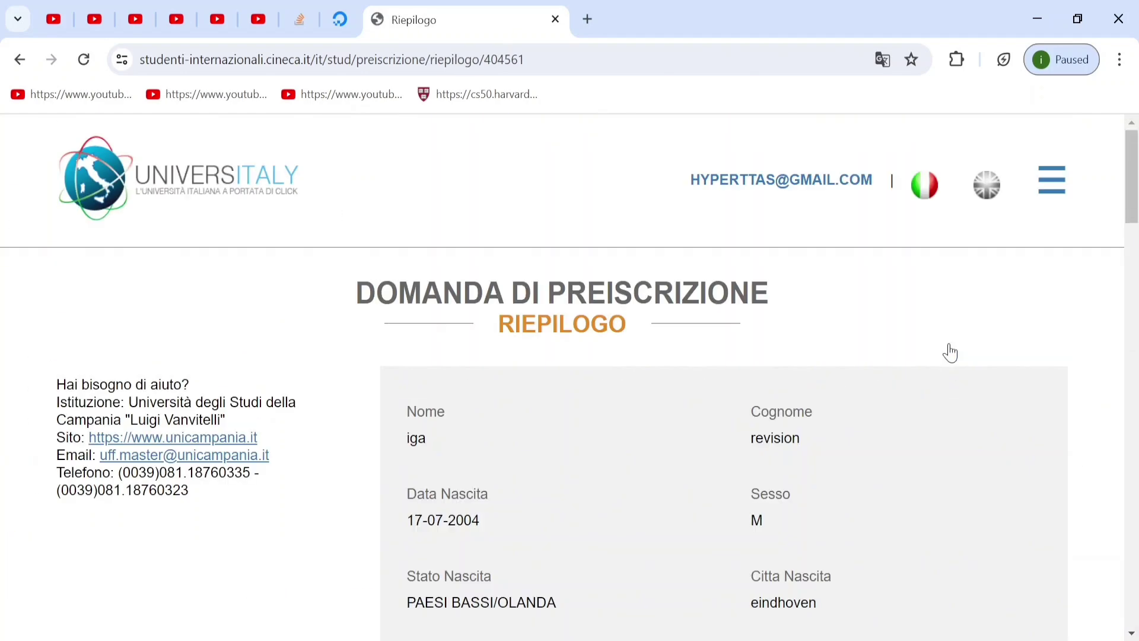
scroll(435, 308, "down", 8)
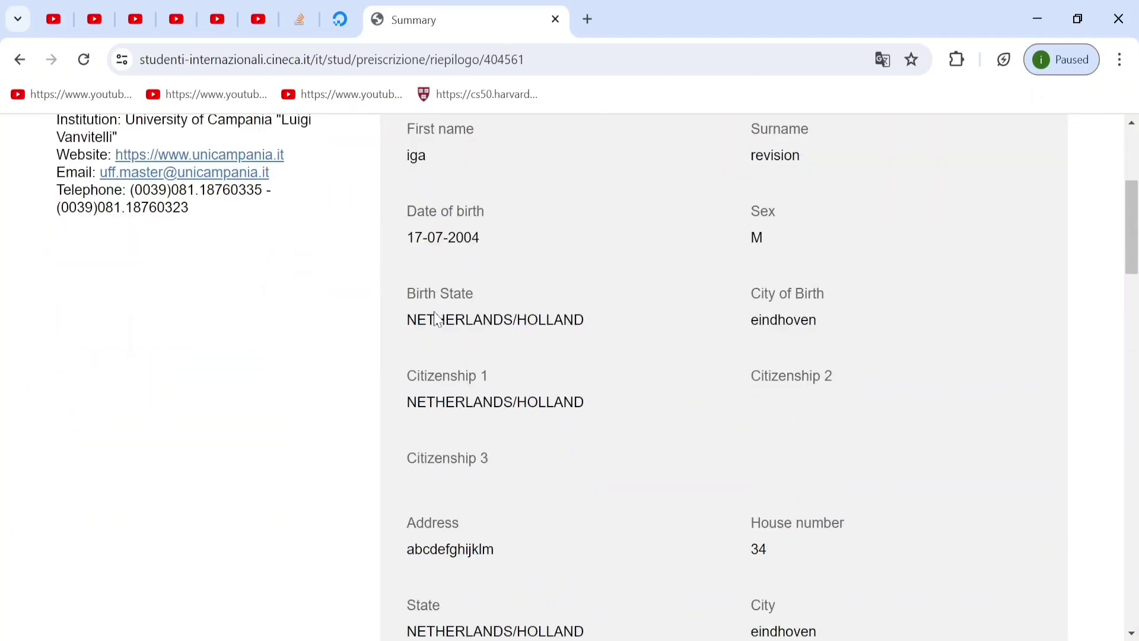
scroll(424, 304, "down", 20)
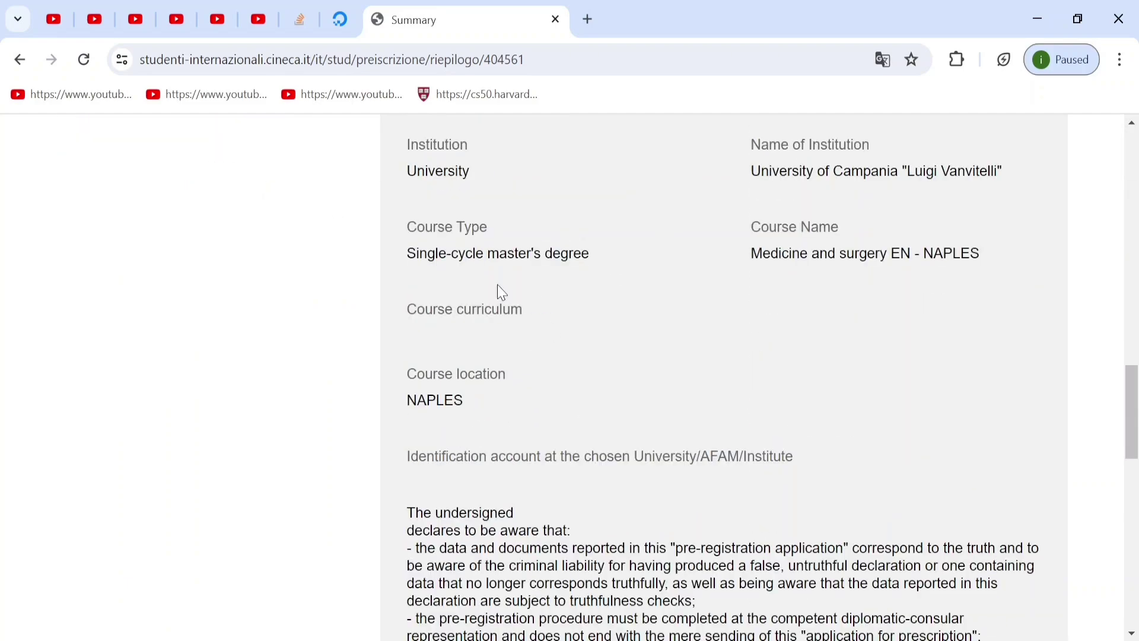
scroll(424, 274, "down", 9)
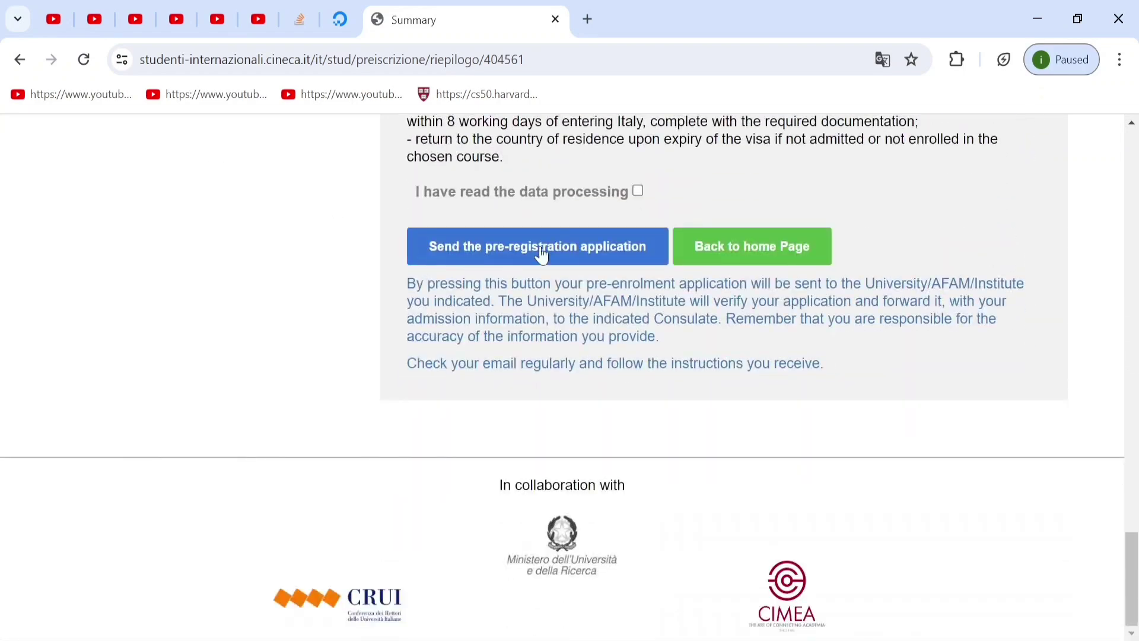
- Tick 'I have read the data processing' and return to the Summary tab
left_click(638, 191)
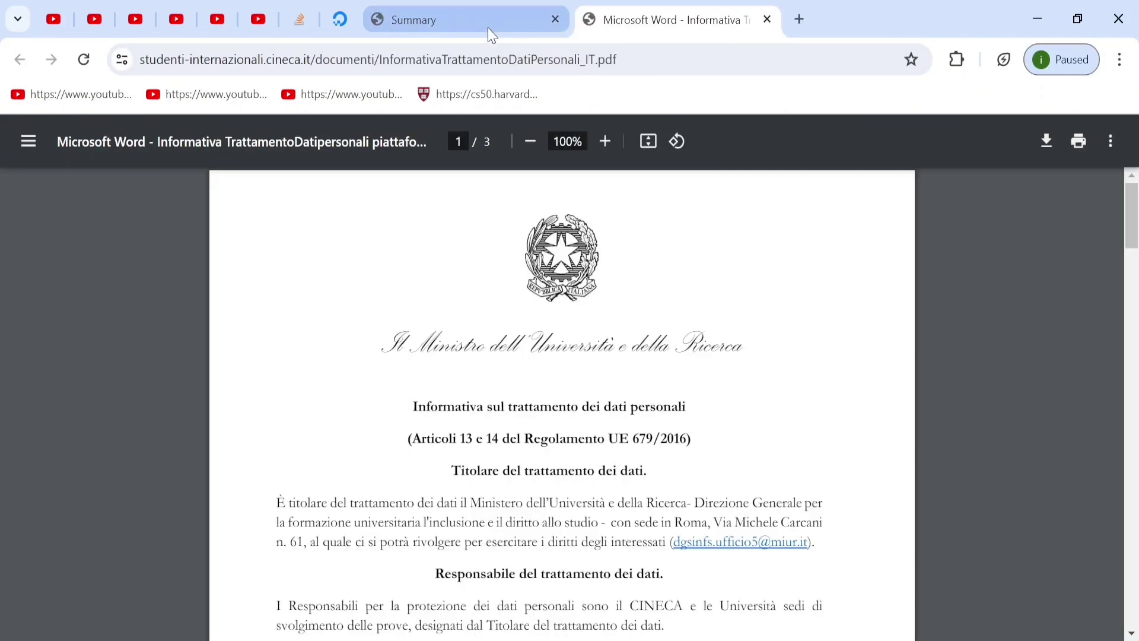
left_click(487, 25)
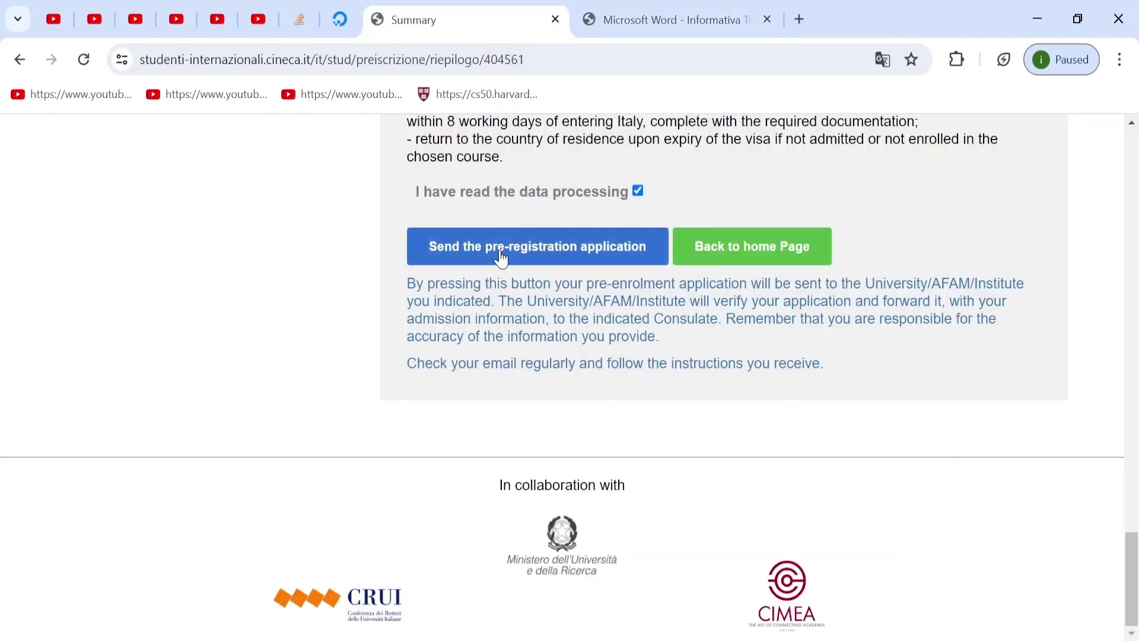